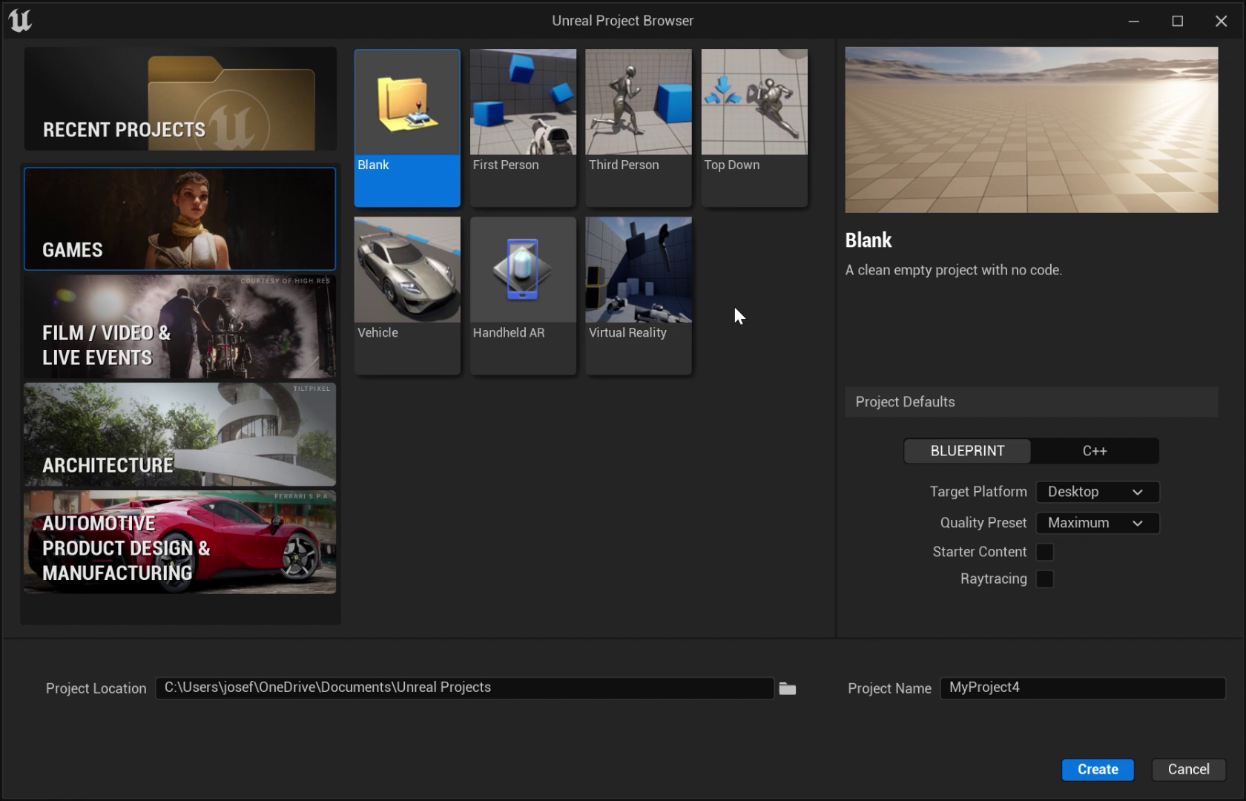
Create a project named Tutorial from the First Person template with Raytracing enabled.
{"action": "left_click", "coordinate": [539, 155]}
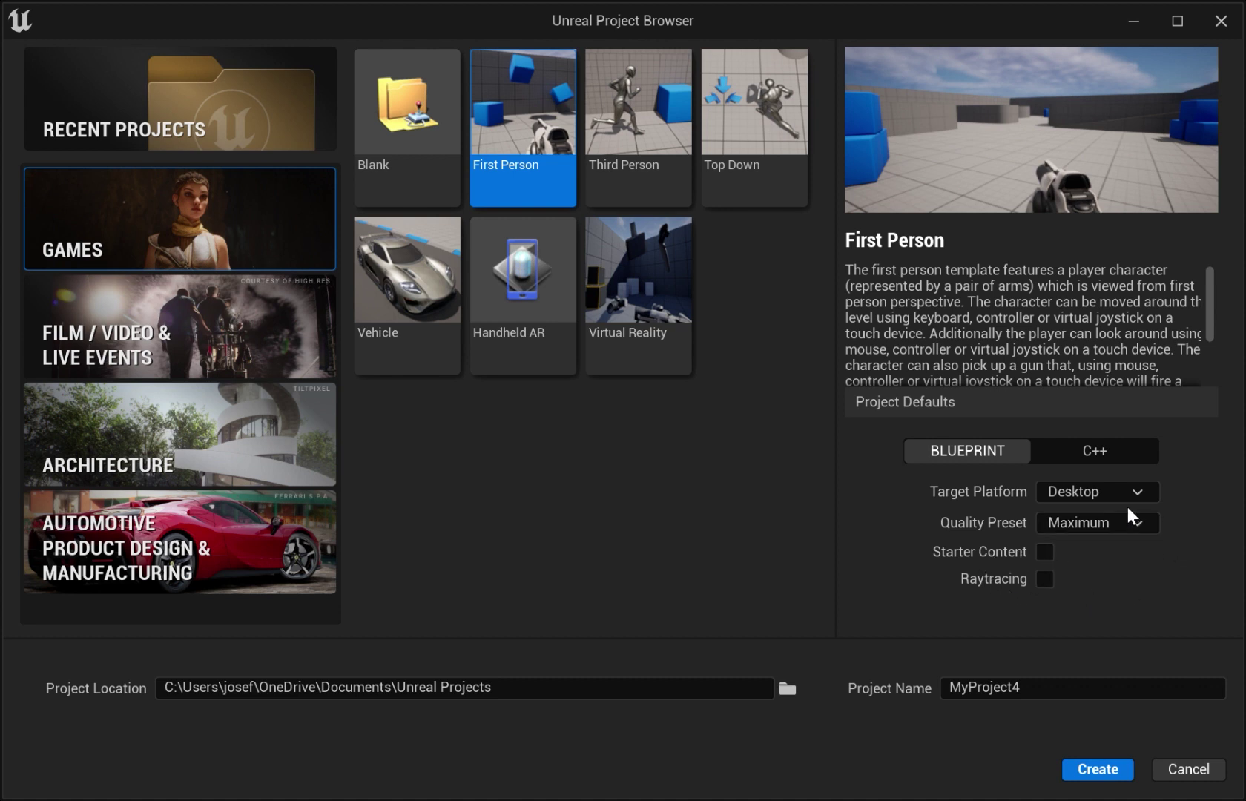
{"action": "left_click", "coordinate": [1044, 578]}
{"action": "left_click", "coordinate": [963, 687]}
{"action": "type", "text": "Tutprial"}
{"action": "key", "text": "BackSpace"}
{"action": "key", "text": "BackSpace"}
{"action": "key", "text": "BackSpace"}
{"action": "key", "text": "BackSpace"}
{"action": "key", "text": "BackSpace"}
{"action": "type", "text": "orial"}
{"action": "left_click", "coordinate": [951, 719]}
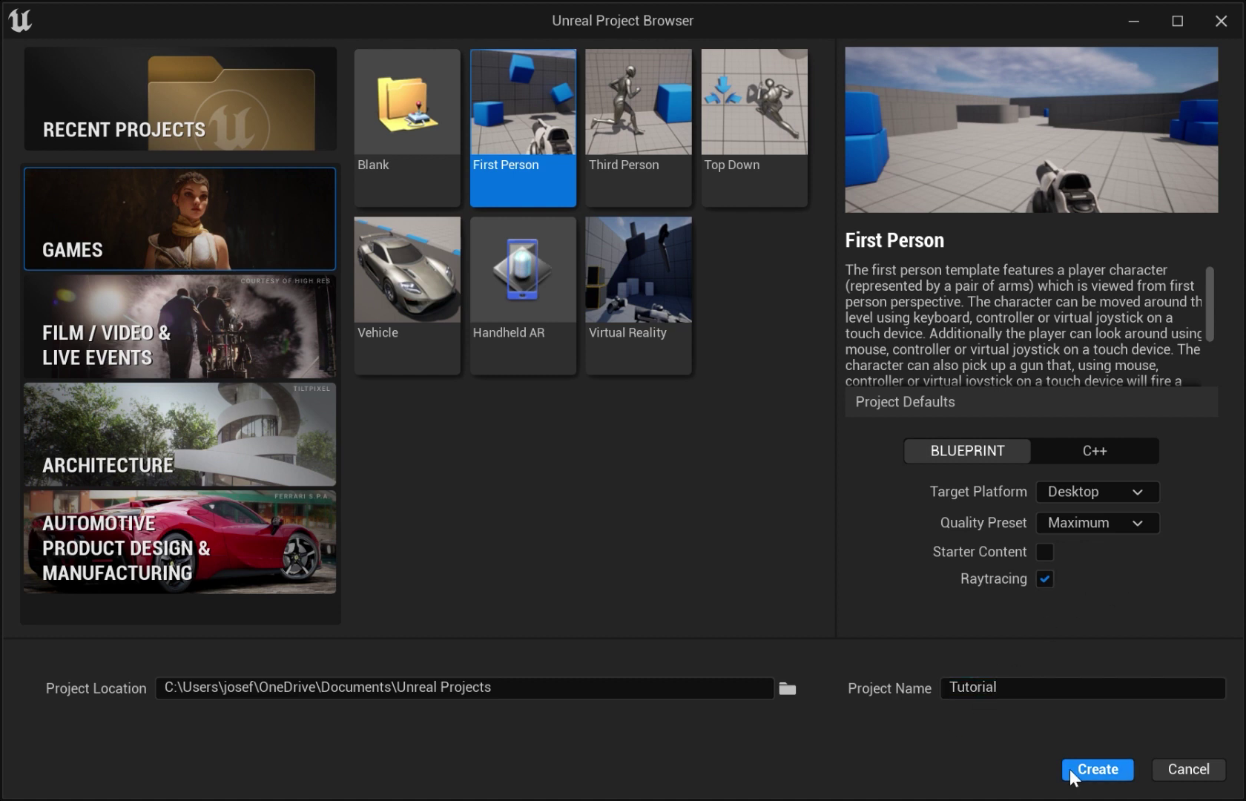
{"action": "left_click", "coordinate": [1096, 769]}
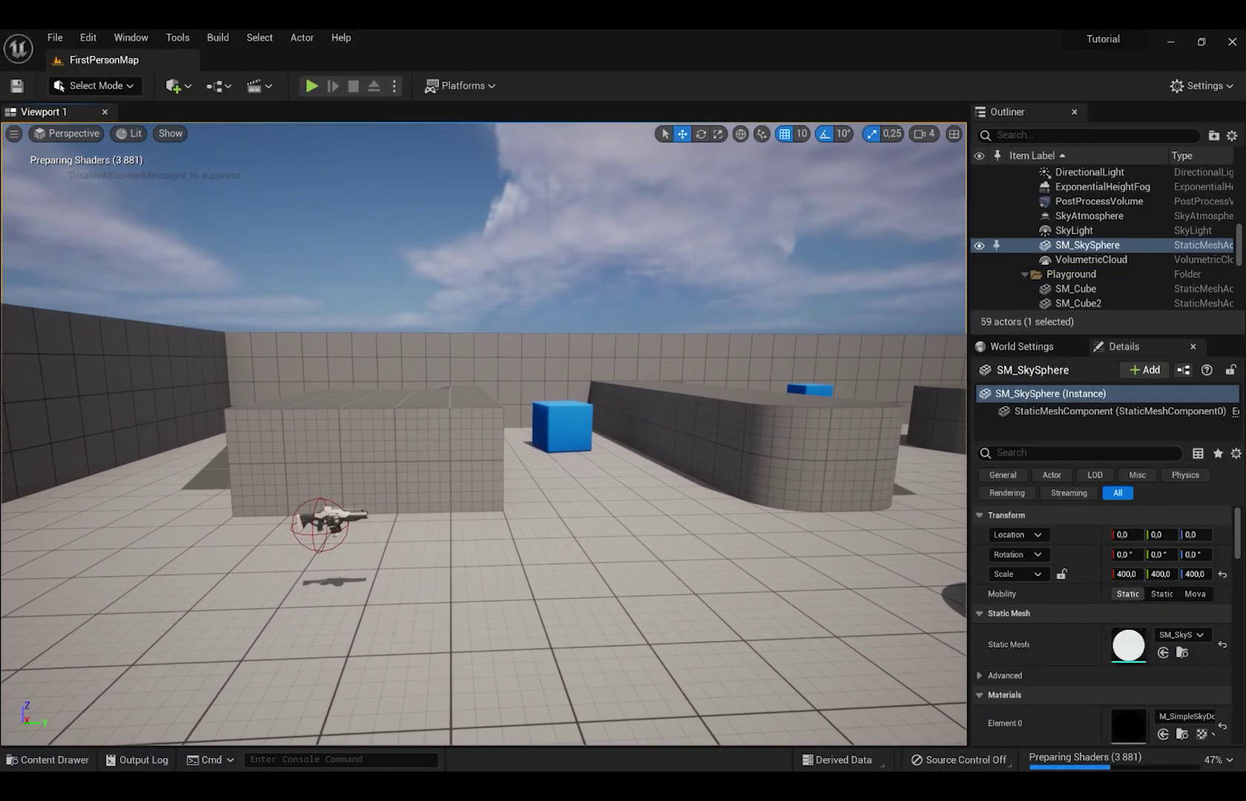
Fly the viewport camera around the level to examine it from different directions and heights.
{"action": "right_click_drag", "start_coordinate": [484, 433], "coordinate": [434, 397]}
{"action": "key", "text": "d"}
{"action": "key", "text": "a"}
{"action": "key", "text": "s"}
{"action": "key", "text": "d"}
{"action": "key", "text": "a"}
{"action": "key", "text": "s"}
{"action": "key", "text": "w"}
{"action": "key", "text": "s"}
{"action": "key", "text": "s"}
{"action": "right_click_drag", "start_coordinate": [484, 434], "coordinate": [433, 377]}
{"action": "key", "text": "s"}
{"action": "key", "text": "s"}
{"action": "key", "text": "a"}
{"action": "key", "text": "w"}
{"action": "key", "text": "w"}
{"action": "key", "text": "d"}
{"action": "key", "text": "s"}
{"action": "key", "text": "e"}
{"action": "key", "text": "q"}
{"action": "key", "text": "e"}
{"action": "key", "text": "q"}
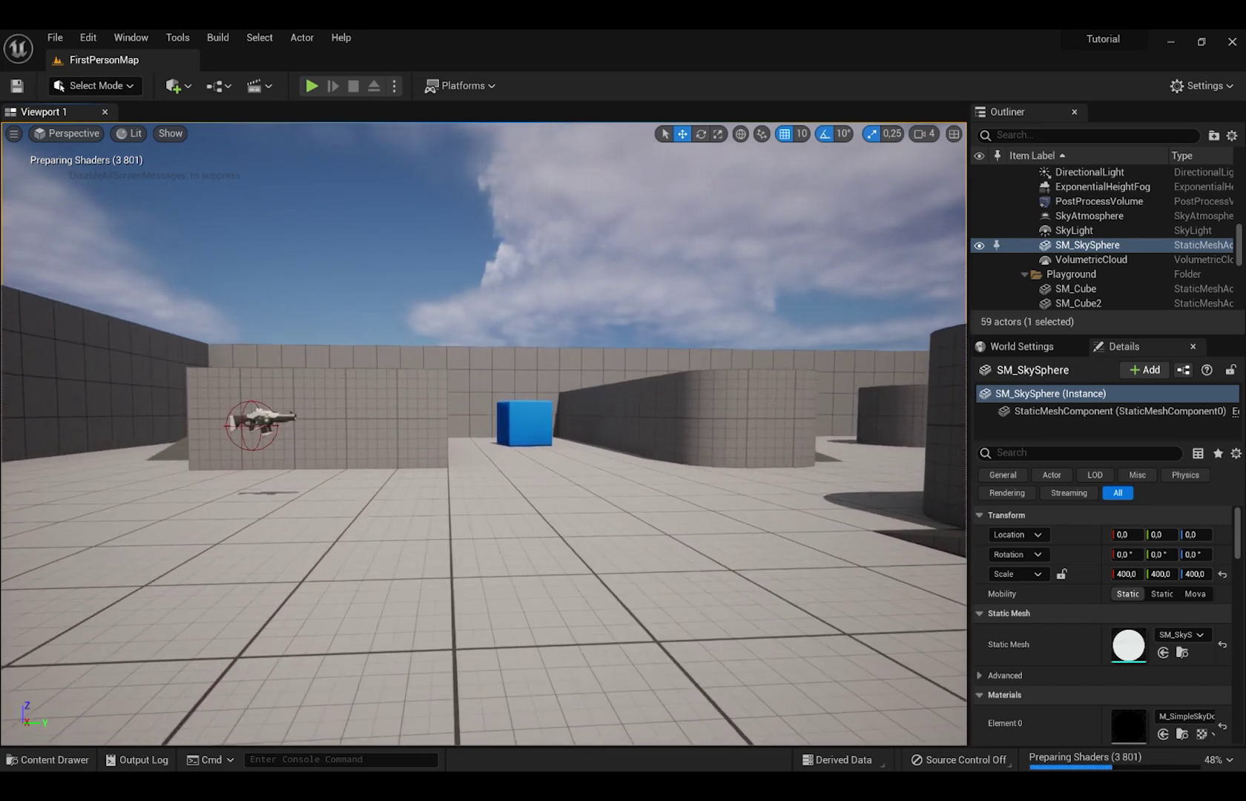
{"action": "key", "text": "e"}
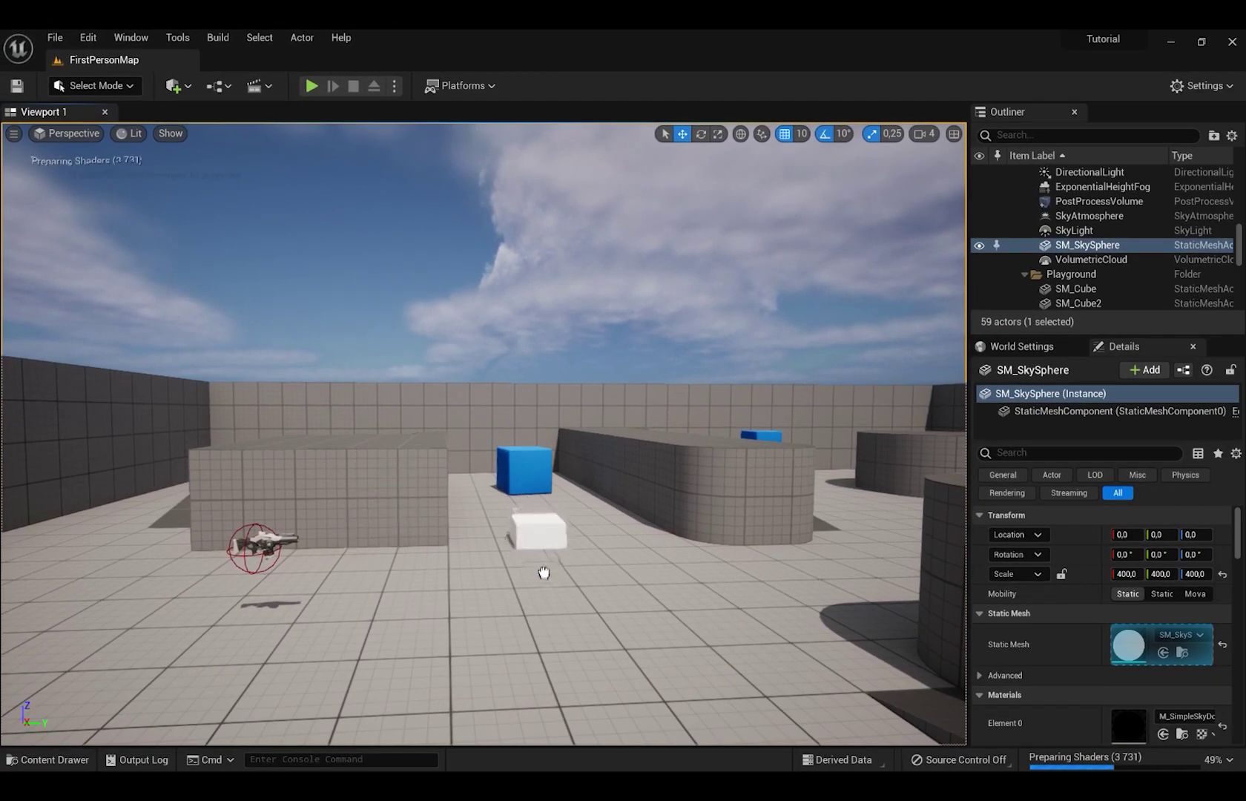
Place a cube on the level floor, raise it to Z 160 and move it along Y to 1110.
{"action": "left_click_drag", "start_coordinate": [544, 572], "coordinate": [543, 630]}
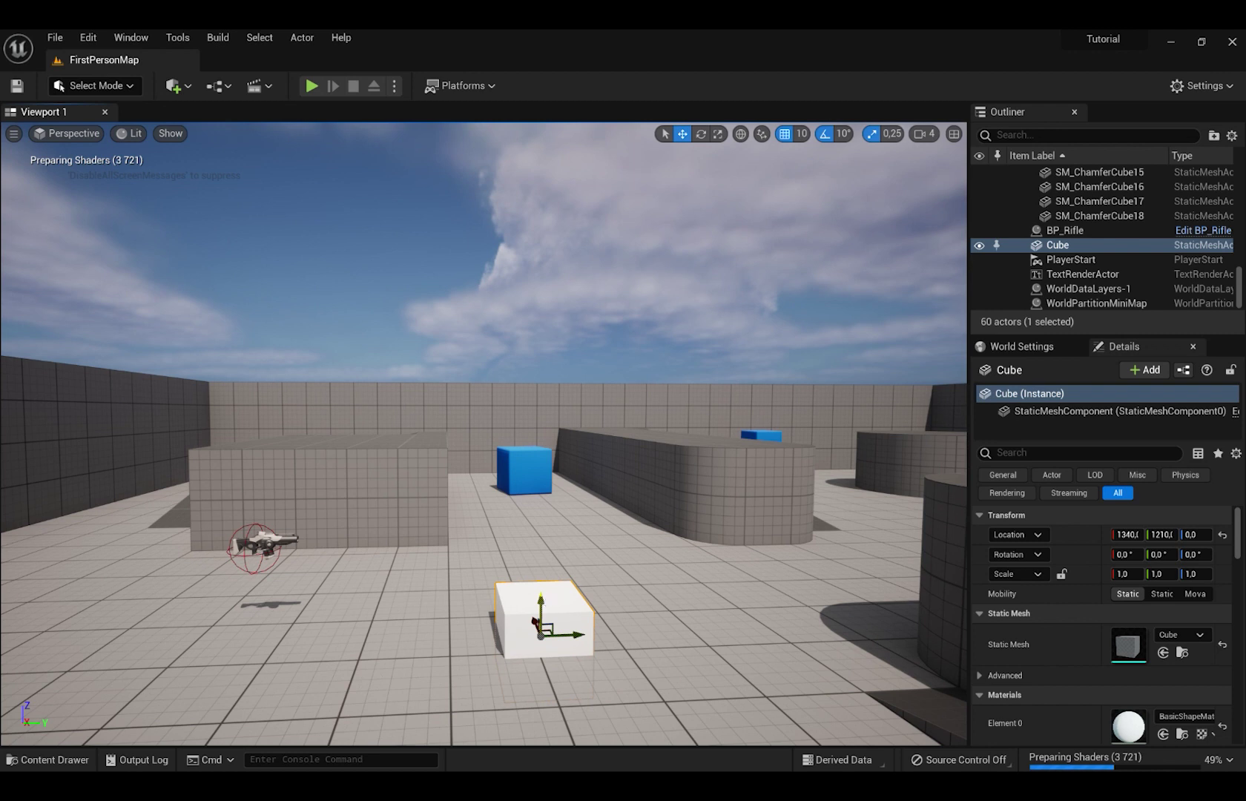
{"action": "left_click_drag", "start_coordinate": [540, 582], "coordinate": [531, 440]}
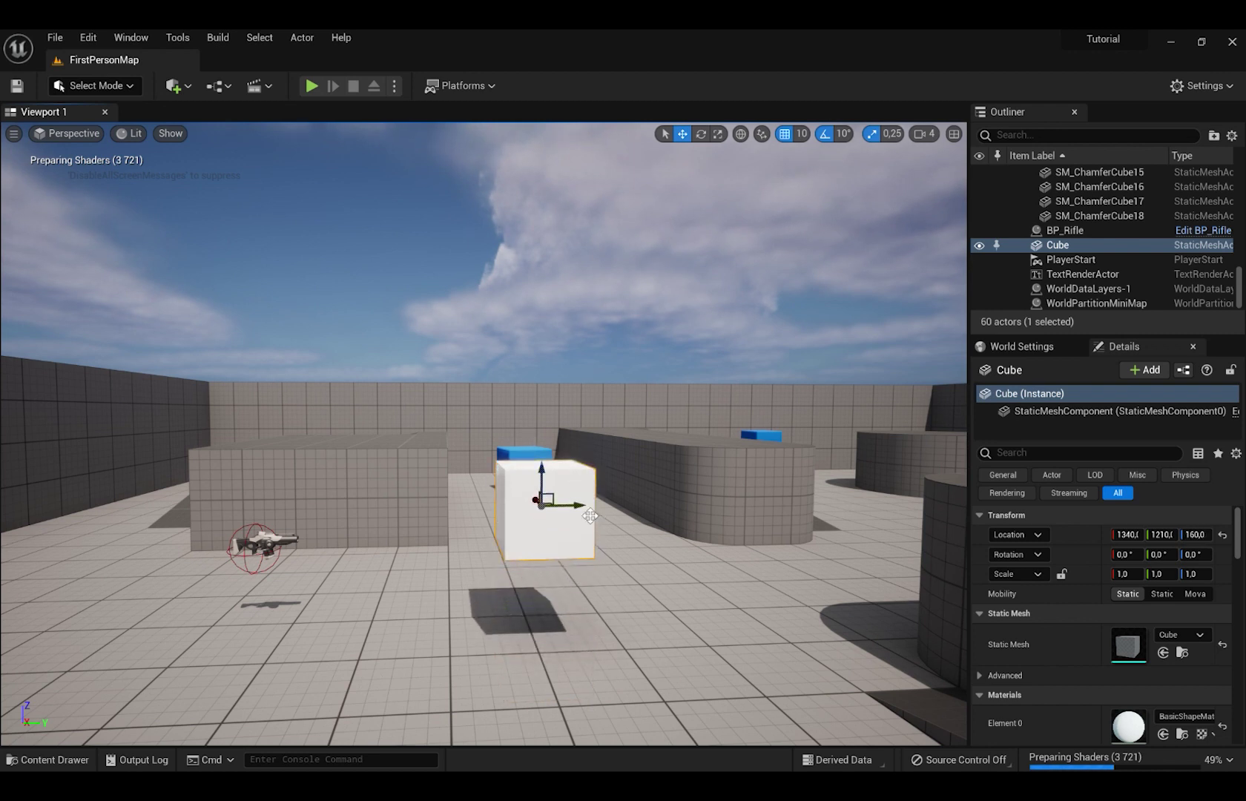
{"action": "left_click_drag", "start_coordinate": [574, 505], "coordinate": [494, 503]}
Rotate the cube about -90° around Z and scale it to 3 along X.
{"action": "left_click", "coordinate": [701, 136]}
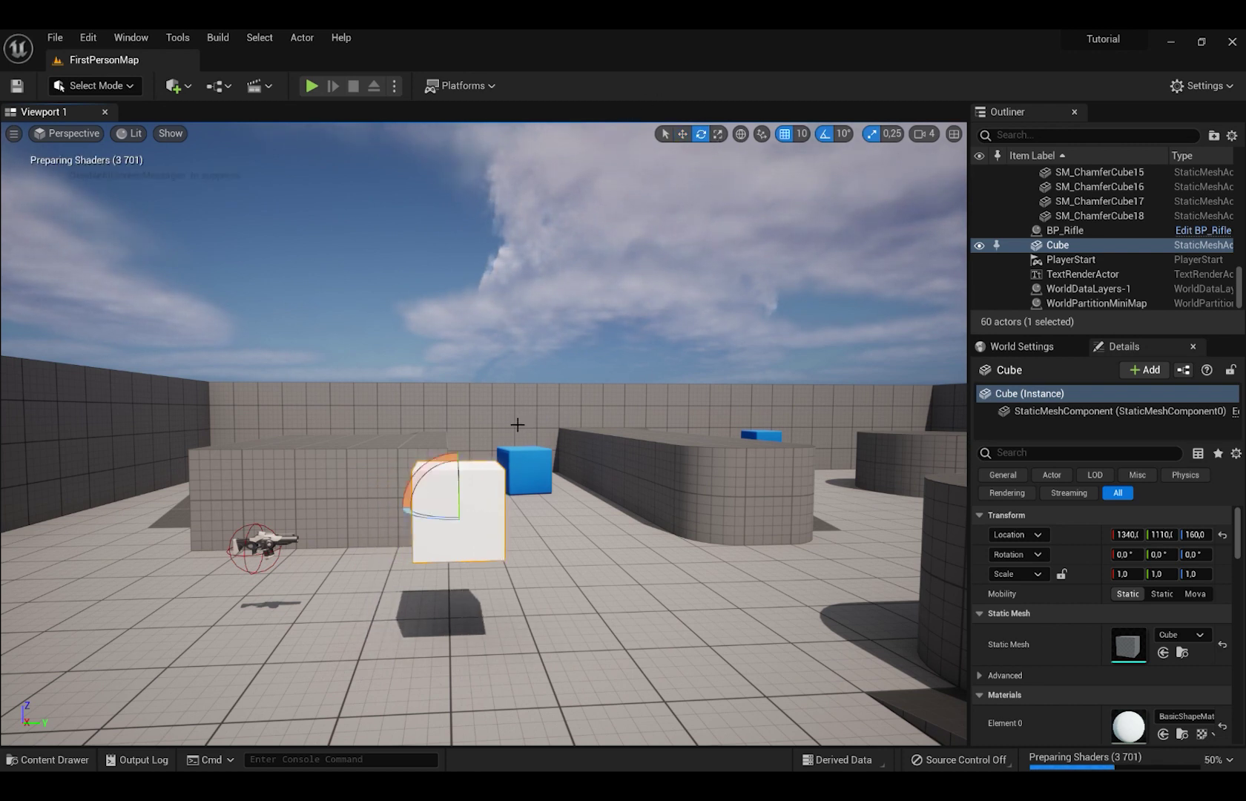
{"action": "left_click_drag", "start_coordinate": [444, 529], "coordinate": [458, 449]}
{"action": "key", "text": "r"}
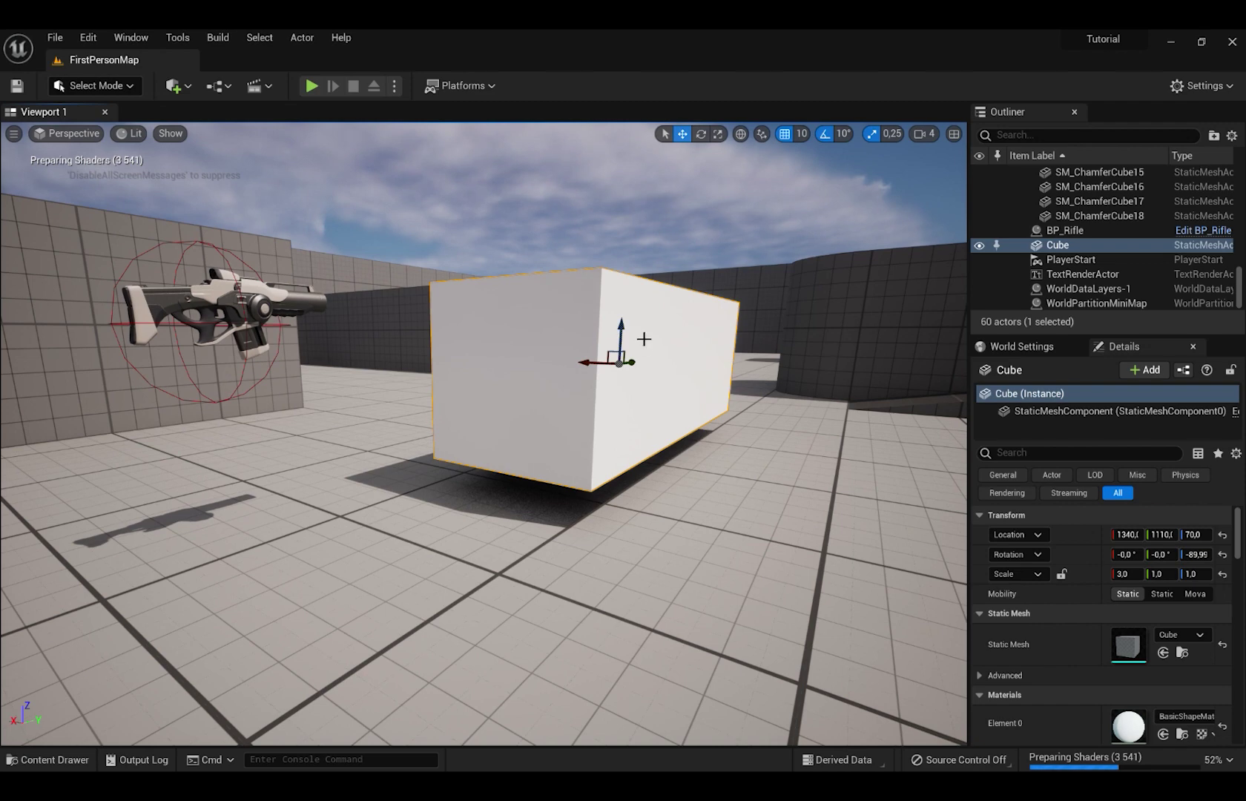
Raise the stretched cube to Z 80, and with grid snapping off raise it freely to about Z 117.
{"action": "scroll", "coordinate": [623, 339], "scroll_direction": "down", "scroll_amount": 3}
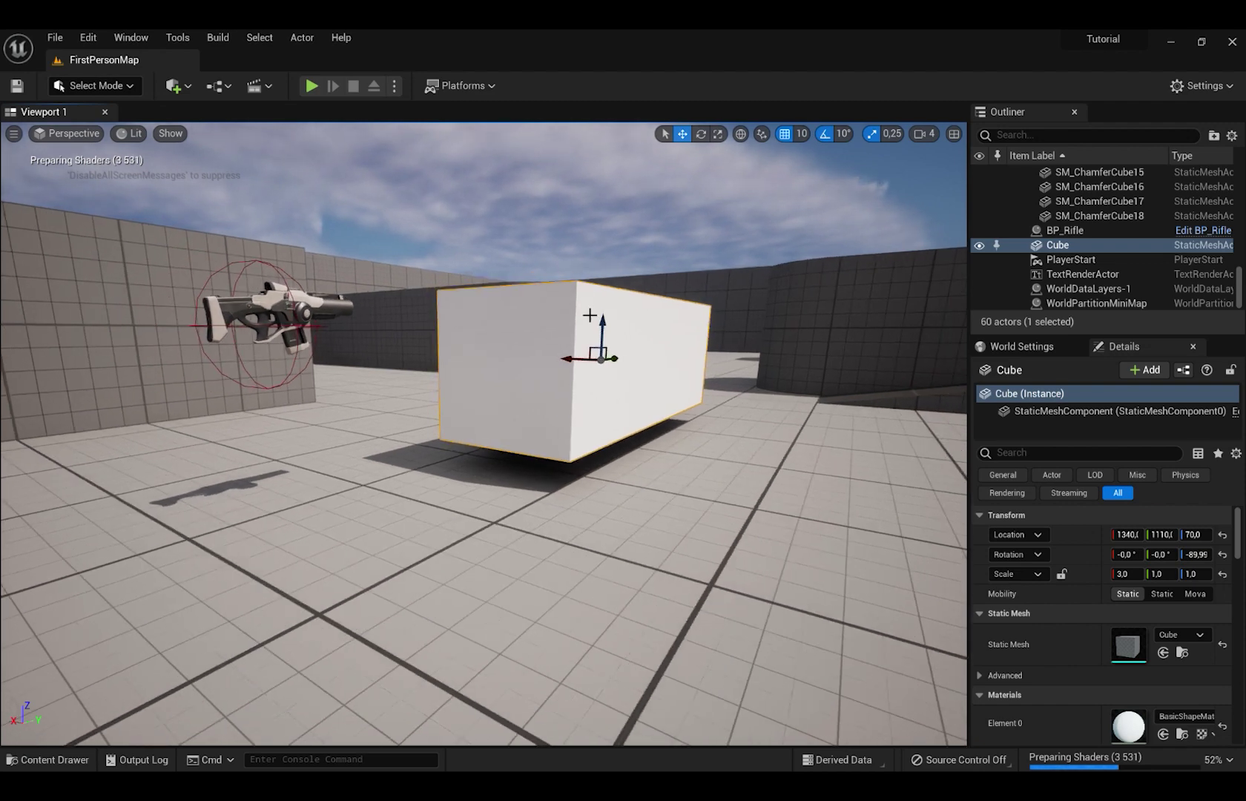
{"action": "left_click_drag", "start_coordinate": [602, 325], "coordinate": [612, 306]}
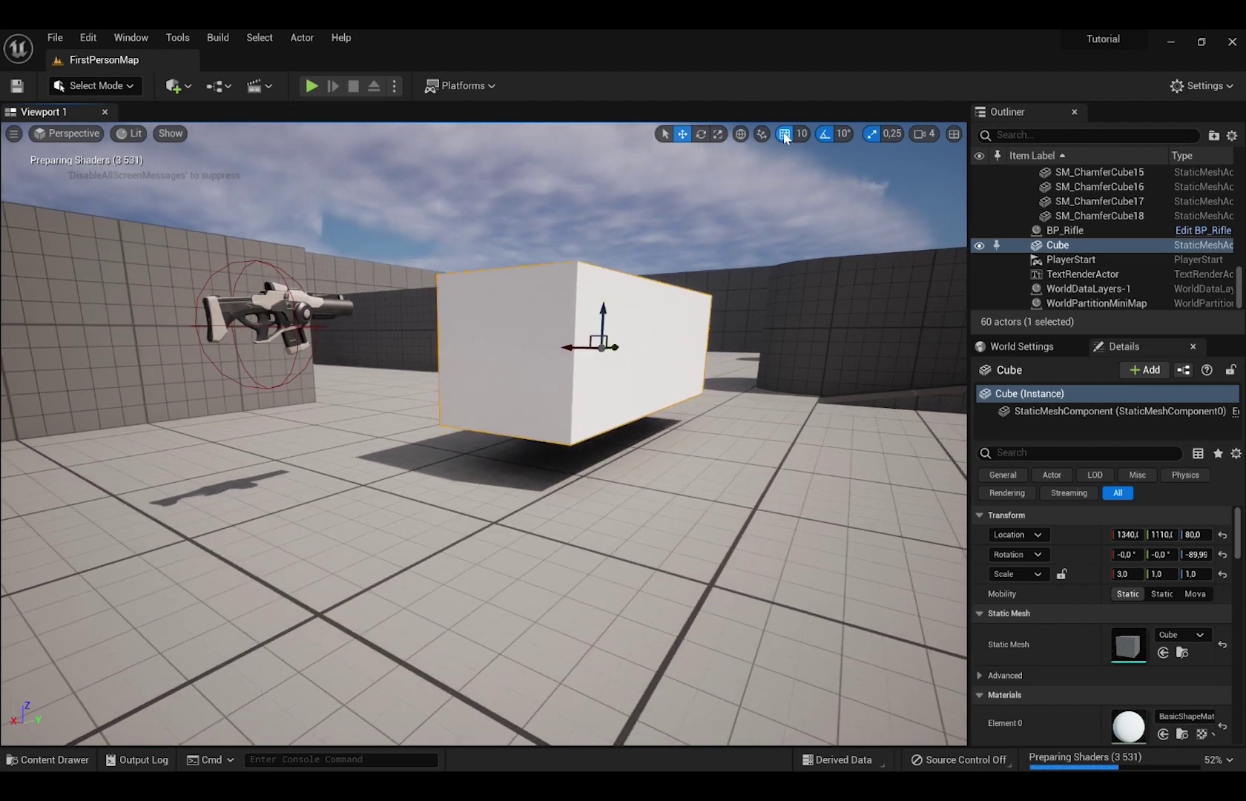
{"action": "left_click_drag", "start_coordinate": [610, 322], "coordinate": [605, 261]}
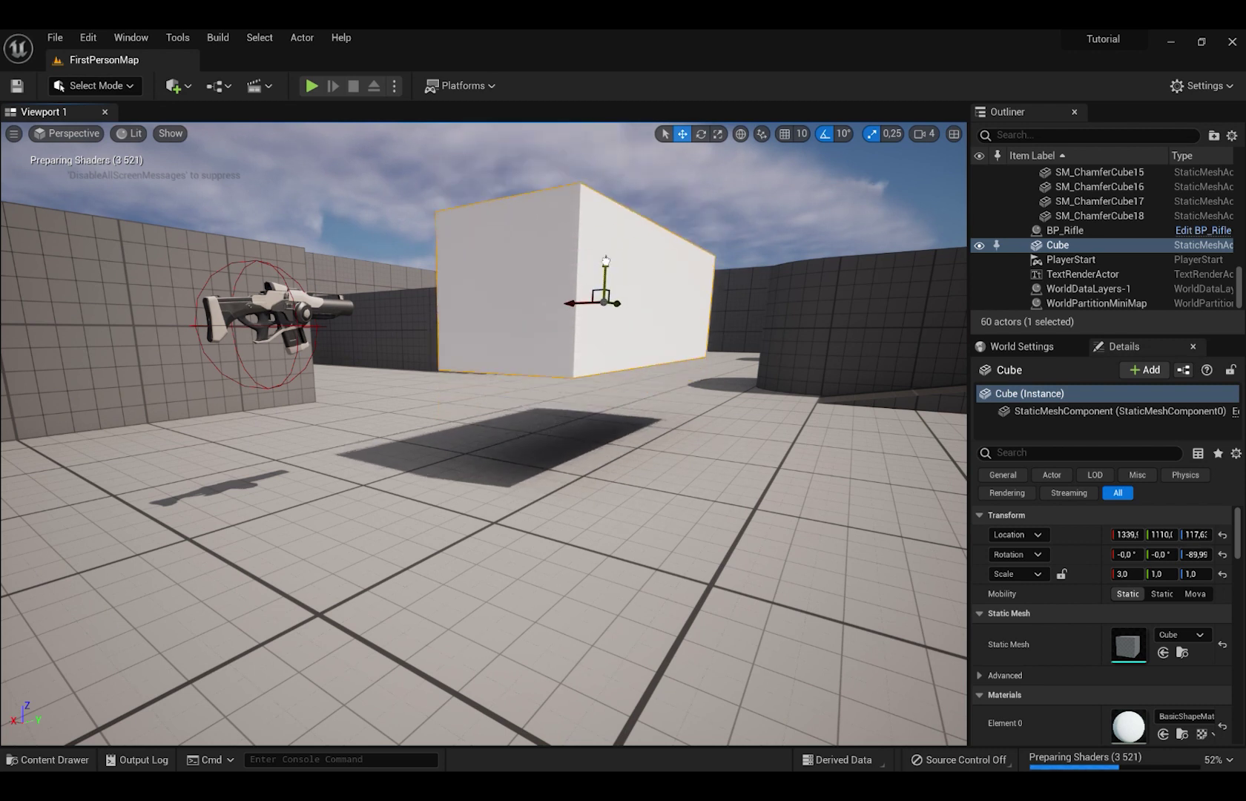
Try rotating and scaling the cube freely with rotation and scale snapping turned off.
{"action": "left_click", "coordinate": [702, 135]}
{"action": "left_click_drag", "start_coordinate": [611, 301], "coordinate": [660, 300]}
{"action": "right_click_drag", "start_coordinate": [711, 324], "coordinate": [867, 323]}
{"action": "left_click", "coordinate": [718, 134]}
{"action": "left_click_drag", "start_coordinate": [632, 344], "coordinate": [671, 345]}
Select all actors in the level and delete them to empty the map.
{"action": "right_click_drag", "start_coordinate": [671, 345], "coordinate": [504, 393]}
{"action": "right_click_drag", "start_coordinate": [721, 208], "coordinate": [722, 201]}
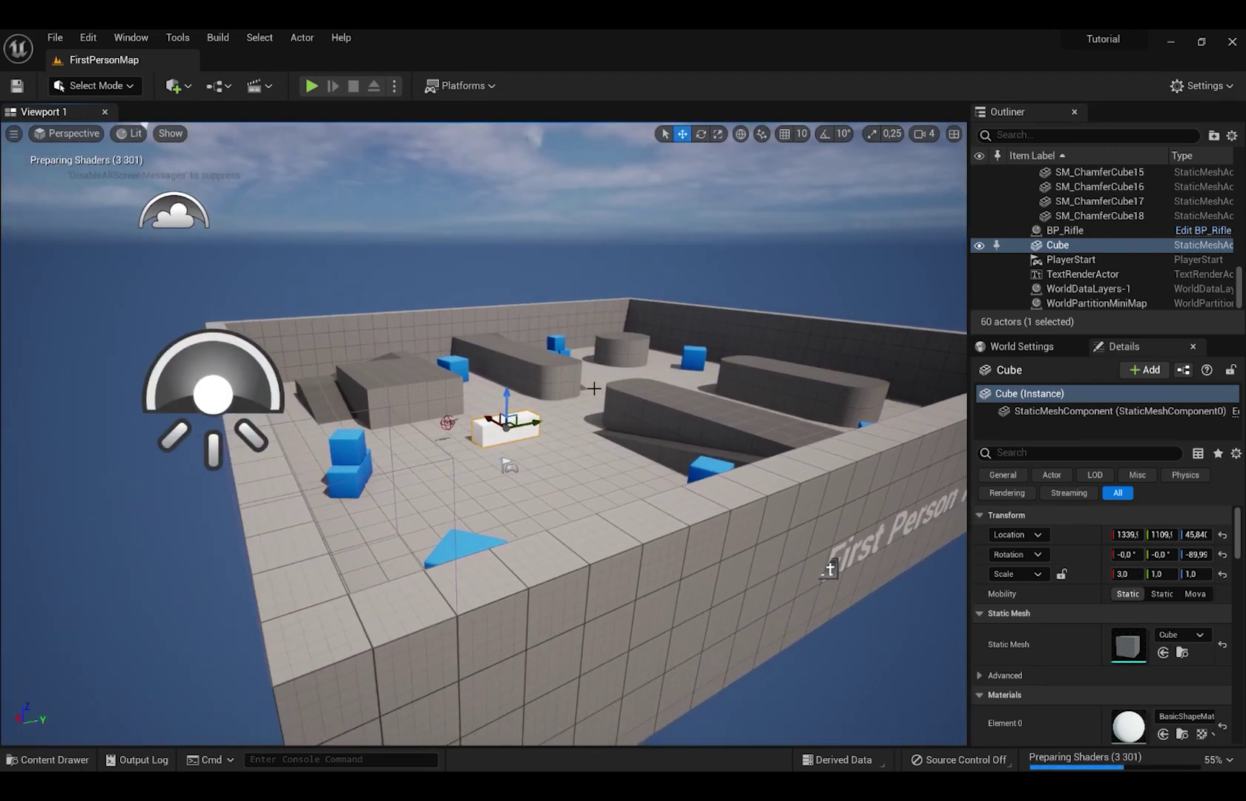
{"action": "key", "text": "ctrl+a"}
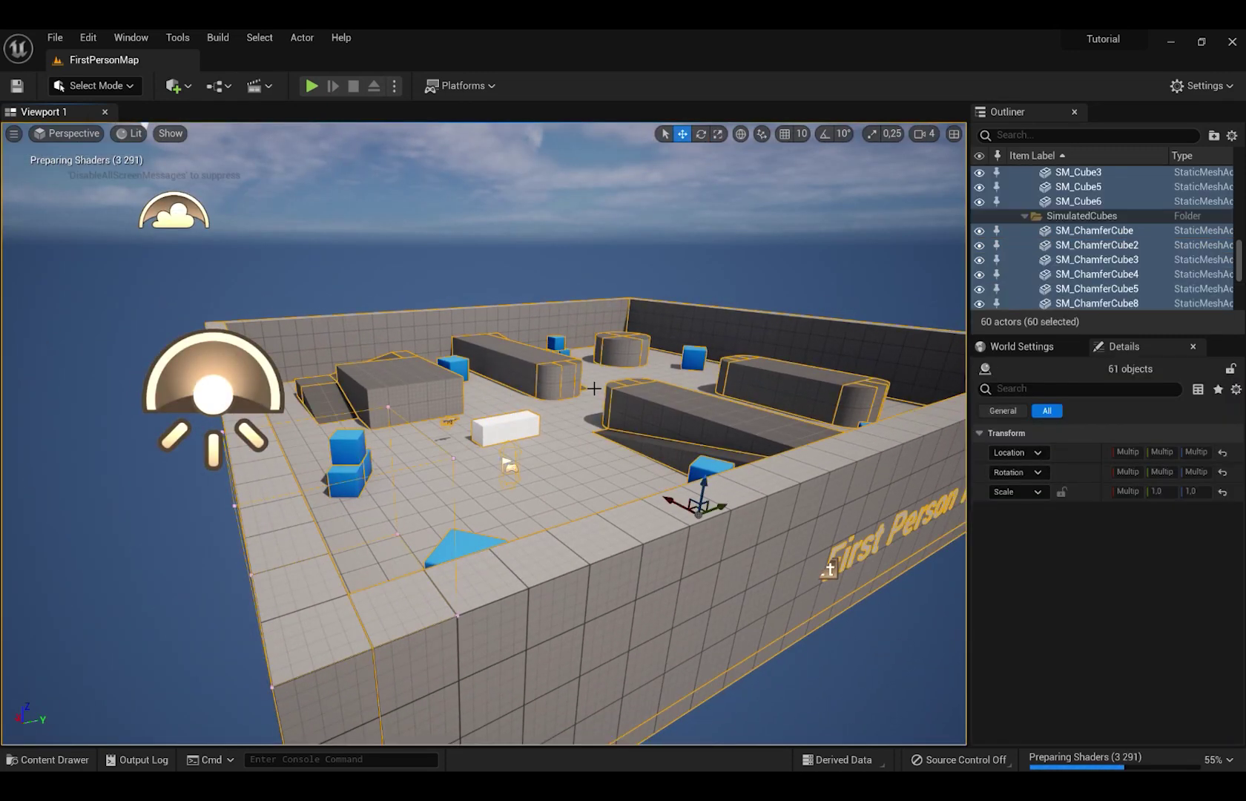
{"action": "key", "text": "Delete"}
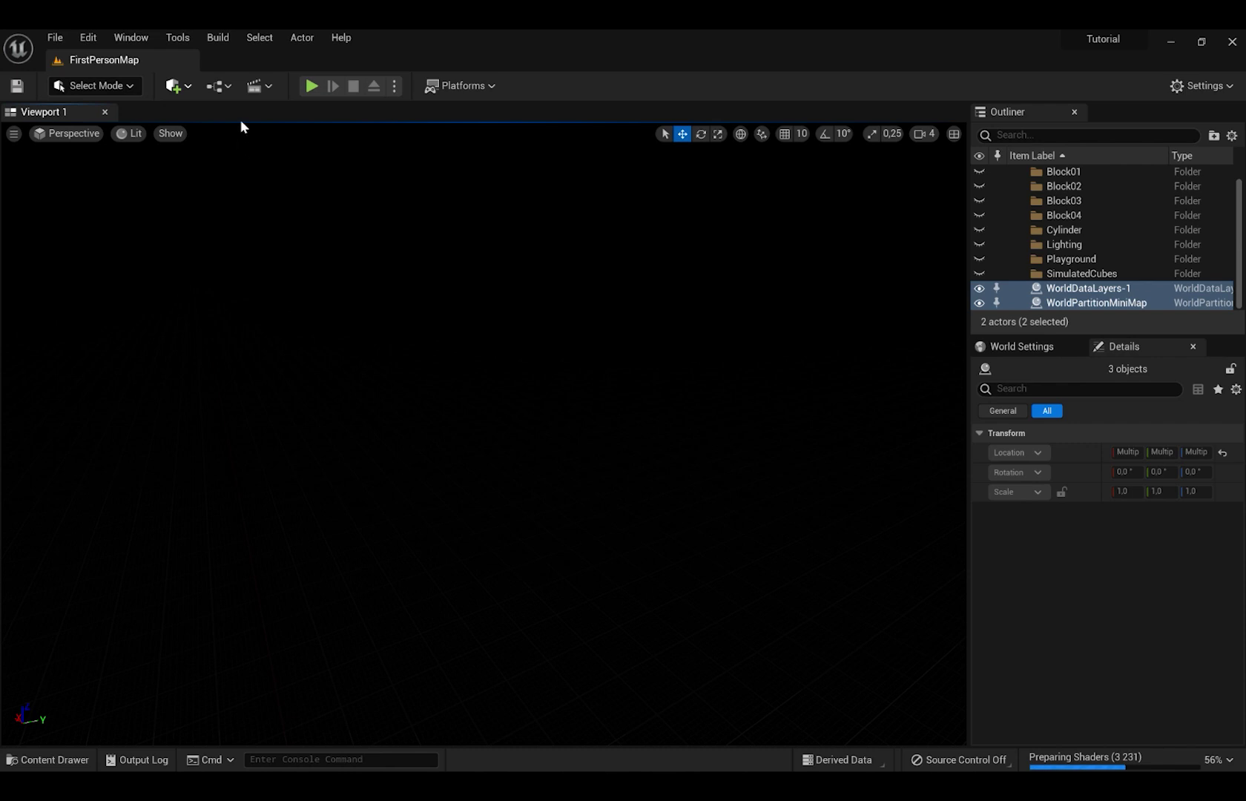
Add a Sky Light to the empty level, with its mobility set to Movable and Real Time Capture enabled.
{"action": "left_click", "coordinate": [148, 35]}
{"action": "left_click", "coordinate": [172, 235]}
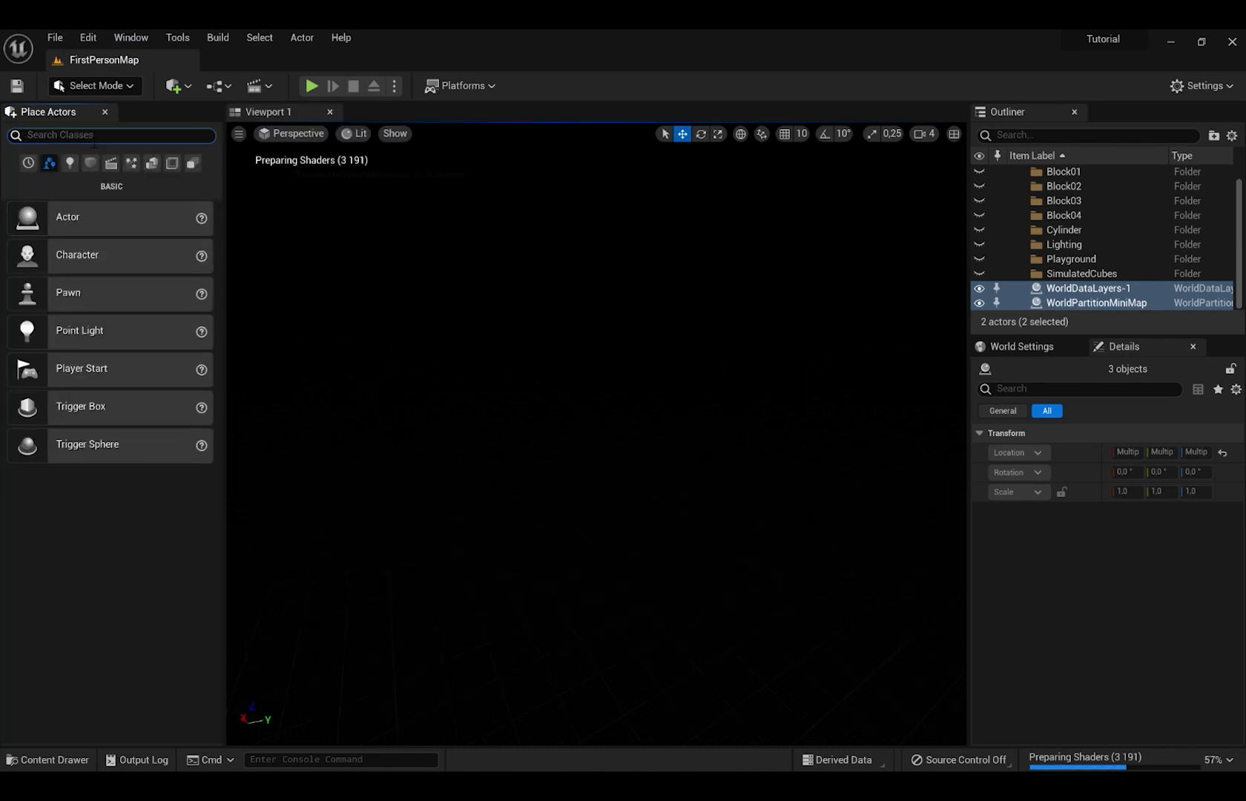
{"action": "type", "text": "sky li"}
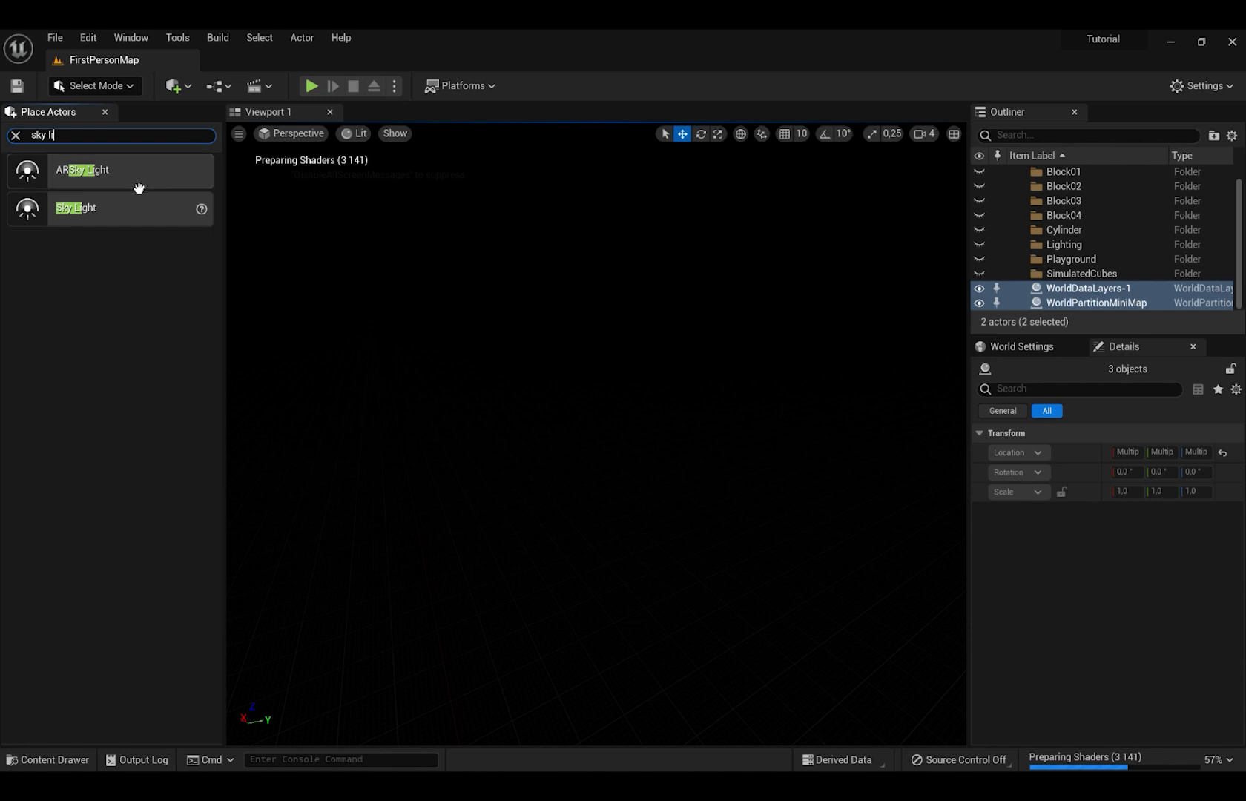
{"action": "left_click_drag", "start_coordinate": [124, 235], "coordinate": [486, 429]}
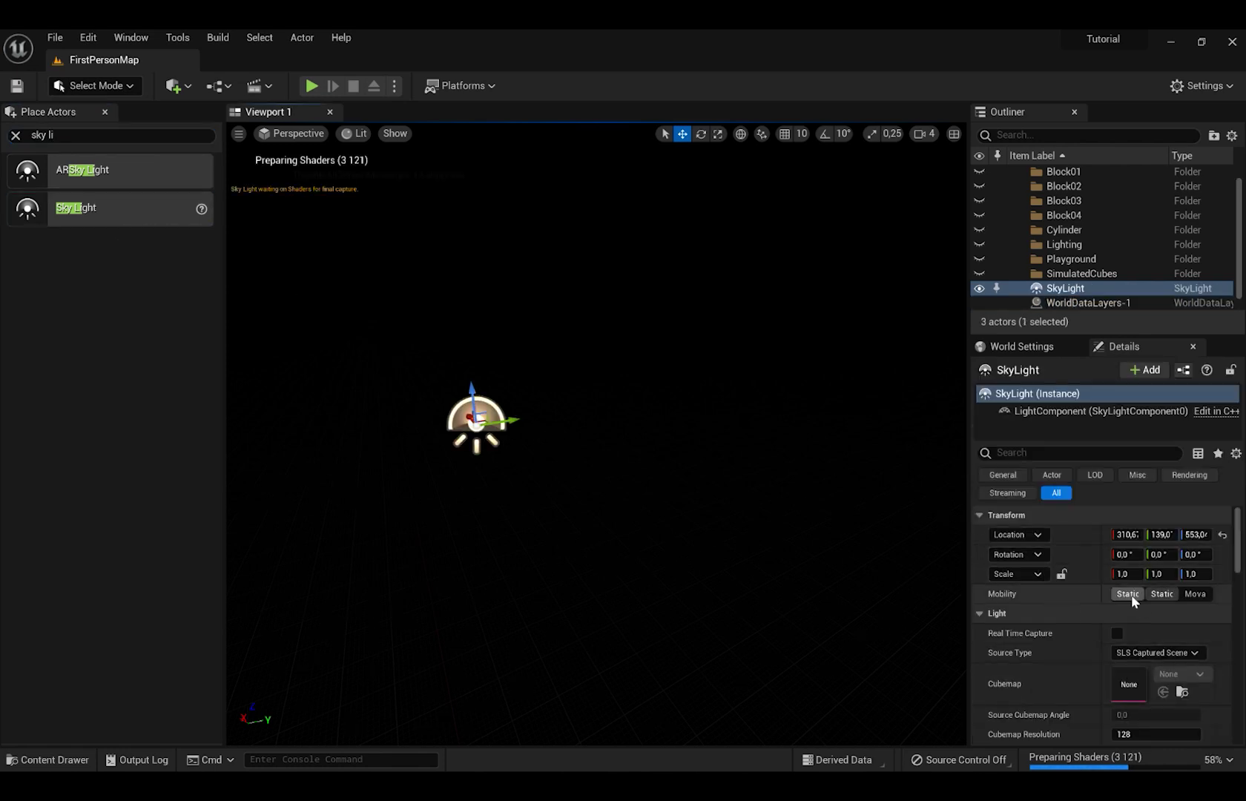
{"action": "left_click", "coordinate": [1195, 594]}
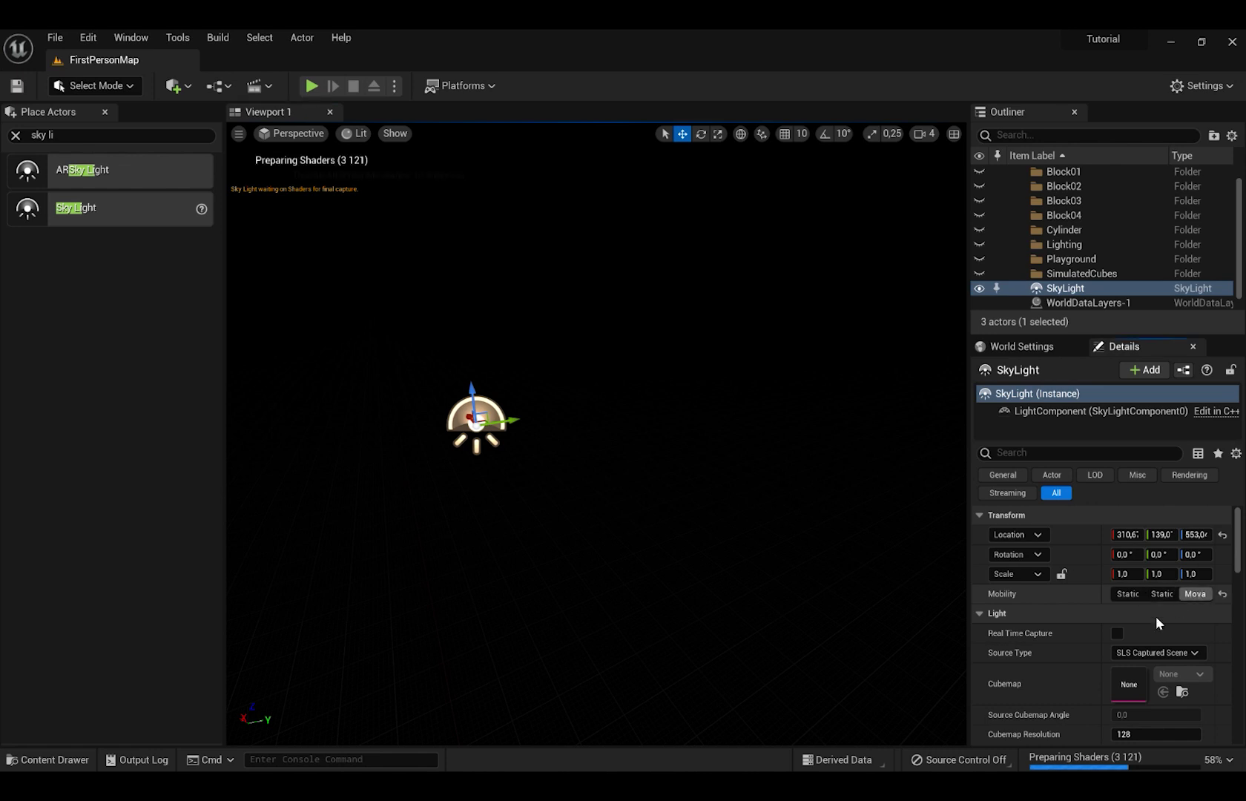
{"action": "left_click", "coordinate": [1118, 633]}
Add a Volumetric Cloud, a Sky Atmosphere and an Exponential Height Fog to the level.
{"action": "left_click", "coordinate": [44, 135]}
{"action": "type", "text": "volum"}
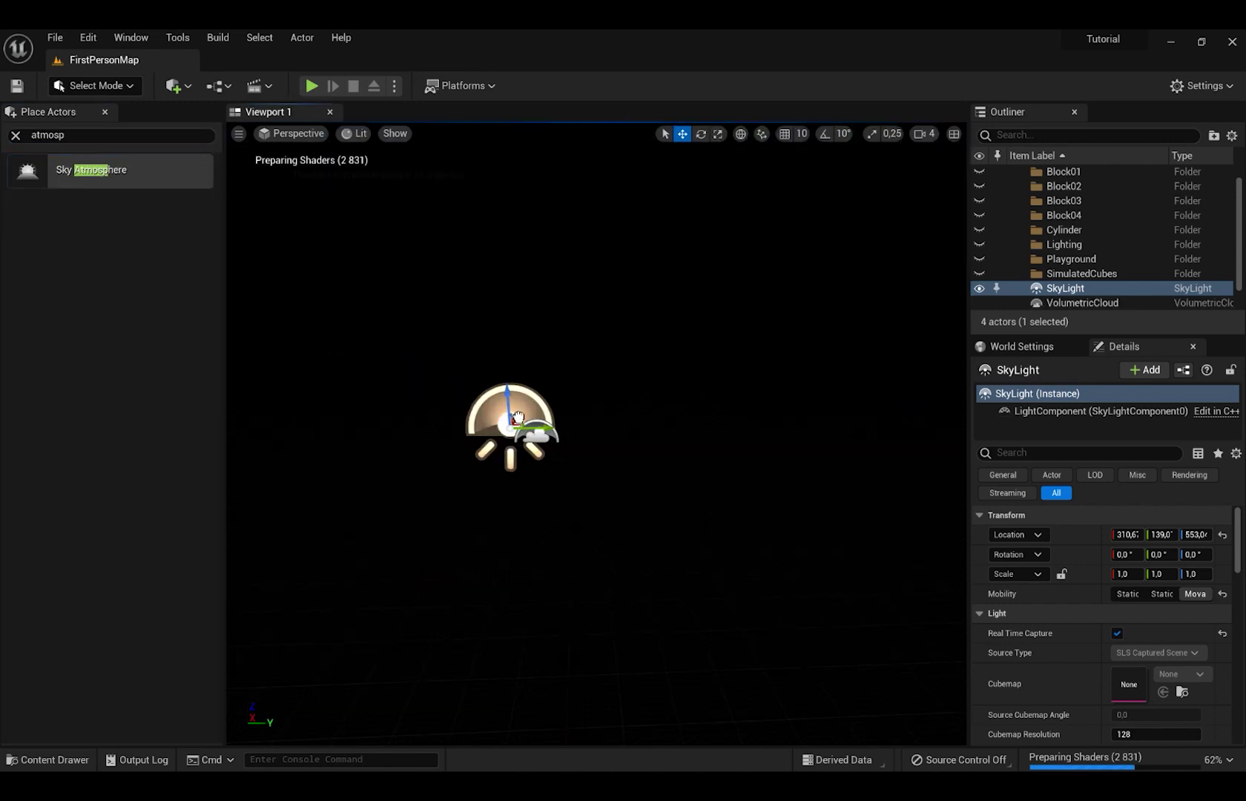
{"action": "left_click_drag", "start_coordinate": [533, 436], "coordinate": [532, 436]}
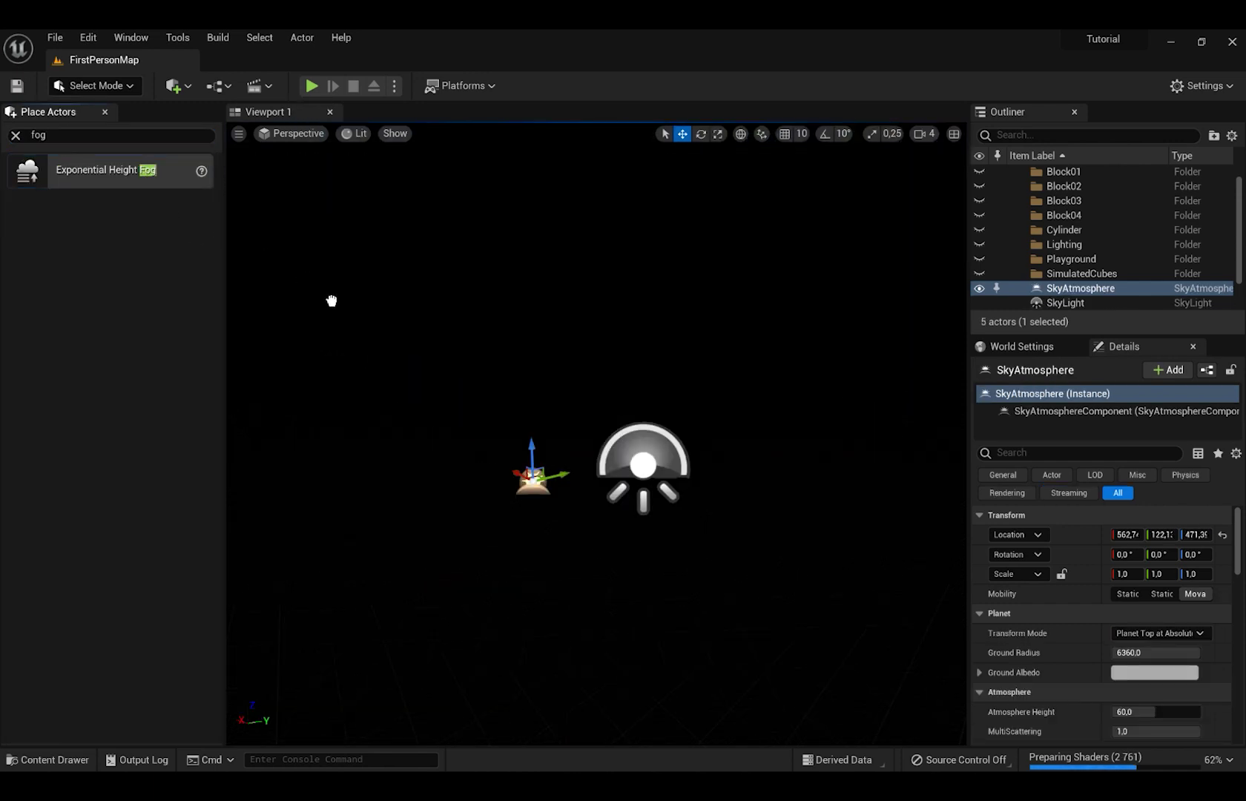
{"action": "left_click_drag", "start_coordinate": [331, 300], "coordinate": [582, 445]}
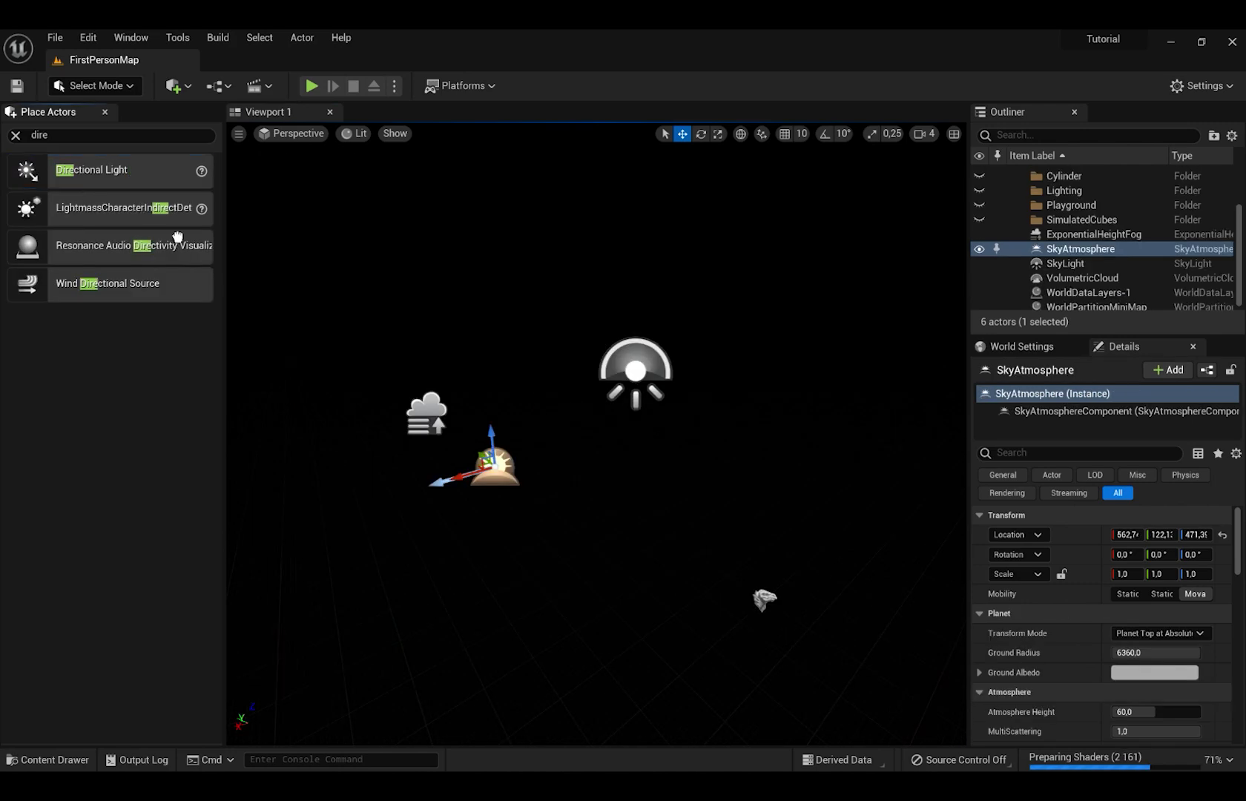
Add a Directional Light to the level and set its mobility to Movable.
{"action": "left_click_drag", "start_coordinate": [91, 169], "coordinate": [651, 542]}
{"action": "right_click_drag", "start_coordinate": [708, 587], "coordinate": [945, 453]}
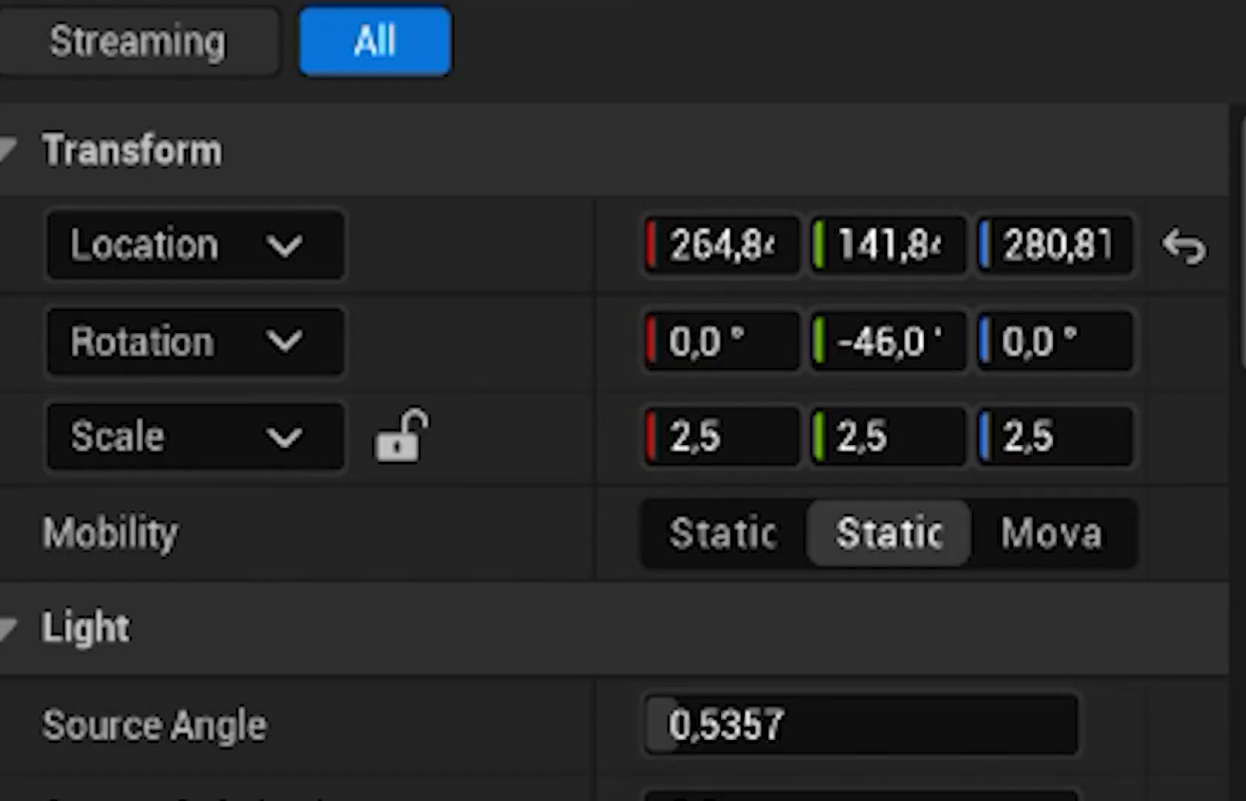
{"action": "left_click", "coordinate": [1080, 549]}
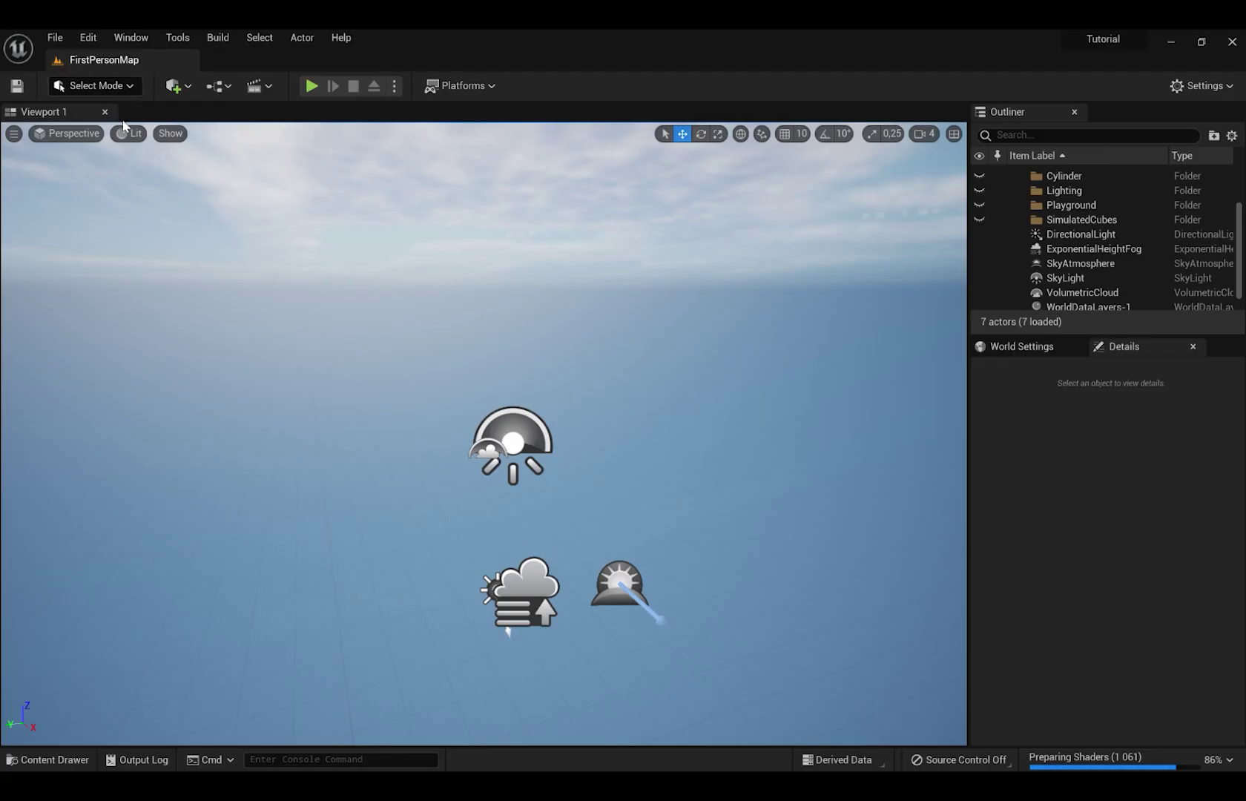
Create a new landscape with a section size of 15×15 Quads and 8×8 components.
{"action": "key", "text": "shift+2"}
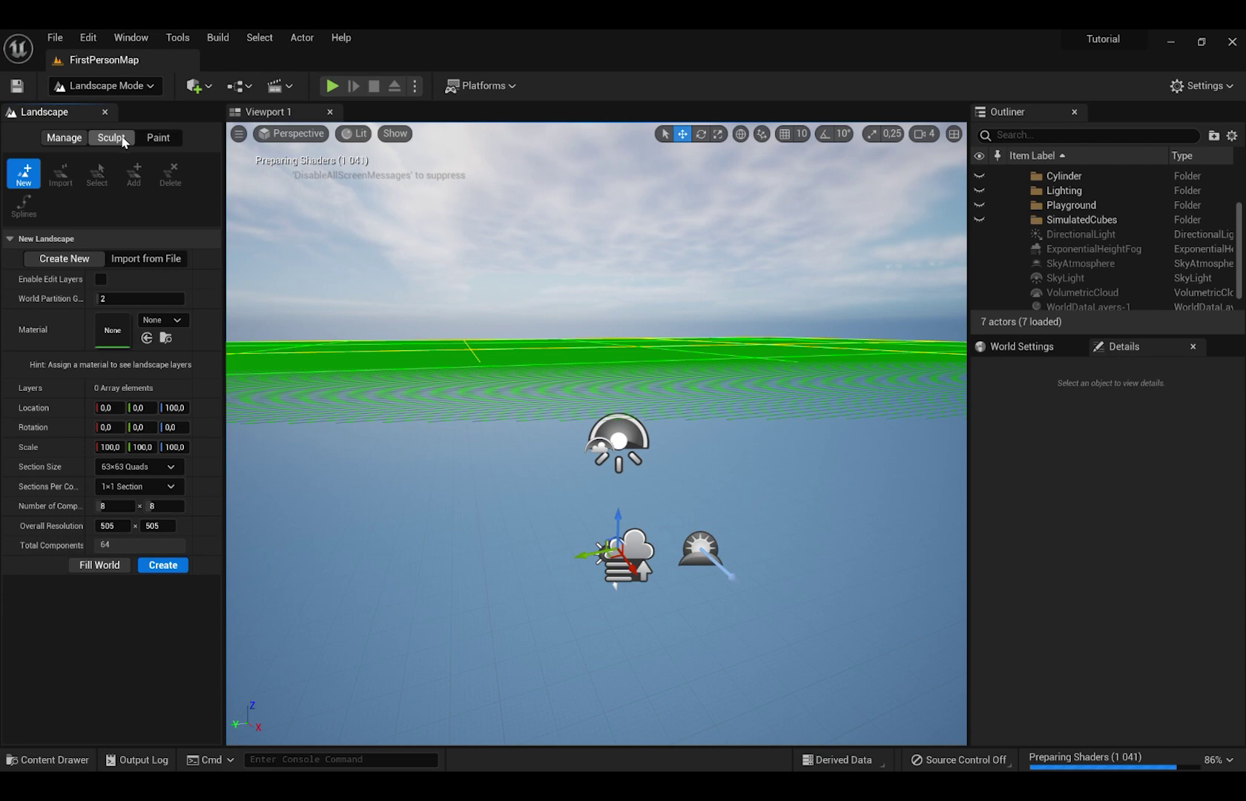
{"action": "left_click", "coordinate": [162, 509]}
{"action": "right_click_drag", "start_coordinate": [415, 519], "coordinate": [504, 626]}
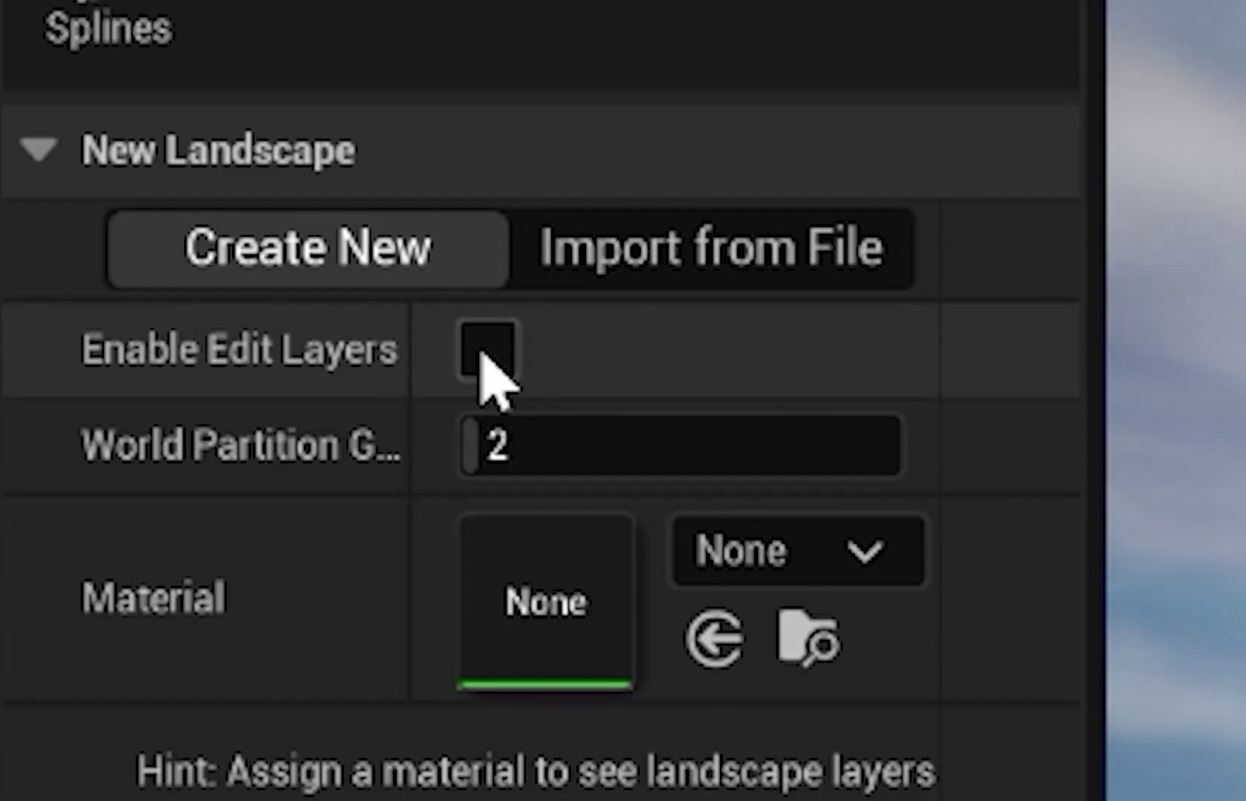
{"action": "left_click", "coordinate": [488, 356]}
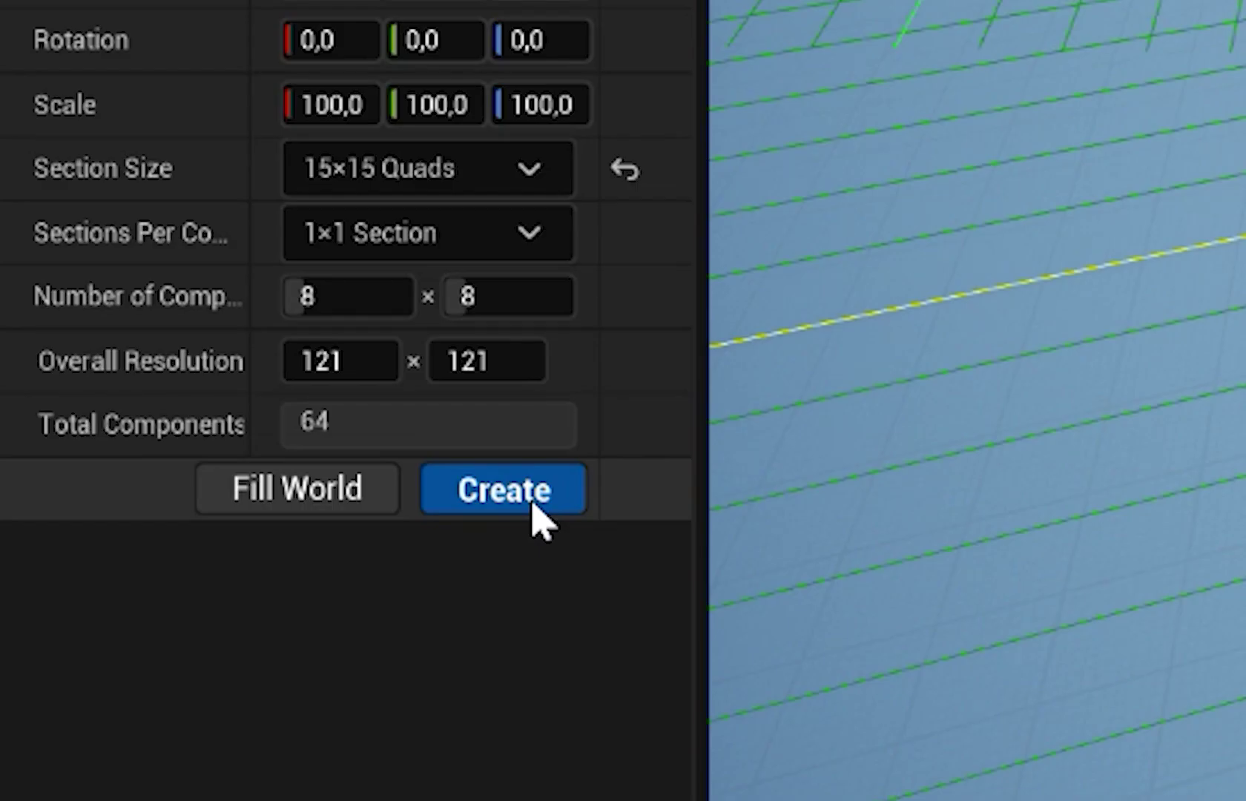
{"action": "left_click", "coordinate": [531, 500]}
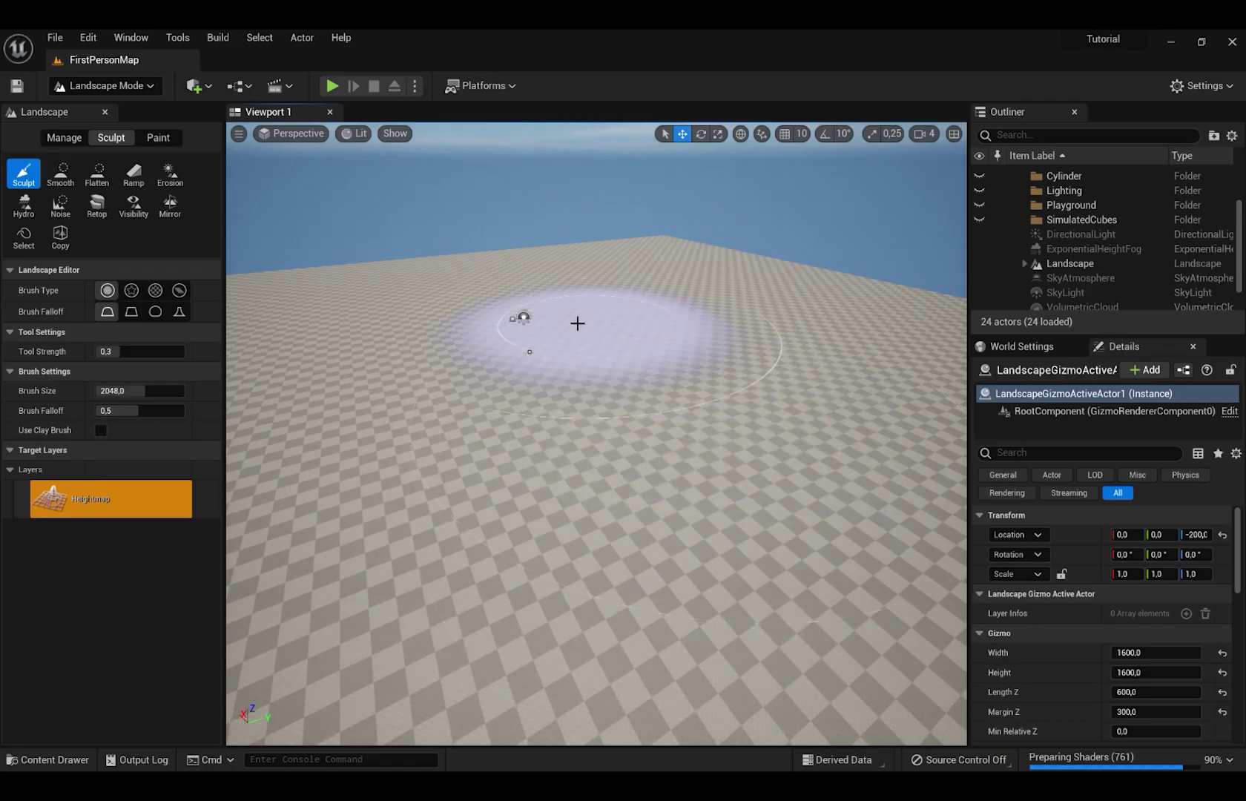
Try a Sculpt stroke on the flat landscape and undo it.
{"action": "left_click_drag", "start_coordinate": [784, 314], "coordinate": [803, 317]}
{"action": "right_click_drag", "start_coordinate": [803, 316], "coordinate": [923, 311]}
{"action": "key", "text": "ctrl+z"}
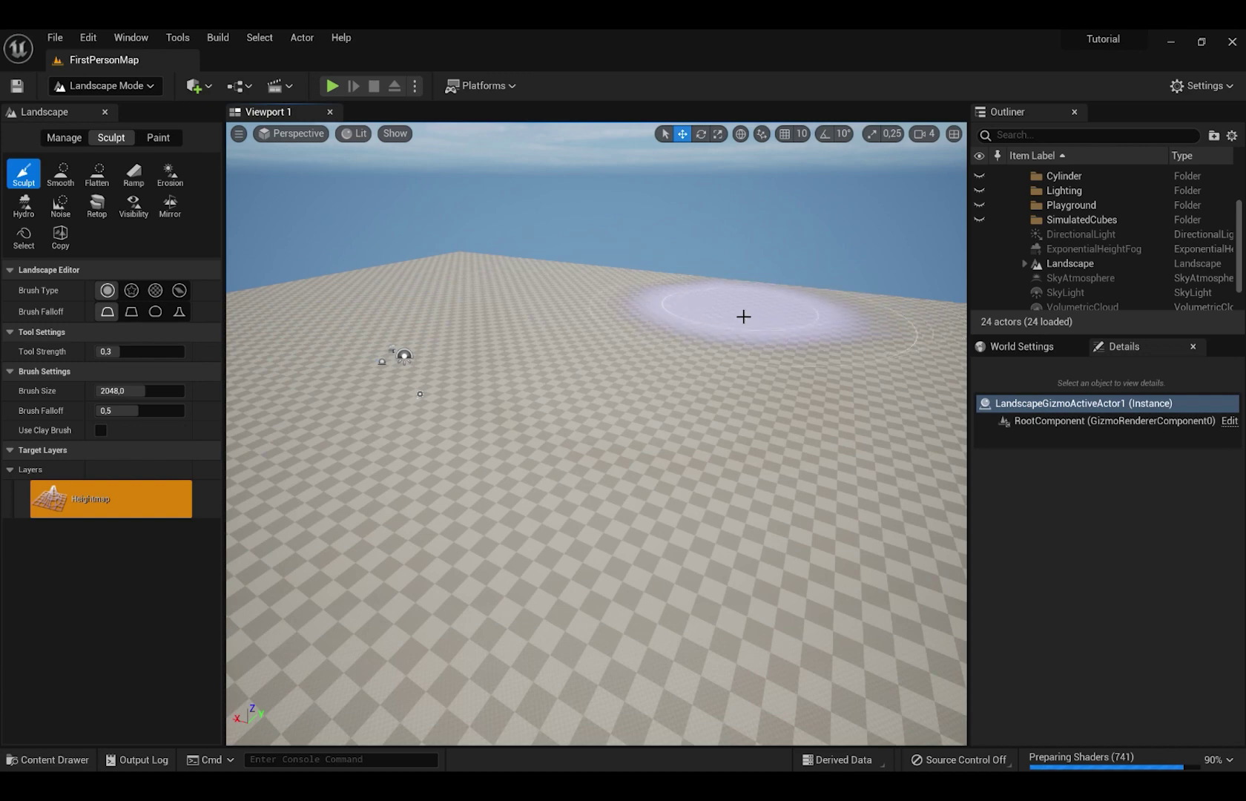
Sculpt broad hills and a valley into the flat landscape with the 2048 brush.
{"action": "mouse_move", "coordinate": [672, 331]}
{"action": "left_mouse_down"}
{"action": "mouse_move", "coordinate": [684, 361]}
{"action": "mouse_move", "coordinate": [756, 369]}
{"action": "left_mouse_up"}
{"action": "right_click_drag", "start_coordinate": [756, 370], "coordinate": [756, 312]}
{"action": "mouse_move", "coordinate": [659, 356]}
{"action": "right_mouse_down"}
{"action": "mouse_move", "coordinate": [689, 311]}
{"action": "mouse_move", "coordinate": [756, 371]}
{"action": "right_mouse_up"}
{"action": "mouse_move", "coordinate": [564, 418]}
{"action": "left_mouse_down"}
{"action": "mouse_move", "coordinate": [678, 429]}
{"action": "mouse_move", "coordinate": [826, 419]}
{"action": "mouse_move", "coordinate": [734, 495]}
{"action": "left_mouse_up"}
{"action": "right_click_drag", "start_coordinate": [734, 495], "coordinate": [693, 475]}
{"action": "right_click_drag", "start_coordinate": [637, 393], "coordinate": [630, 445]}
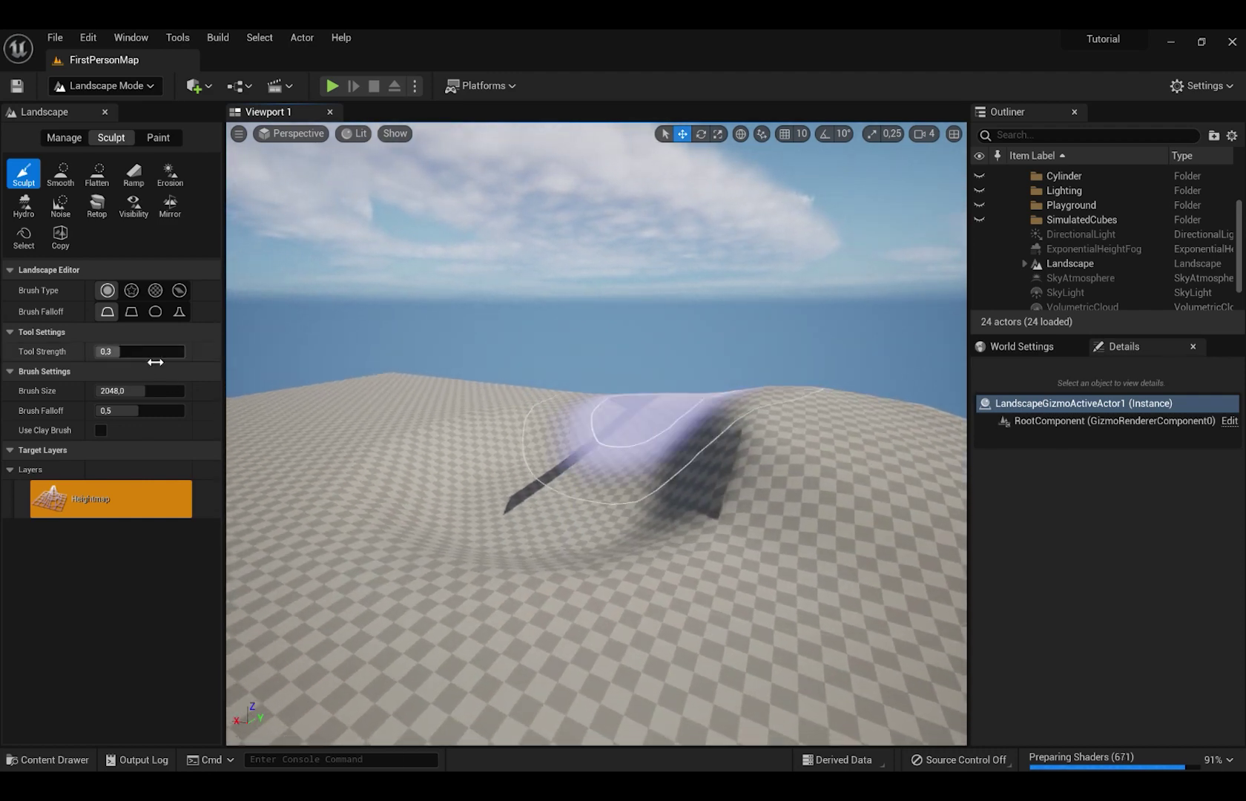
Reduce the brush size to about 1111 and sculpt finer relief into the terrain.
{"action": "left_click_drag", "start_coordinate": [174, 390], "coordinate": [140, 391]}
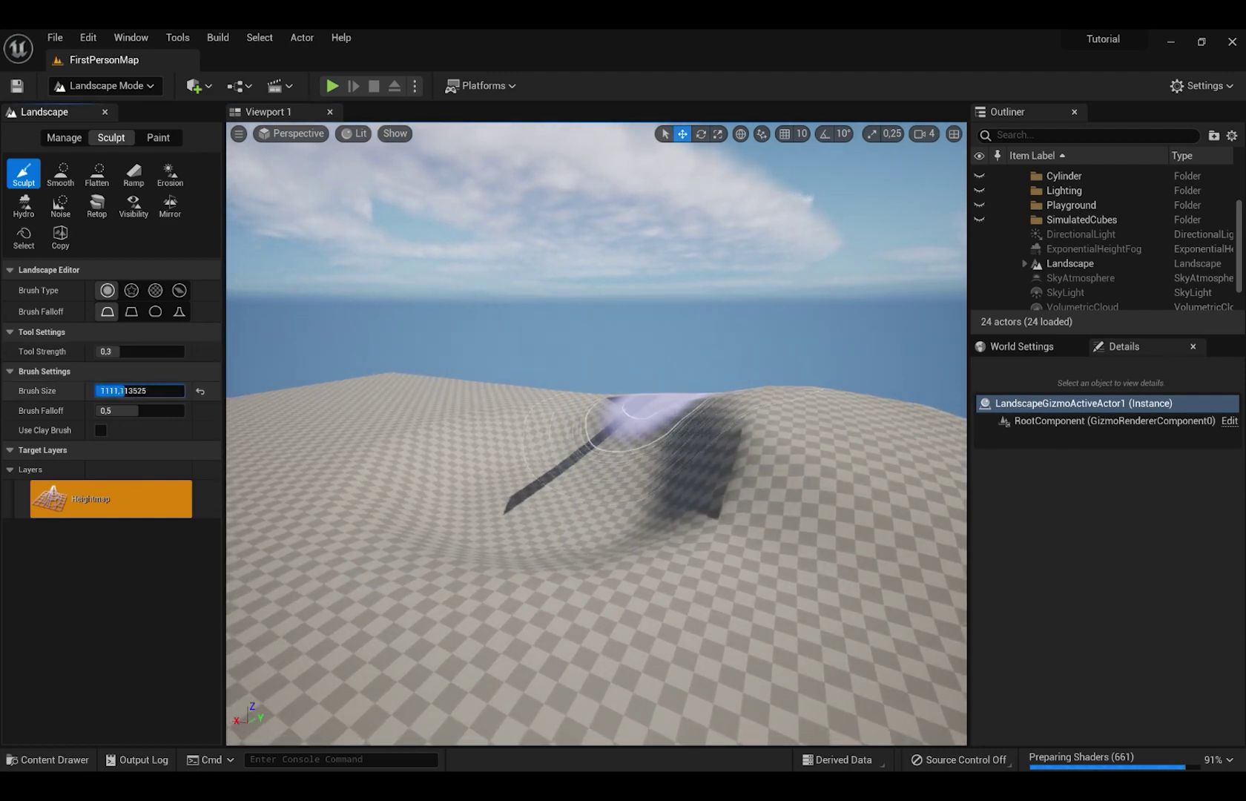
{"action": "mouse_move", "coordinate": [497, 399]}
{"action": "left_mouse_down"}
{"action": "mouse_move", "coordinate": [573, 417]}
{"action": "mouse_move", "coordinate": [457, 386]}
{"action": "left_mouse_up"}
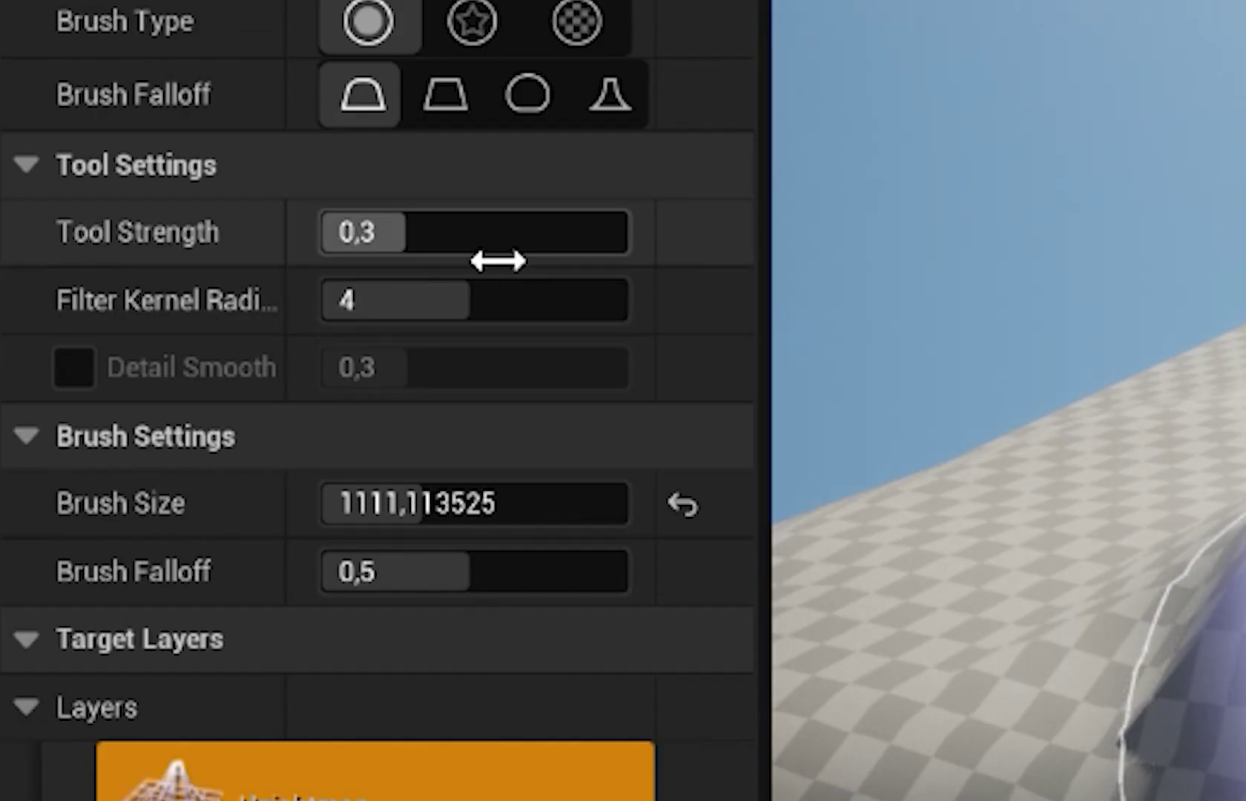
Set the Smooth tool's strength to 0.06.
{"action": "left_click_drag", "start_coordinate": [143, 353], "coordinate": [118, 353]}
{"action": "left_click", "coordinate": [119, 352]}
{"action": "type", "text": "0,06"}
{"action": "key", "text": "Return"}
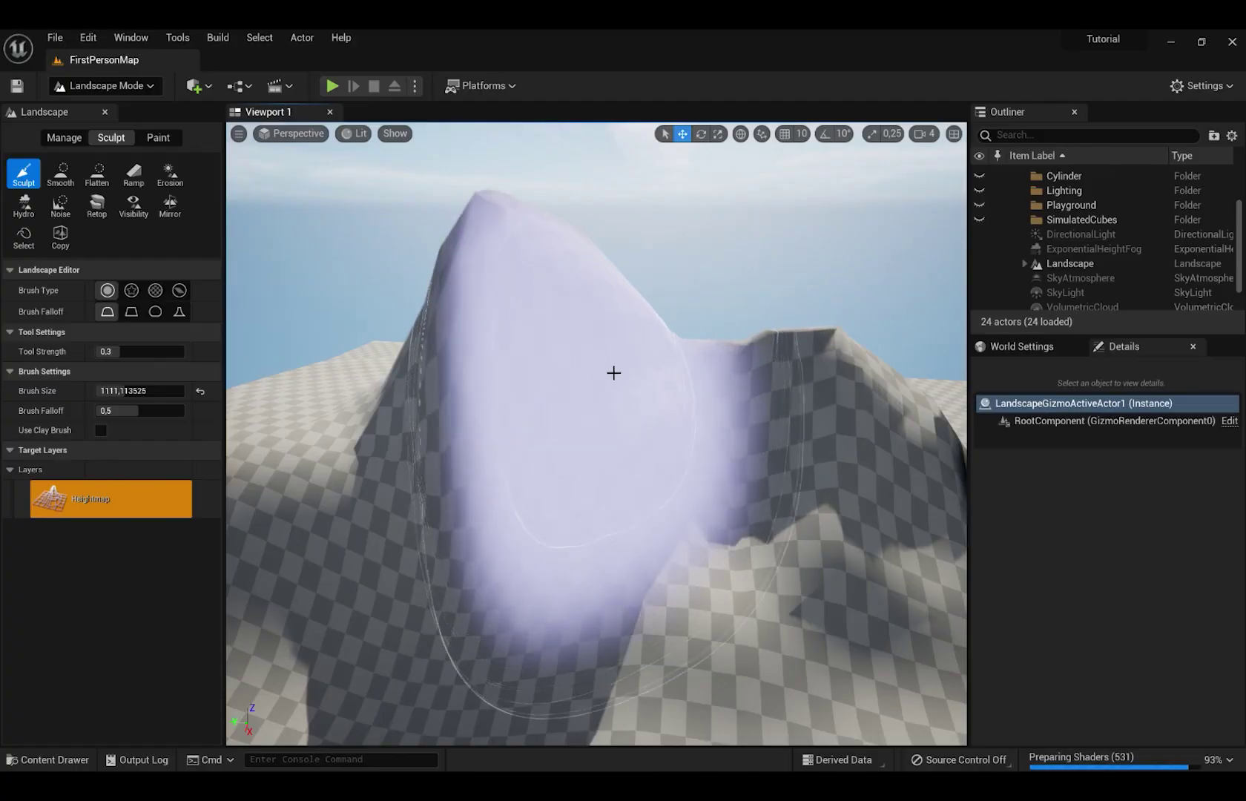
Smooth down the steep mountain peak with the Smooth tool and lower the tool strength to 0.06.
{"action": "right_click_drag", "start_coordinate": [612, 370], "coordinate": [611, 370]}
{"action": "left_click", "coordinate": [63, 182]}
{"action": "mouse_move", "coordinate": [462, 303]}
{"action": "left_mouse_down"}
{"action": "mouse_move", "coordinate": [451, 319]}
{"action": "mouse_move", "coordinate": [710, 429]}
{"action": "mouse_move", "coordinate": [605, 438]}
{"action": "mouse_move", "coordinate": [461, 389]}
{"action": "left_mouse_up"}
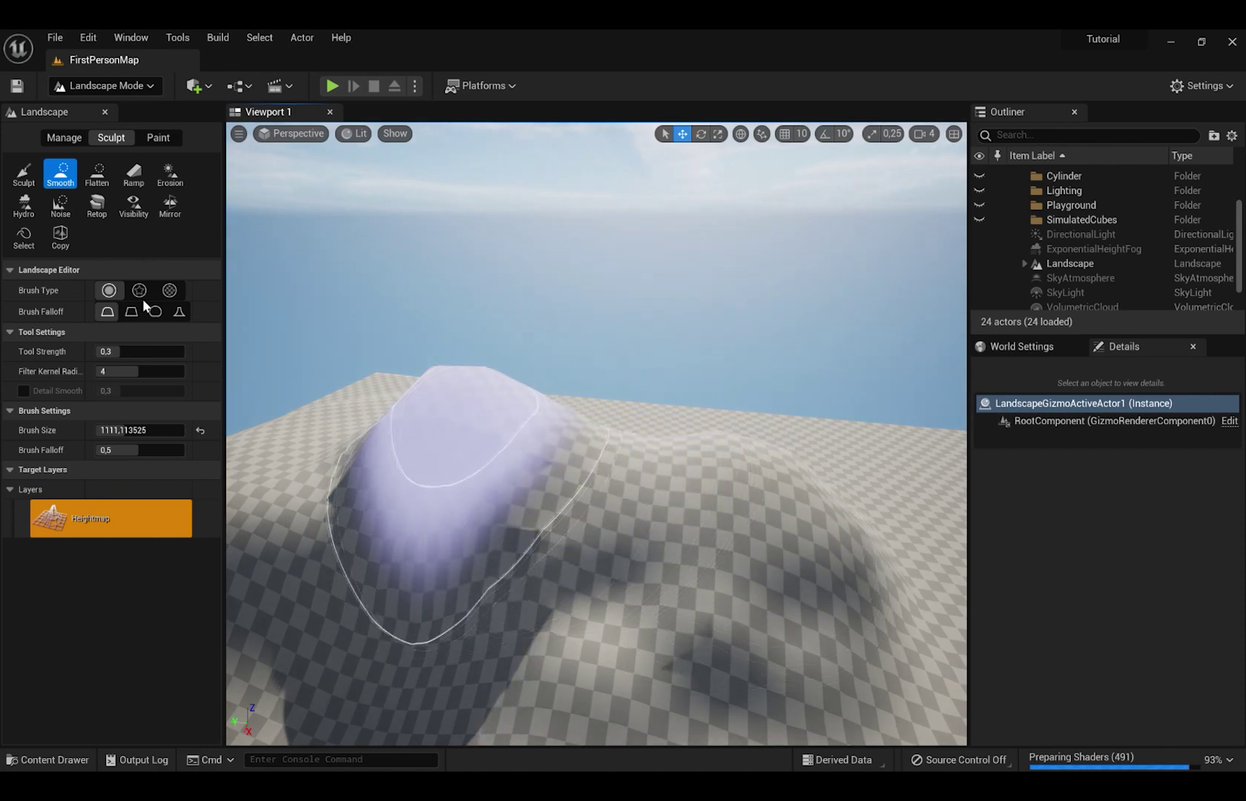
{"action": "left_click_drag", "start_coordinate": [141, 352], "coordinate": [128, 352]}
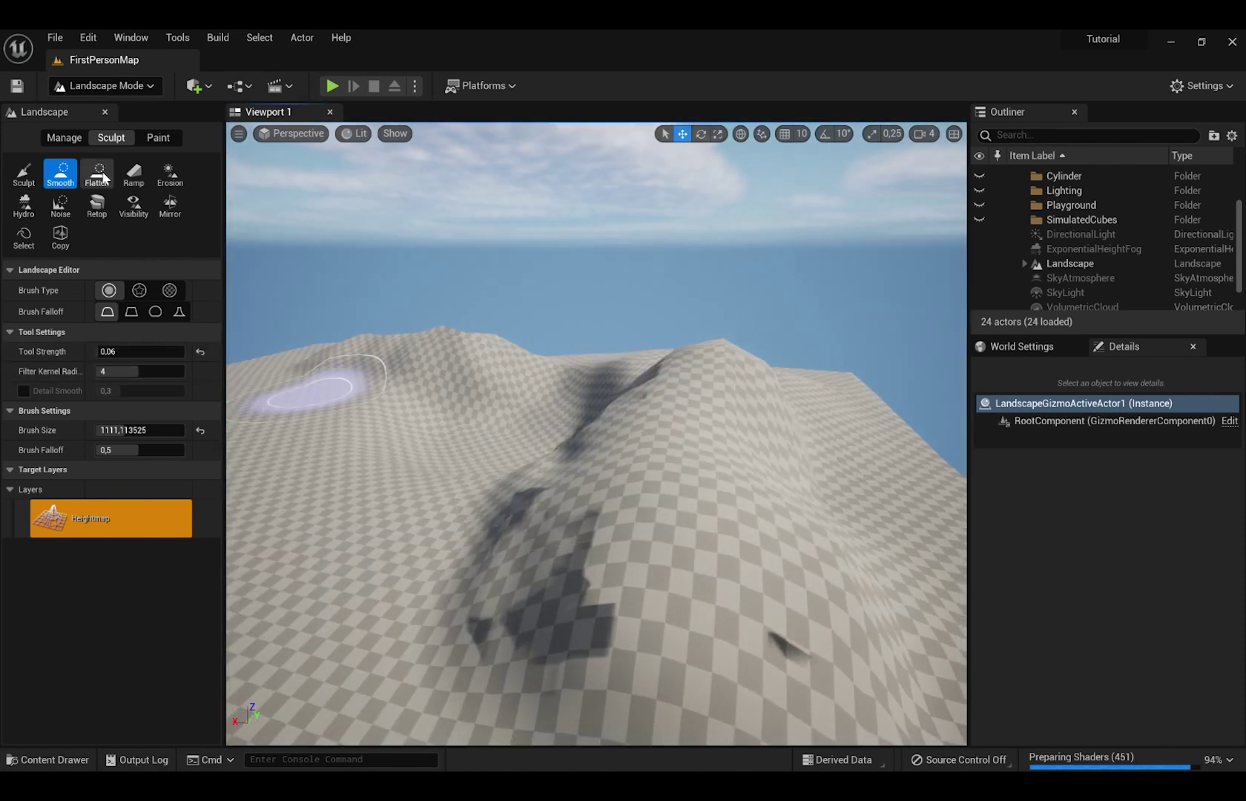
Flatten the slope between the valley and the near hill with the Flatten tool.
{"action": "left_click", "coordinate": [100, 174]}
{"action": "right_click_drag", "start_coordinate": [579, 516], "coordinate": [763, 504]}
{"action": "mouse_move", "coordinate": [565, 437]}
{"action": "left_mouse_down"}
{"action": "mouse_move", "coordinate": [557, 386]}
{"action": "mouse_move", "coordinate": [761, 437]}
{"action": "mouse_move", "coordinate": [659, 434]}
{"action": "mouse_move", "coordinate": [690, 398]}
{"action": "mouse_move", "coordinate": [464, 381]}
{"action": "mouse_move", "coordinate": [474, 388]}
{"action": "mouse_move", "coordinate": [409, 370]}
{"action": "mouse_move", "coordinate": [592, 448]}
{"action": "mouse_move", "coordinate": [829, 490]}
{"action": "left_mouse_up"}
{"action": "right_click_drag", "start_coordinate": [503, 287], "coordinate": [282, 287]}
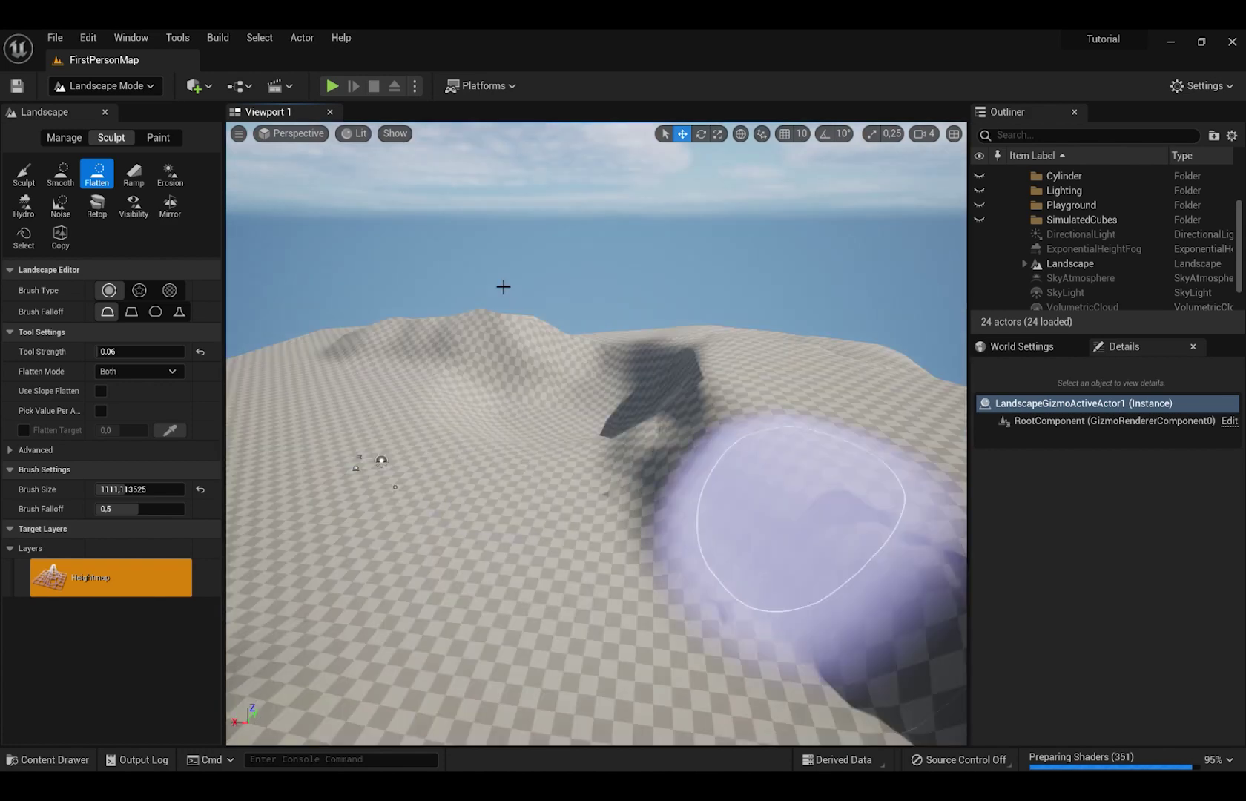
Roughen the terrain surface with a stroke of the Noise tool.
{"action": "left_click", "coordinate": [60, 206]}
{"action": "right_click_drag", "start_coordinate": [331, 323], "coordinate": [450, 394]}
{"action": "mouse_move", "coordinate": [449, 393]}
{"action": "left_mouse_down"}
{"action": "mouse_move", "coordinate": [748, 527]}
{"action": "mouse_move", "coordinate": [537, 378]}
{"action": "mouse_move", "coordinate": [750, 325]}
{"action": "mouse_move", "coordinate": [814, 338]}
{"action": "mouse_move", "coordinate": [626, 328]}
{"action": "mouse_move", "coordinate": [634, 273]}
{"action": "mouse_move", "coordinate": [576, 342]}
{"action": "left_mouse_up"}
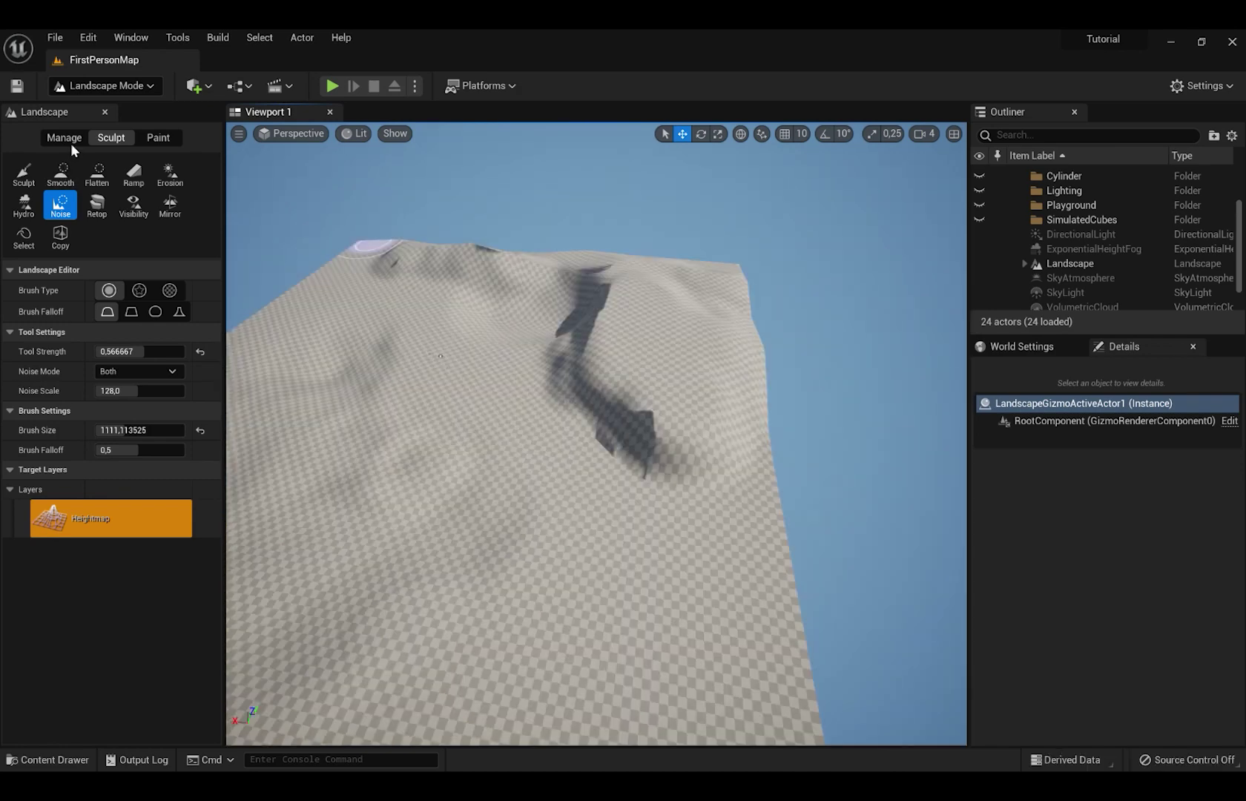
Add two adjacent landscape components along the terrain's outer edge.
{"action": "left_click", "coordinate": [68, 139]}
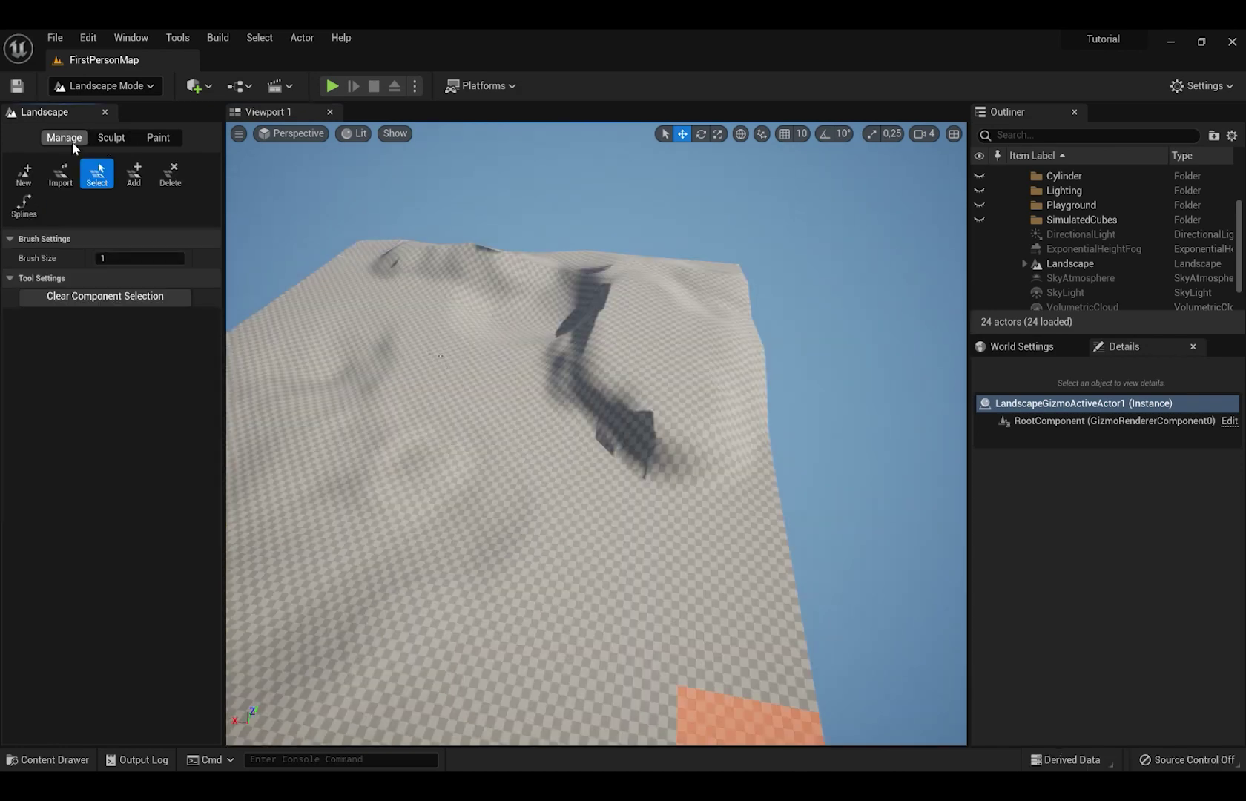
{"action": "left_click", "coordinate": [134, 174]}
{"action": "right_click_drag", "start_coordinate": [604, 439], "coordinate": [672, 506]}
{"action": "left_click", "coordinate": [666, 526]}
{"action": "left_click", "coordinate": [643, 475]}
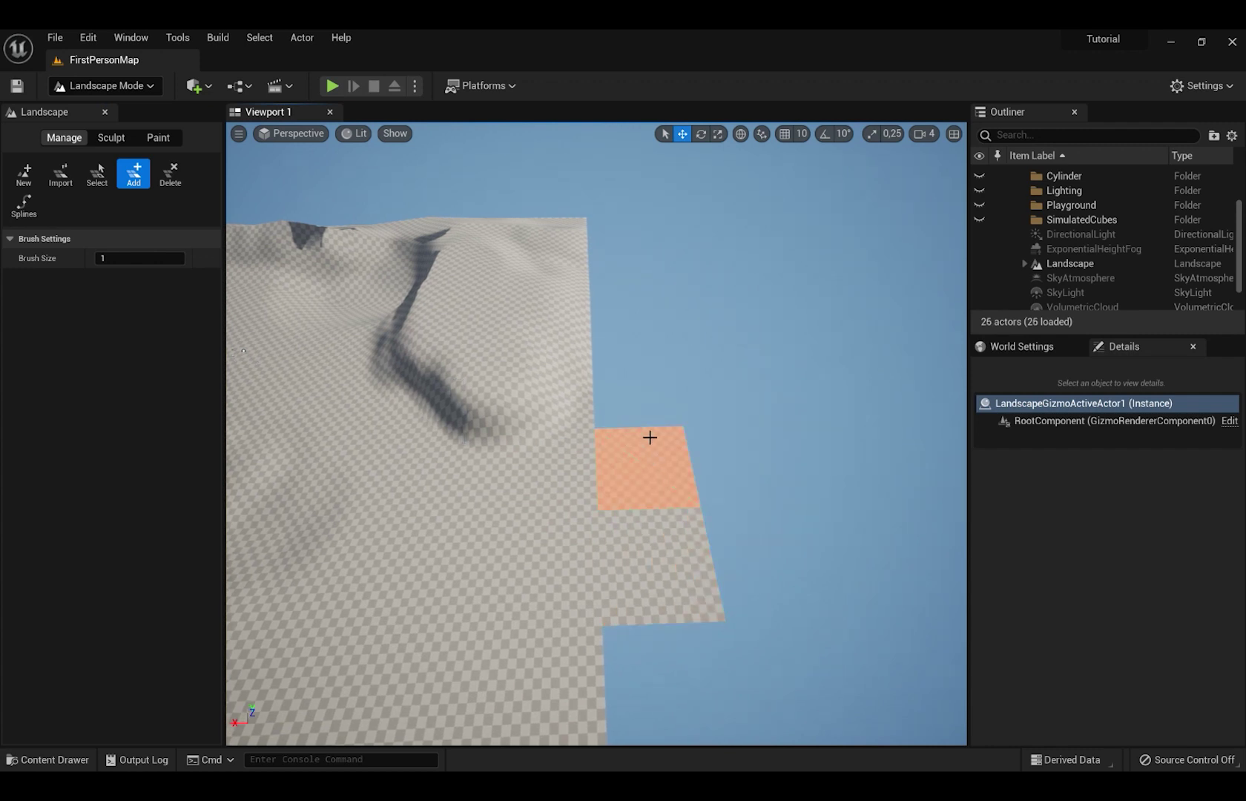
Delete the two landscape components just added outside the terrain's edge.
{"action": "left_click", "coordinate": [170, 173]}
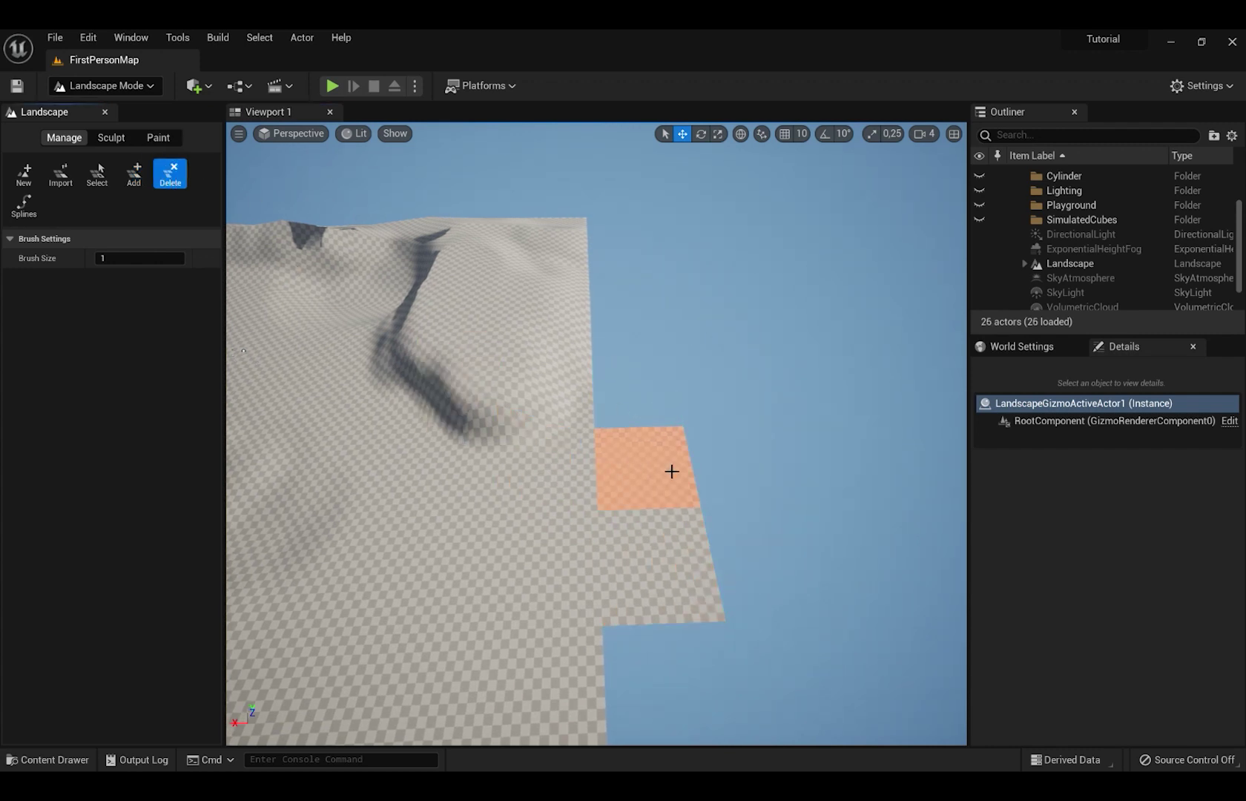
{"action": "left_click", "coordinate": [671, 471]}
{"action": "left_click", "coordinate": [664, 525]}
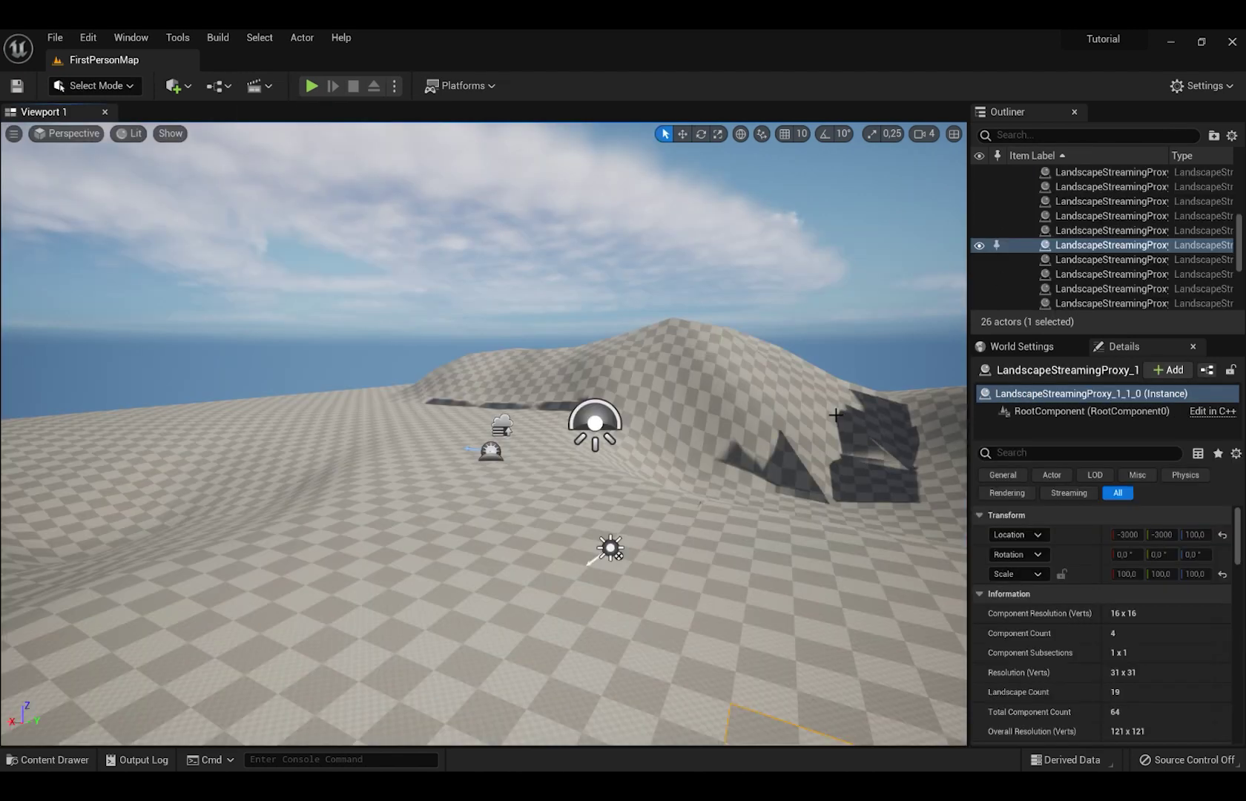
Switch to Quixel Bridge and browse its new surfaces and new 3D models.
{"action": "key", "text": "ctrl+space"}
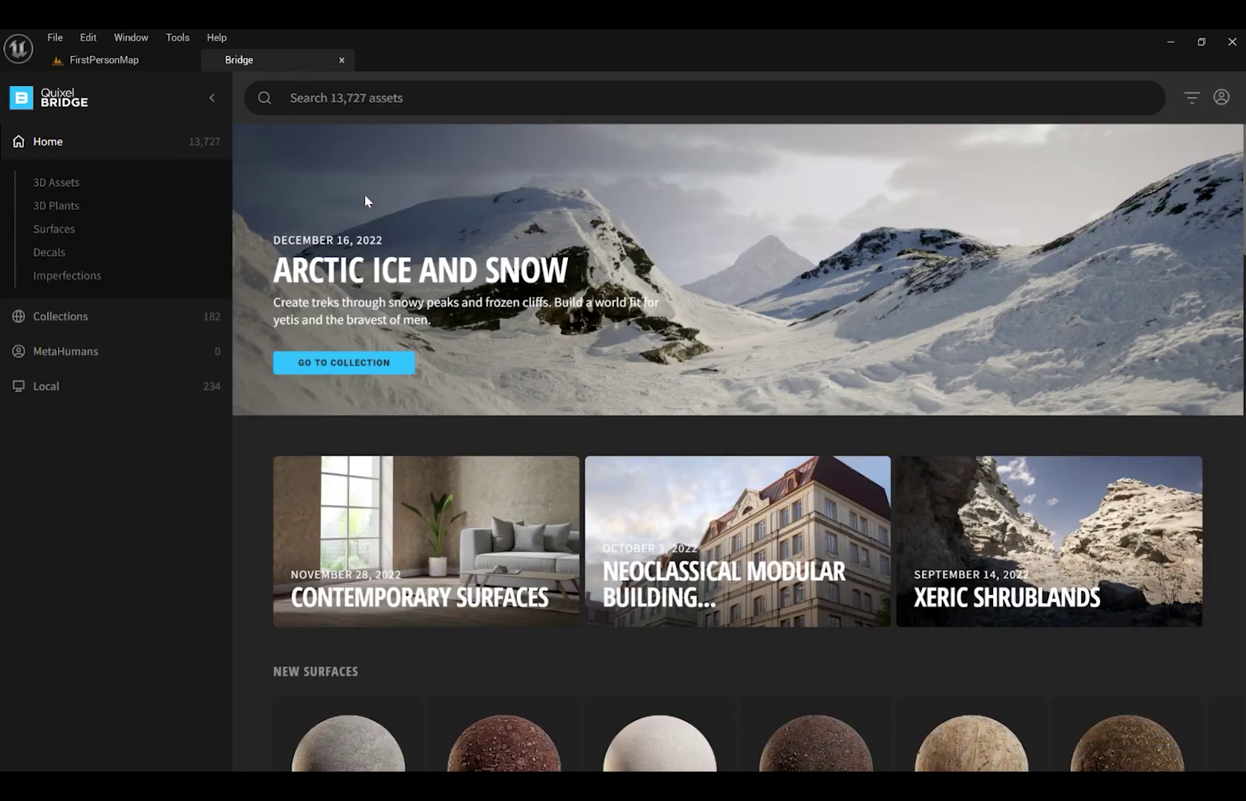
{"action": "scroll", "coordinate": [618, 323], "scroll_direction": "down", "scroll_amount": 7}
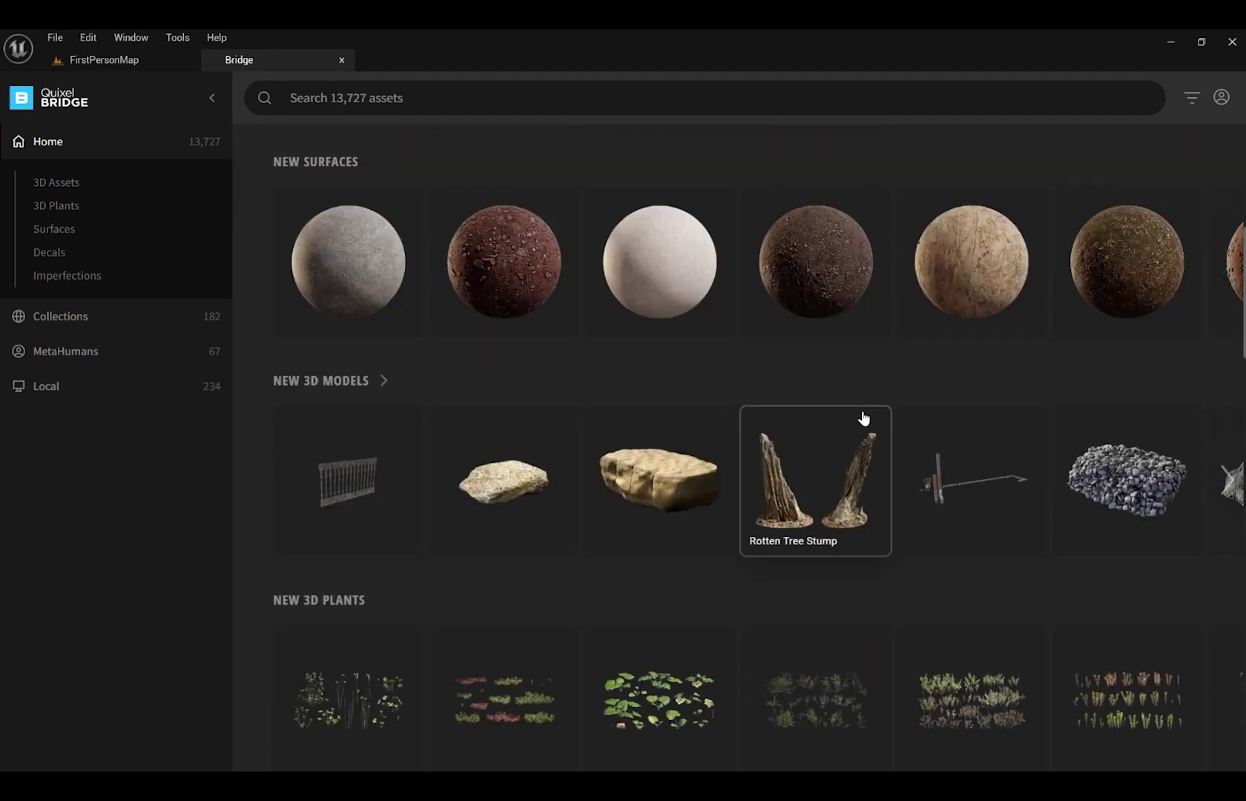
{"action": "scroll", "coordinate": [864, 417], "scroll_direction": "down", "scroll_amount": 1}
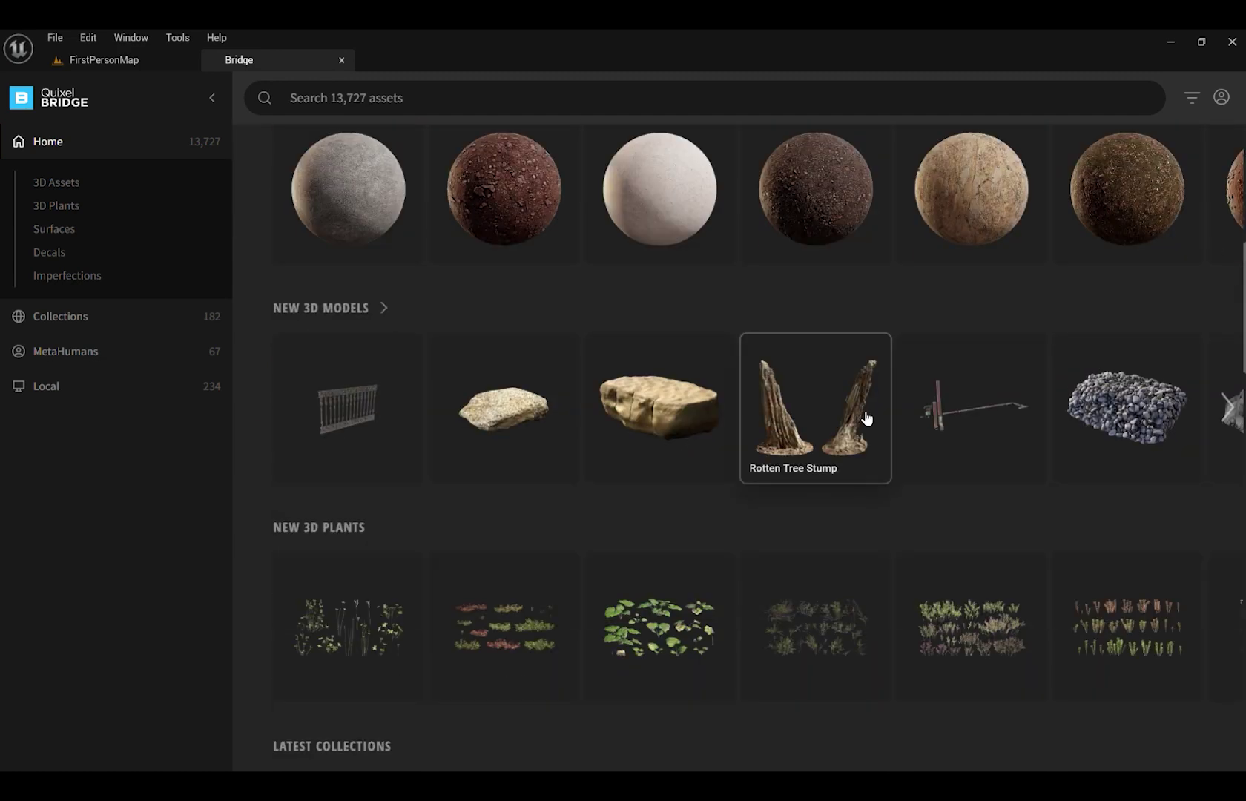
{"action": "left_click", "coordinate": [1226, 406]}
{"action": "scroll", "coordinate": [1088, 318], "scroll_direction": "up", "scroll_amount": 1}
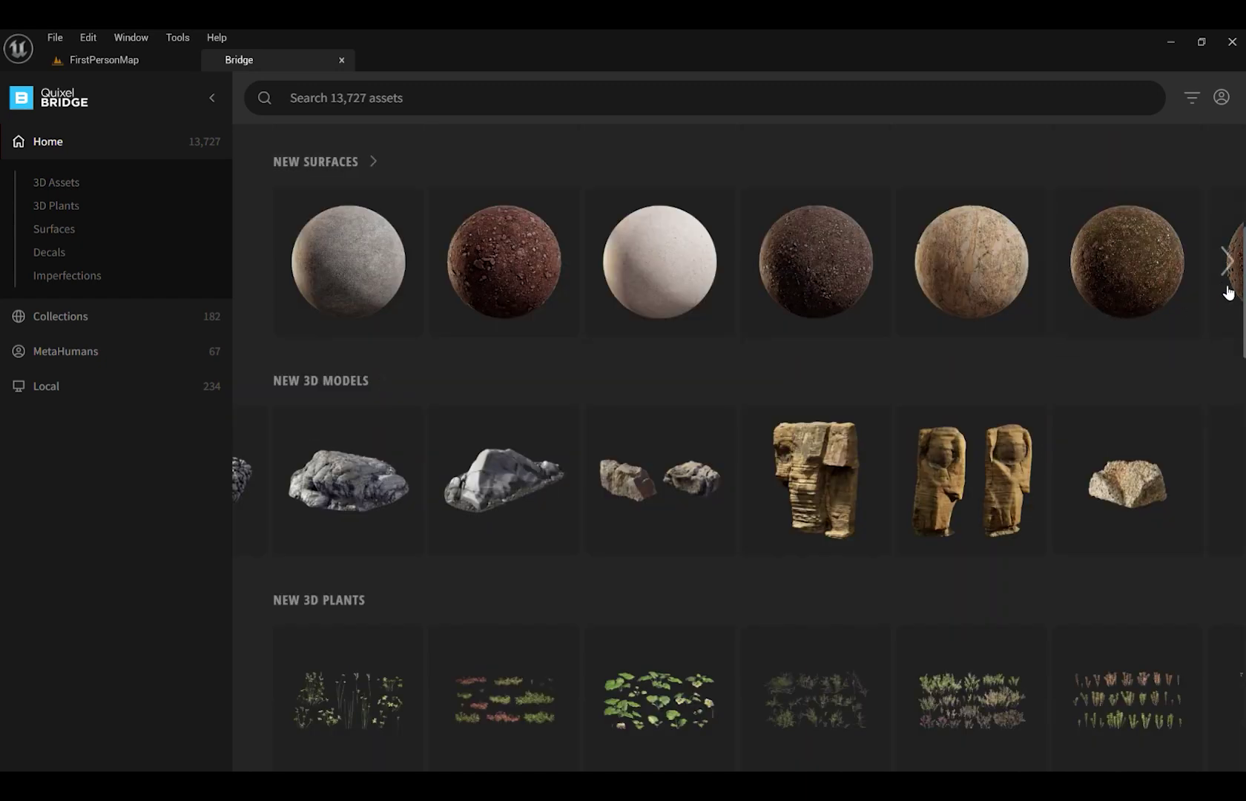
{"action": "left_click", "coordinate": [1228, 261]}
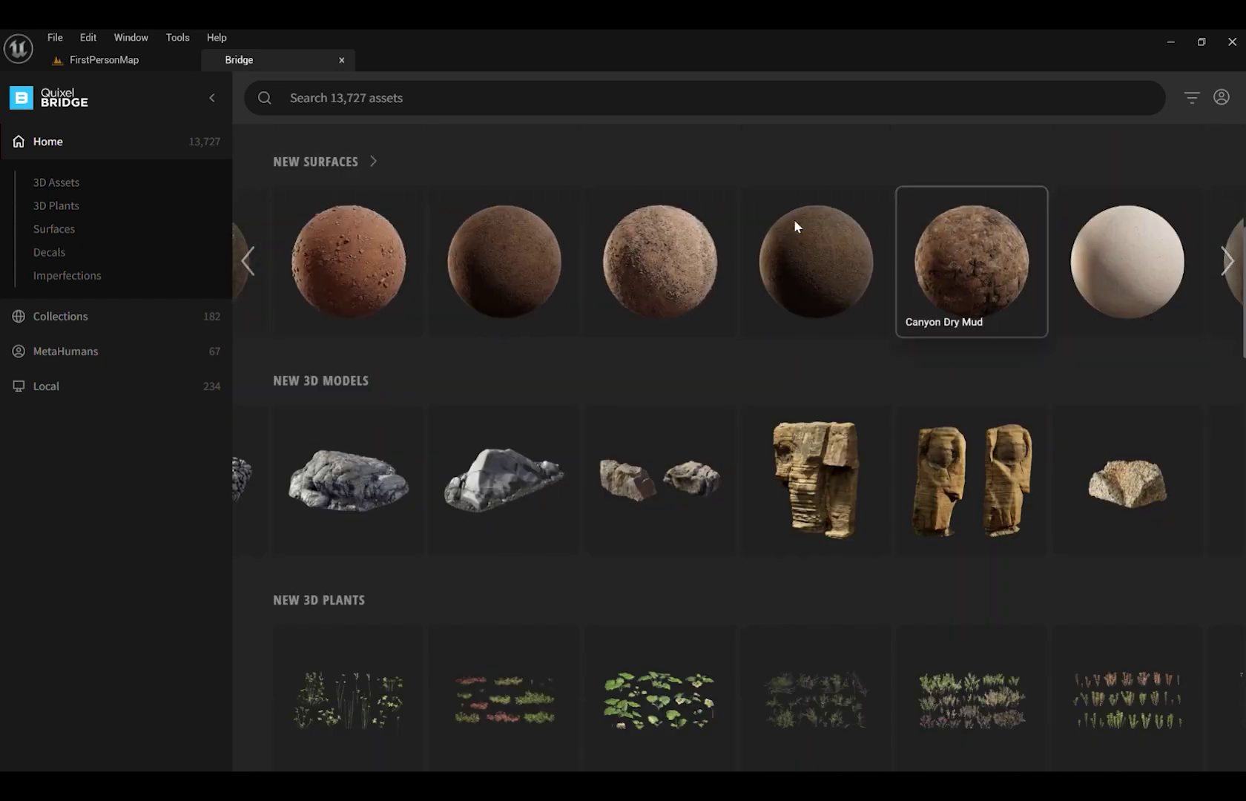
Search the asset library for Snow and select the 4x4m Trampled Snow surface.
{"action": "left_click", "coordinate": [591, 100]}
{"action": "type", "text": "Snow"}
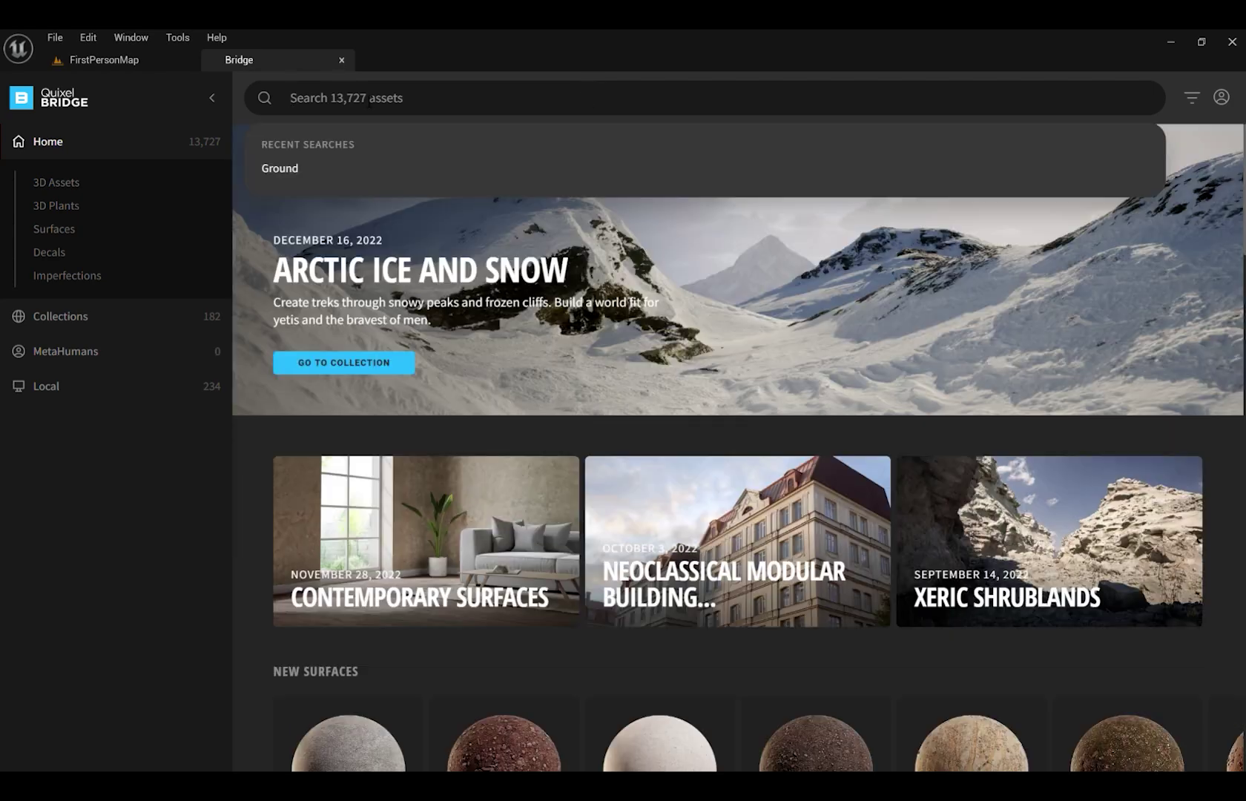
{"action": "key", "text": "Return"}
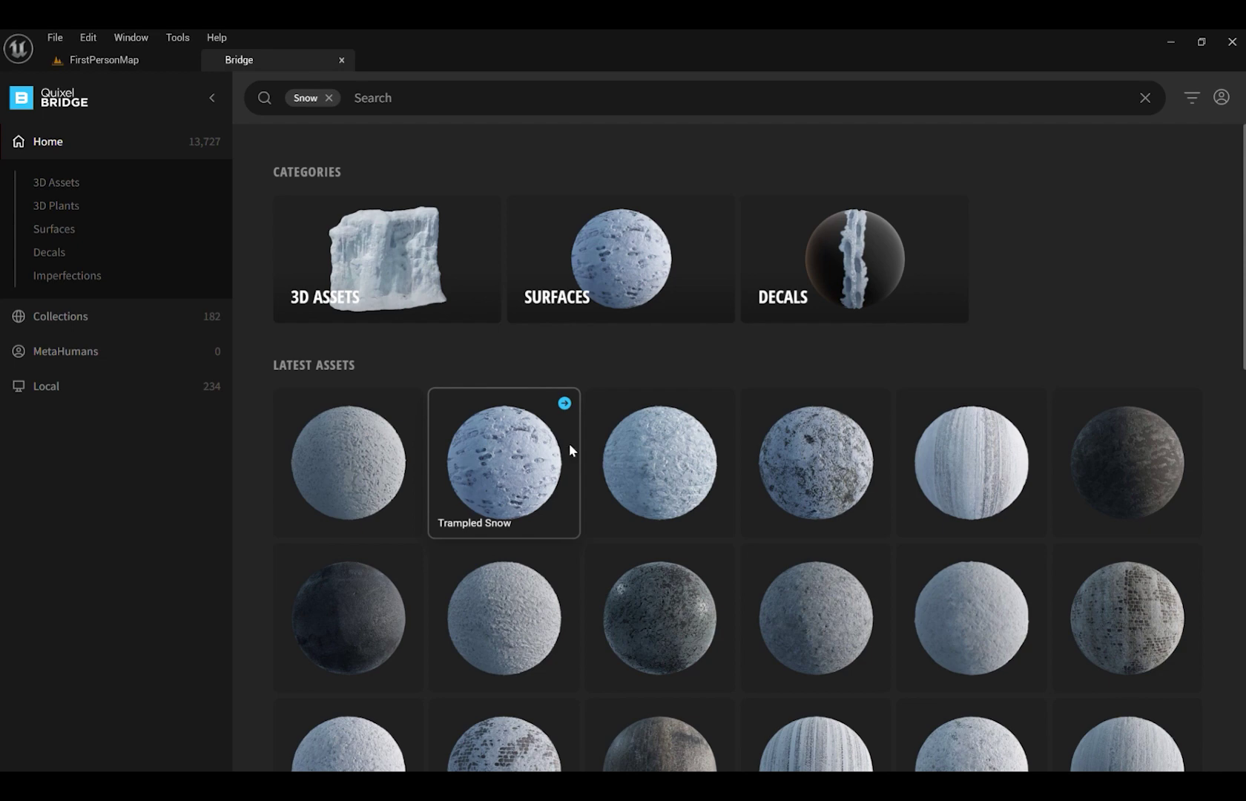
{"action": "left_click", "coordinate": [442, 396]}
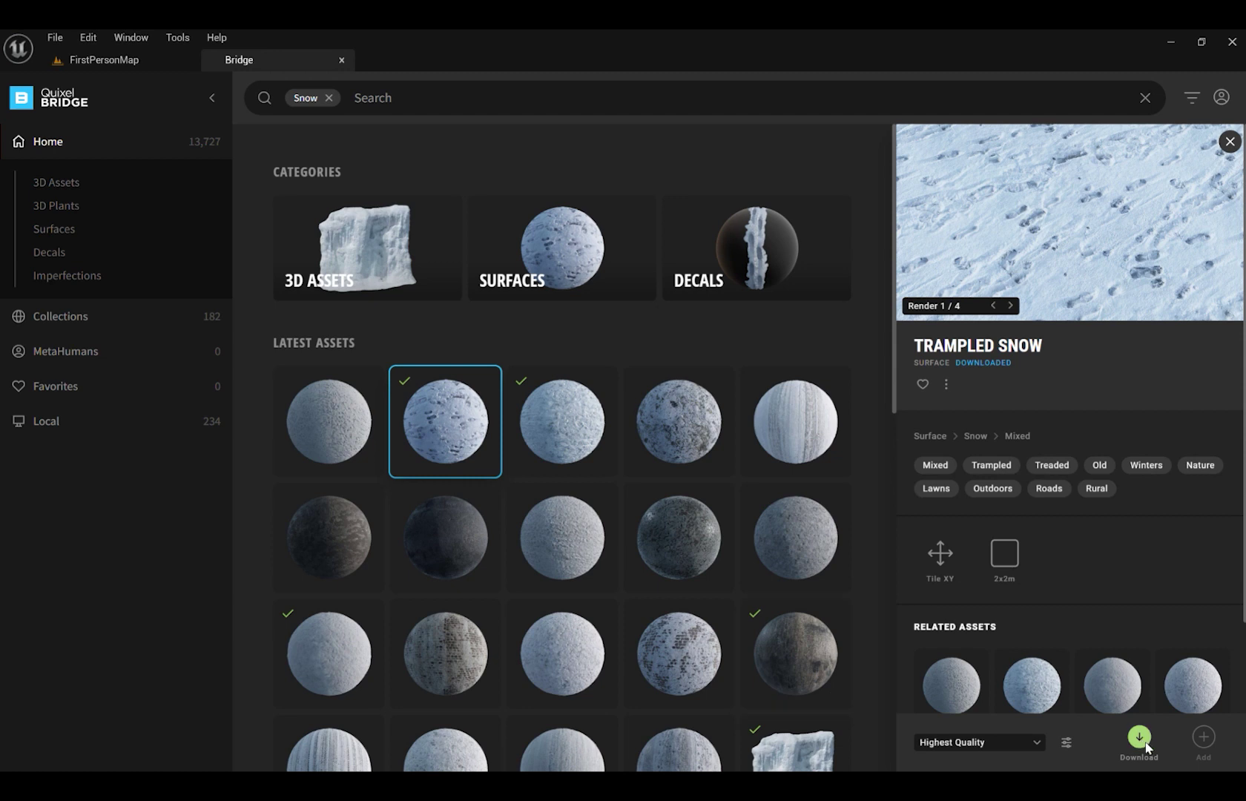
{"action": "left_click", "coordinate": [328, 652]}
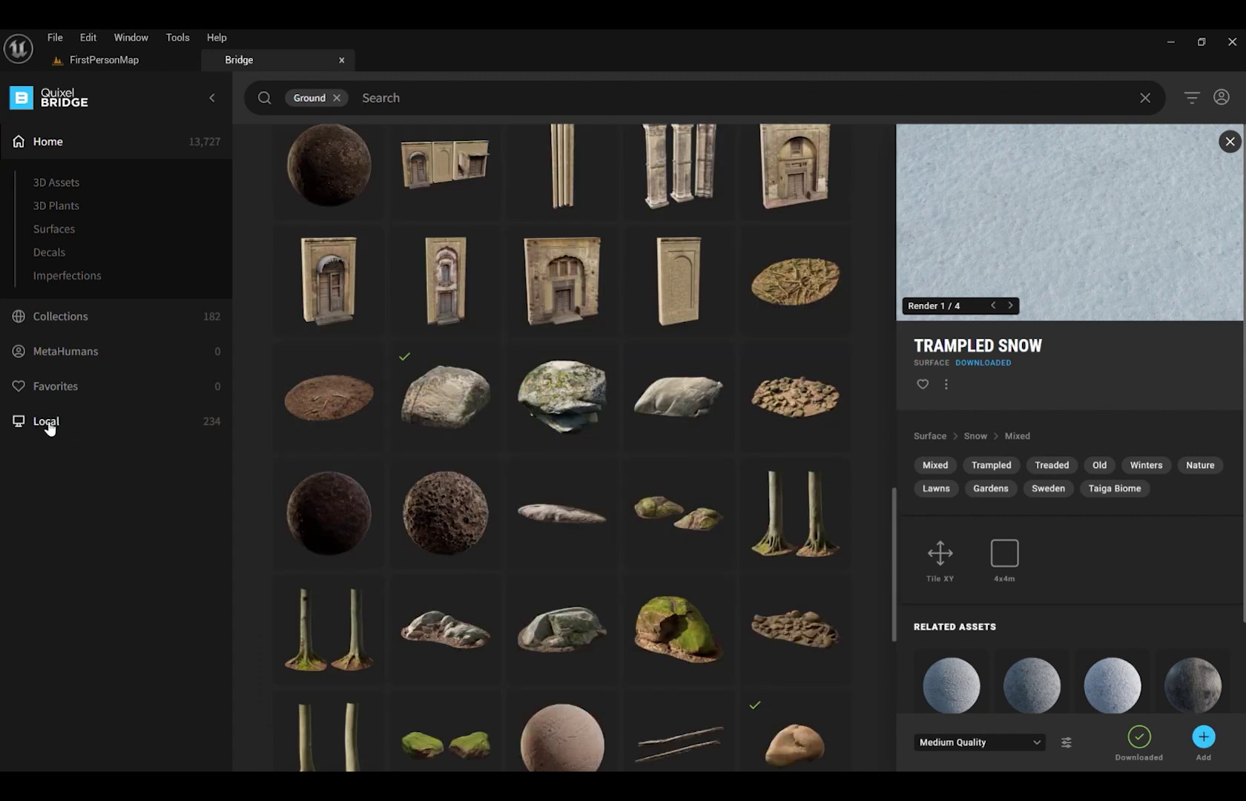
Look through the locally downloaded Megascans assets.
{"action": "left_click", "coordinate": [46, 423]}
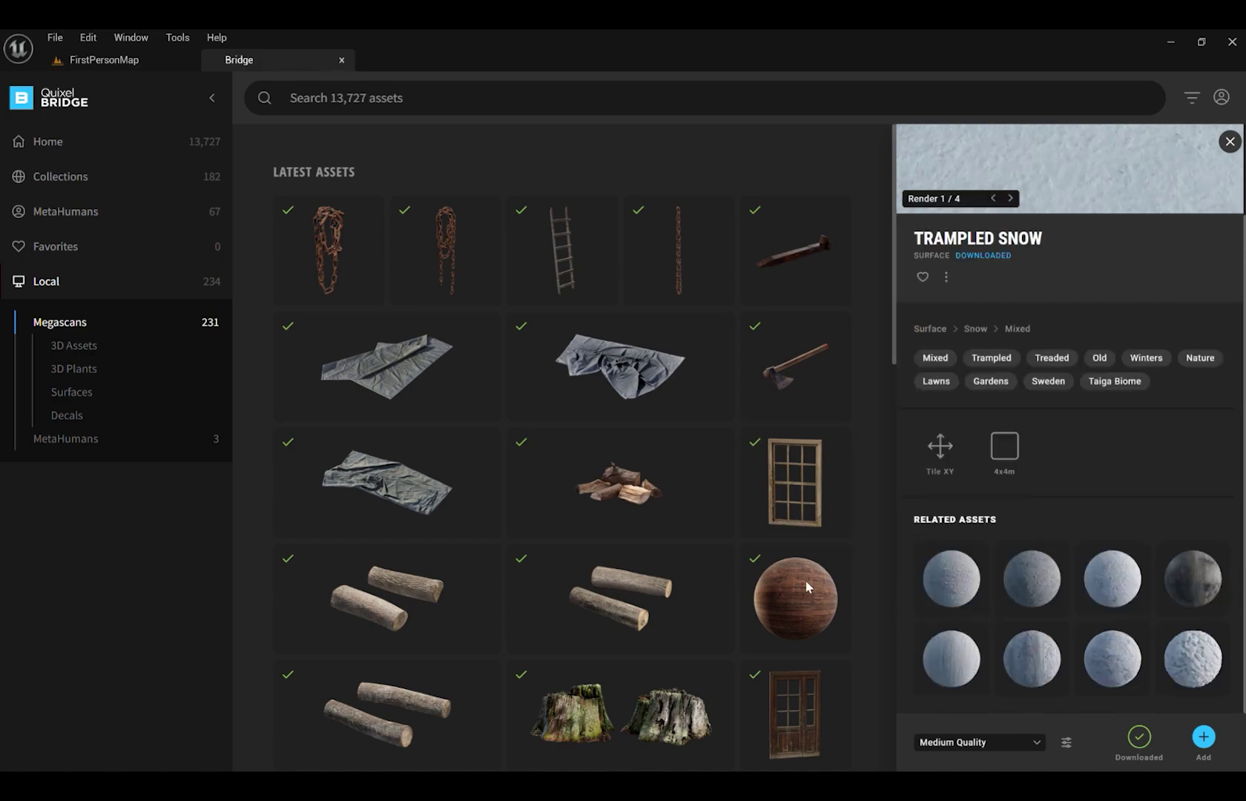
{"action": "scroll", "coordinate": [804, 579], "scroll_direction": "down", "scroll_amount": 12}
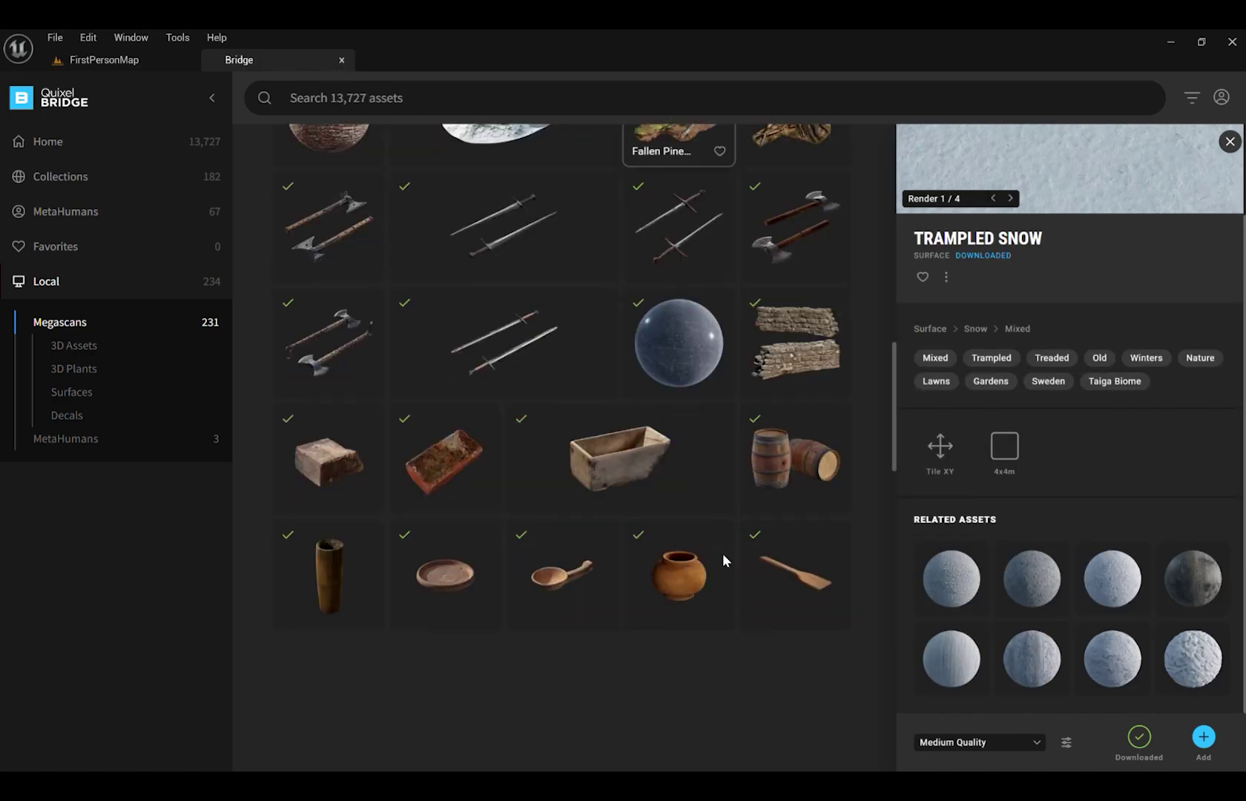
{"action": "scroll", "coordinate": [722, 553], "scroll_direction": "down", "scroll_amount": 10}
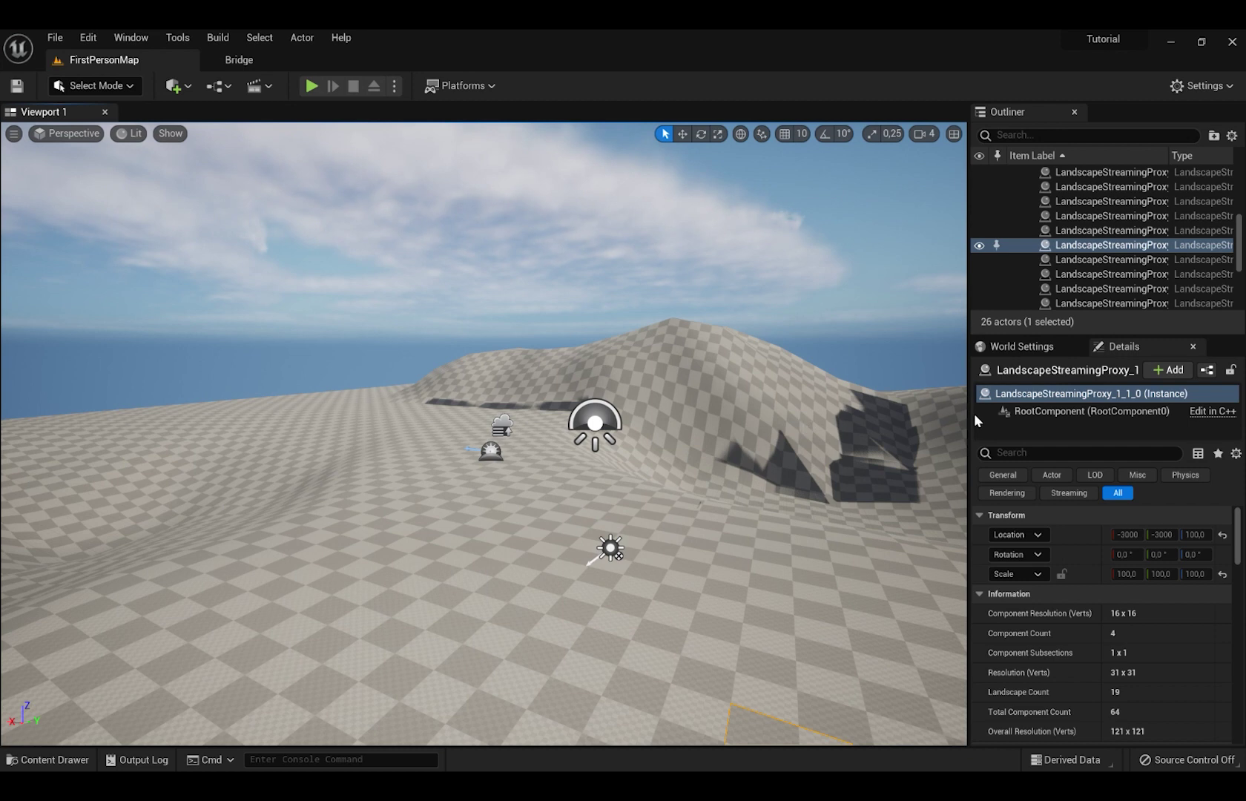
Create a material named Landscape and a folder named Landscape in the project's Content folder.
{"action": "key", "text": "ctrl+space"}
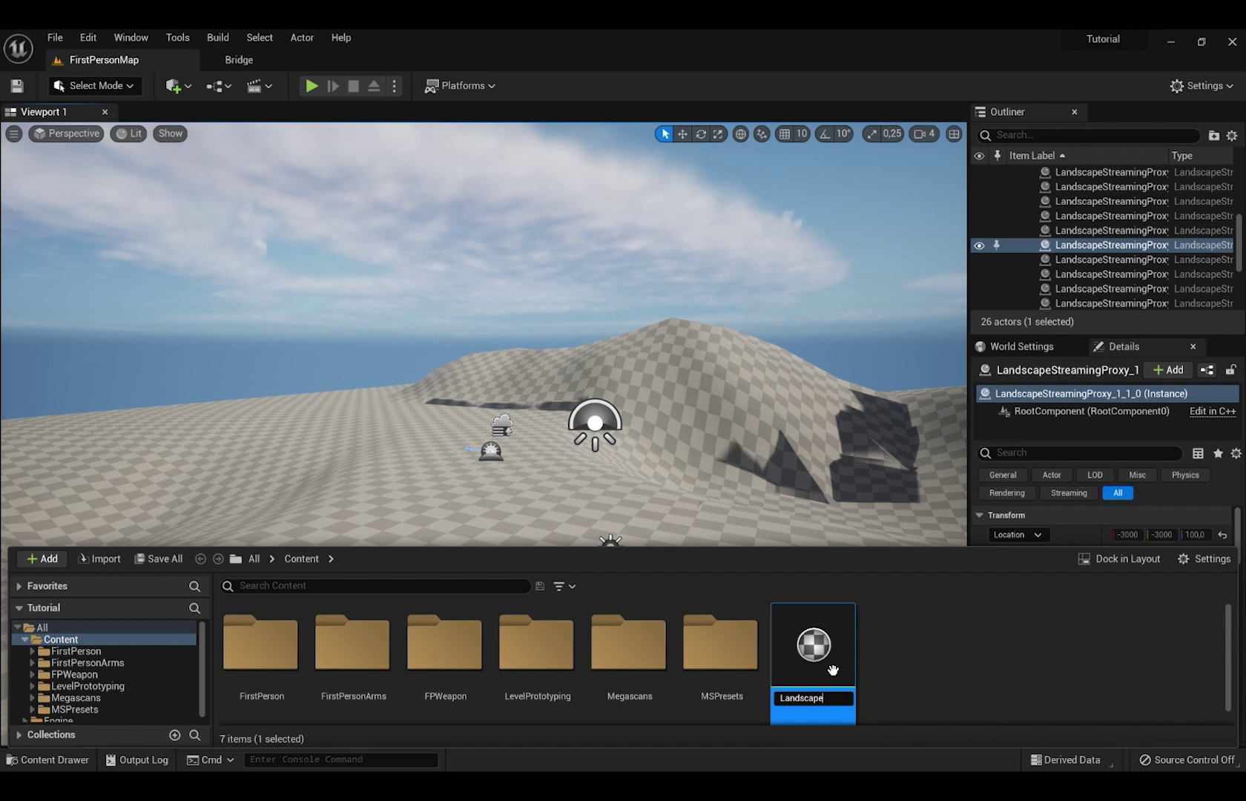
{"action": "key", "text": "Return"}
{"action": "left_click", "coordinate": [885, 652]}
{"action": "left_click", "coordinate": [954, 229]}
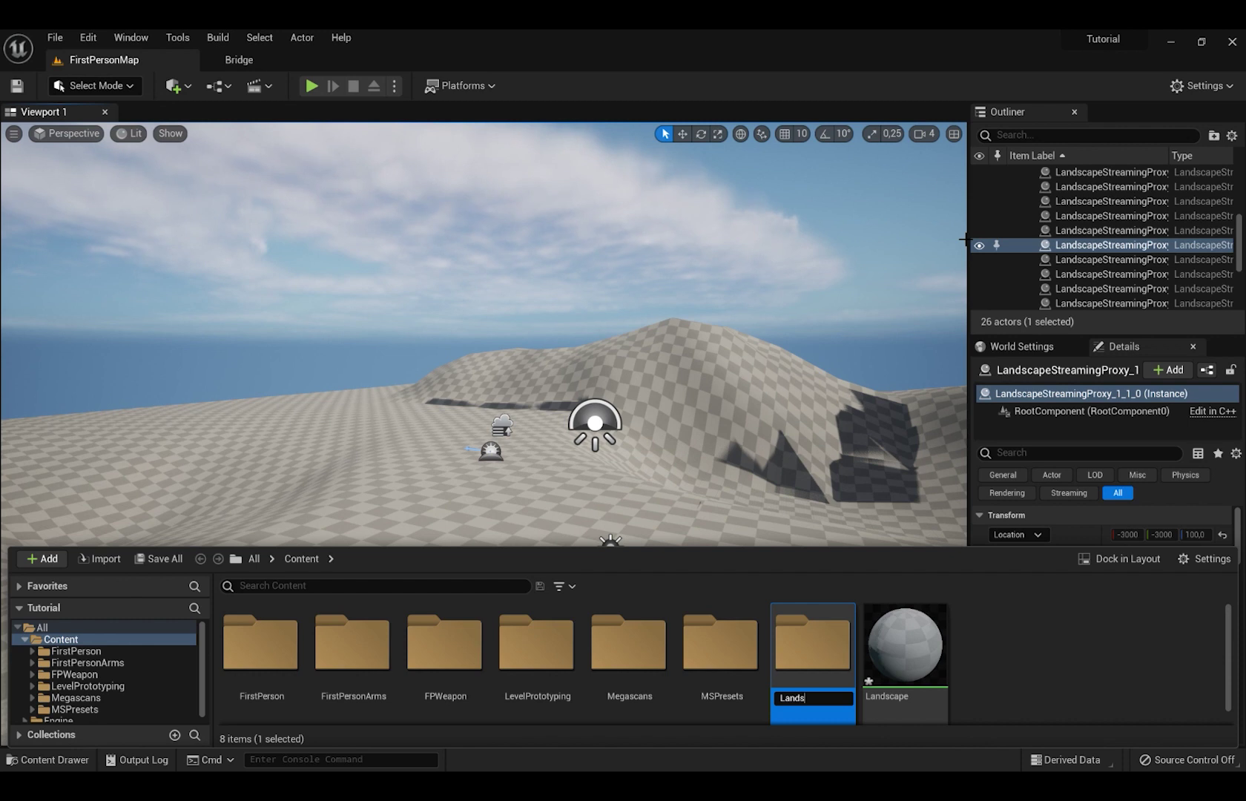
{"action": "type", "text": "Landscape"}
{"action": "key", "text": "Return"}
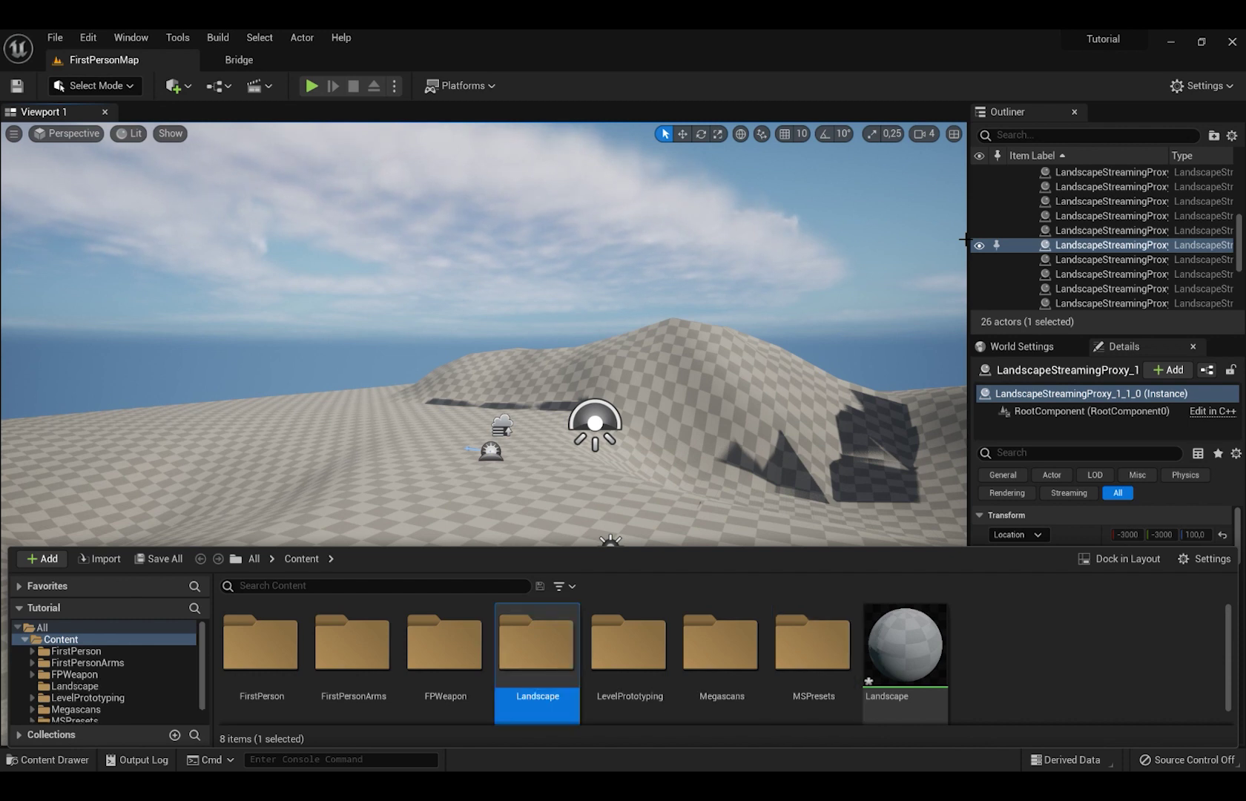
Move the Landscape material into the Landscape folder and open it for editing.
{"action": "left_click", "coordinate": [917, 708]}
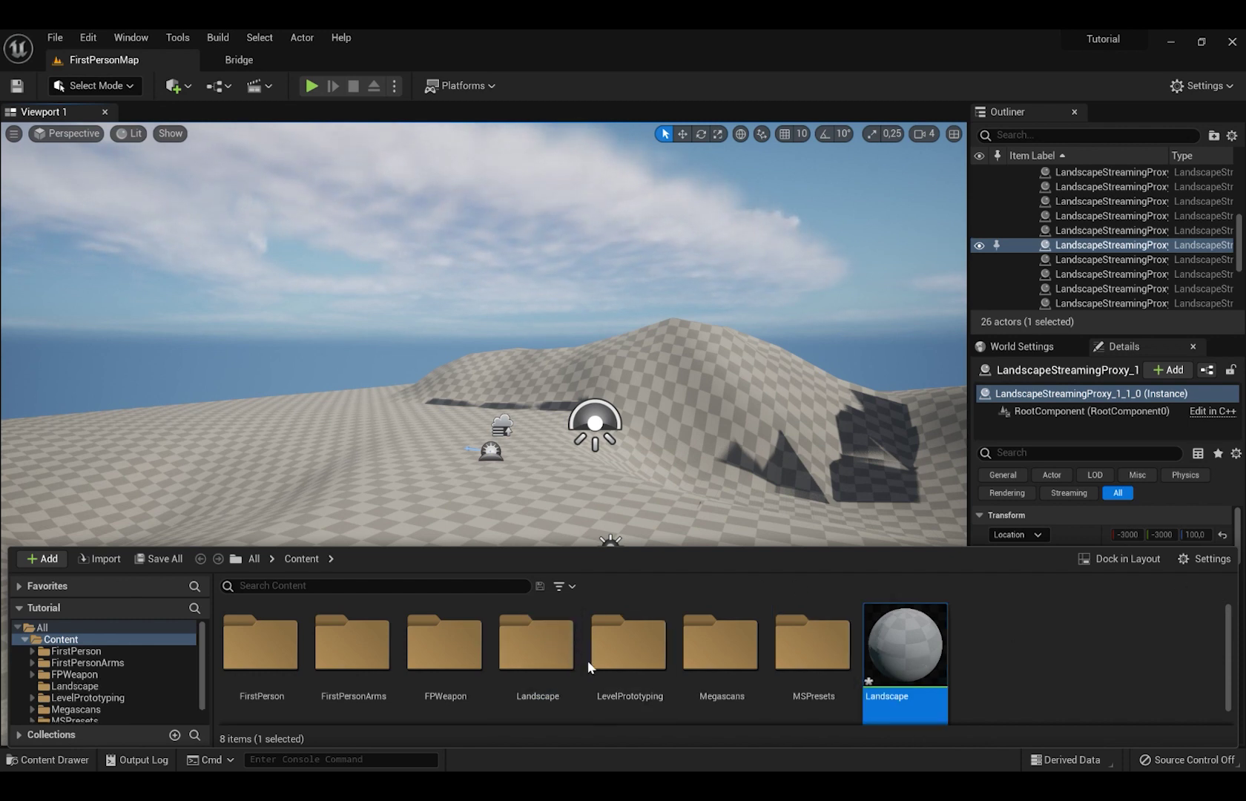
{"action": "double_click", "coordinate": [563, 655]}
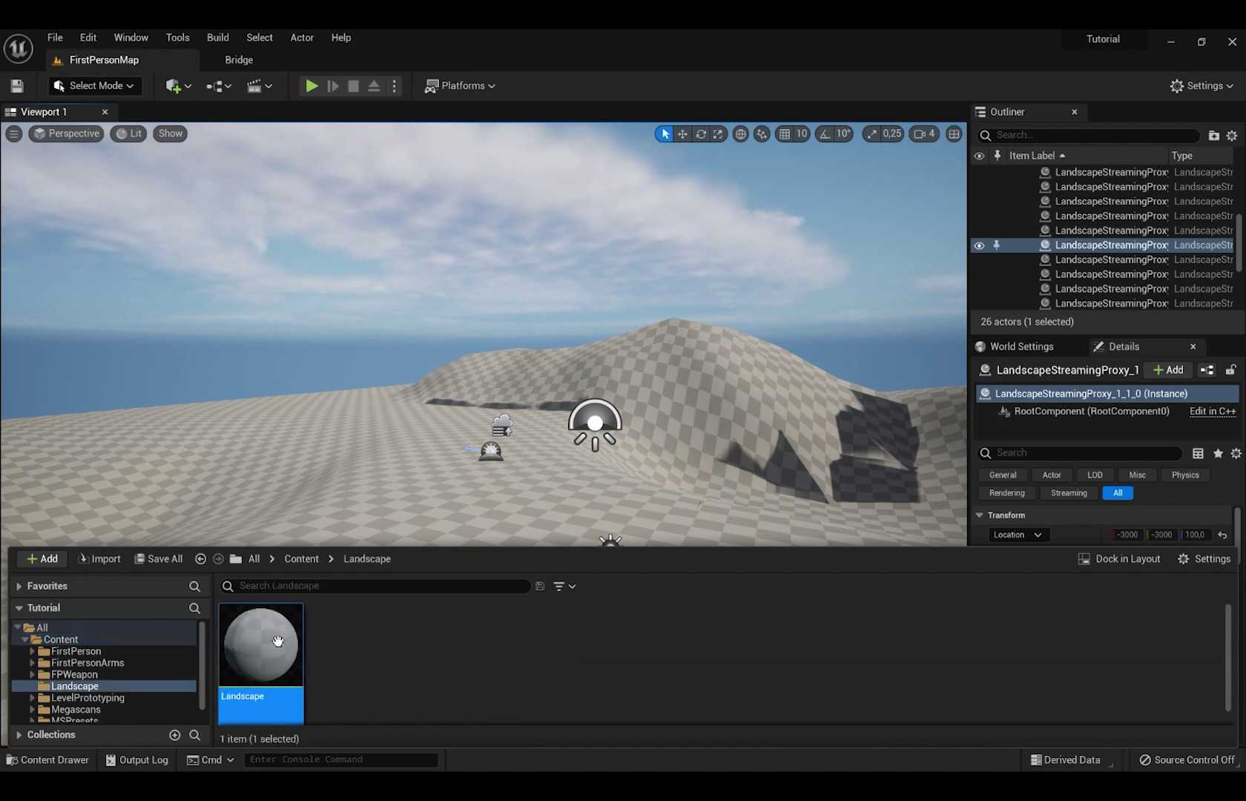
{"action": "double_click", "coordinate": [278, 640]}
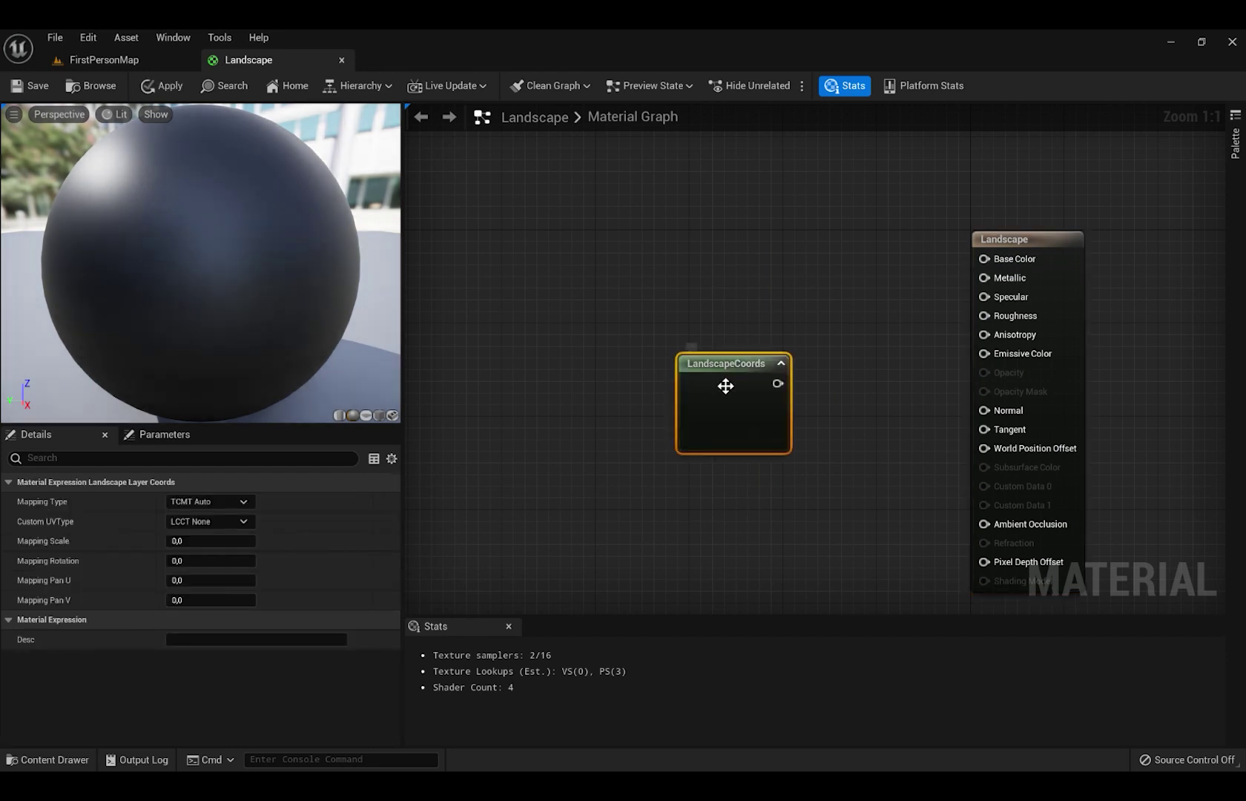
Add a LandscapeCoords node and multiply it by a scalar parameter named Size with default value 1.
{"action": "left_click_drag", "start_coordinate": [726, 386], "coordinate": [627, 258]}
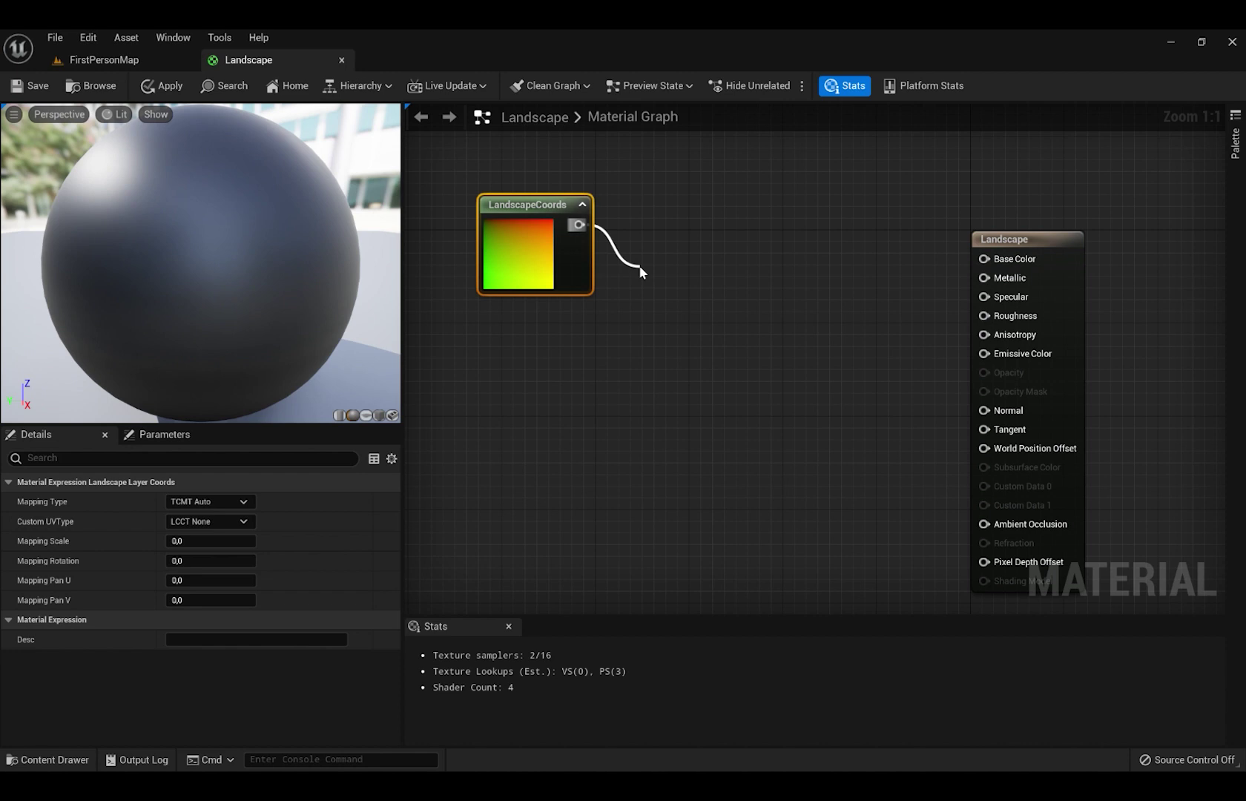
{"action": "left_click_drag", "start_coordinate": [639, 264], "coordinate": [639, 264]}
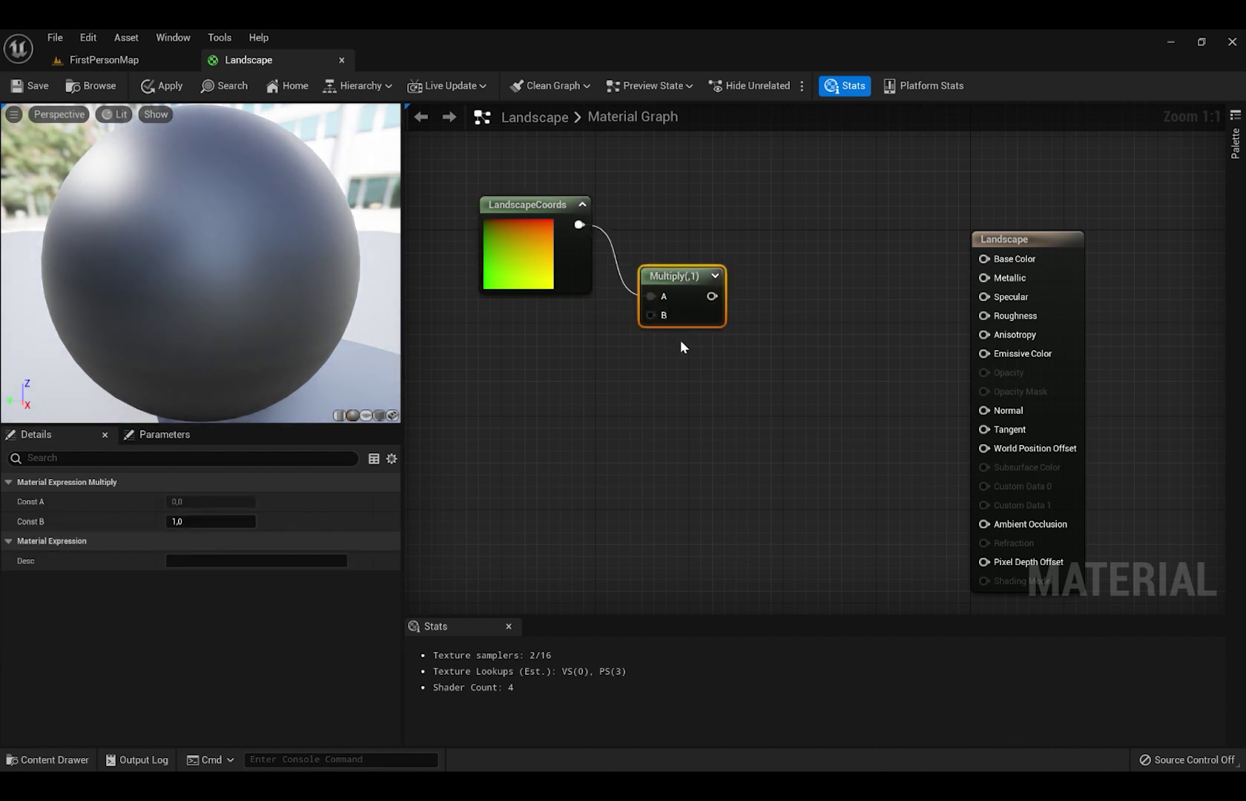
{"action": "left_click", "coordinate": [718, 405]}
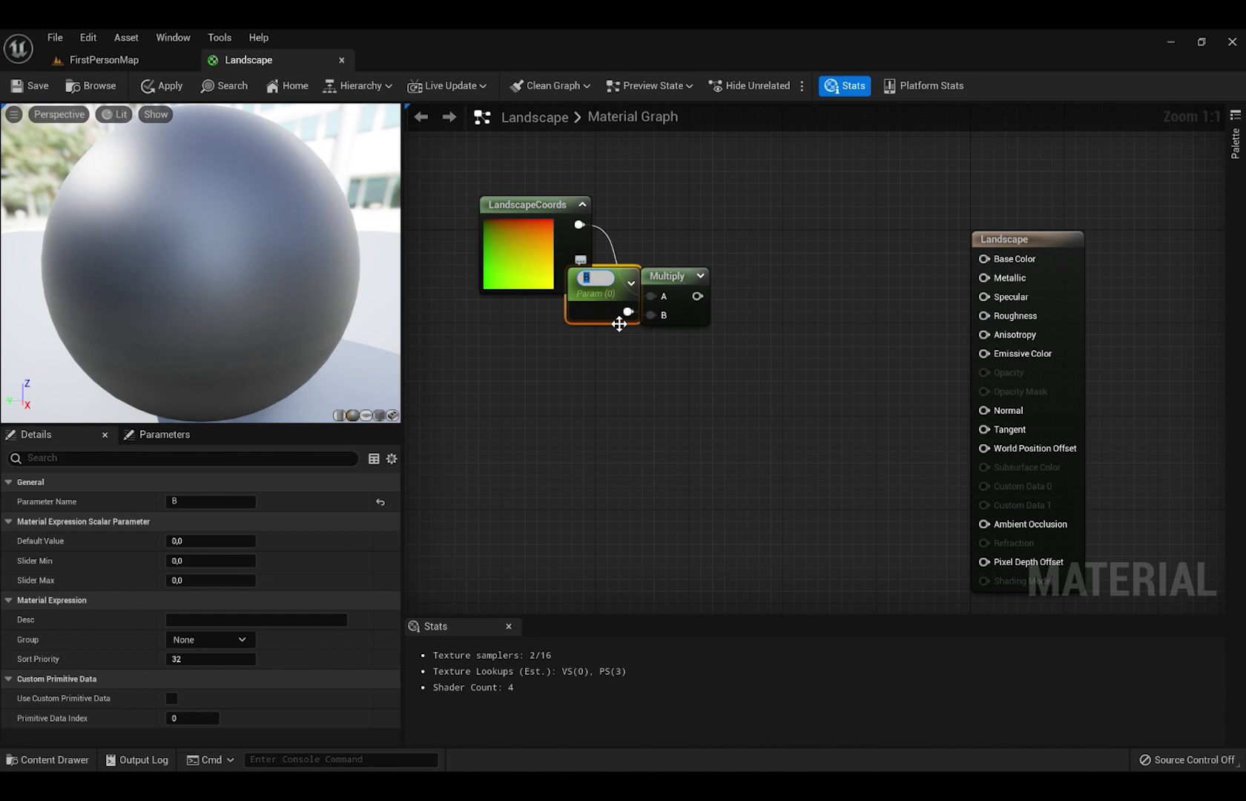
{"action": "key", "text": "Return"}
{"action": "left_click_drag", "start_coordinate": [619, 324], "coordinate": [545, 400]}
{"action": "type", "text": "1"}
{"action": "key", "text": "Return"}
{"action": "right_click_drag", "start_coordinate": [652, 504], "coordinate": [566, 497]}
Place the three Trampled Snow textures (D, N and ORDp) from Megascans Surfaces in the material graph.
{"action": "key", "text": "ctrl+space"}
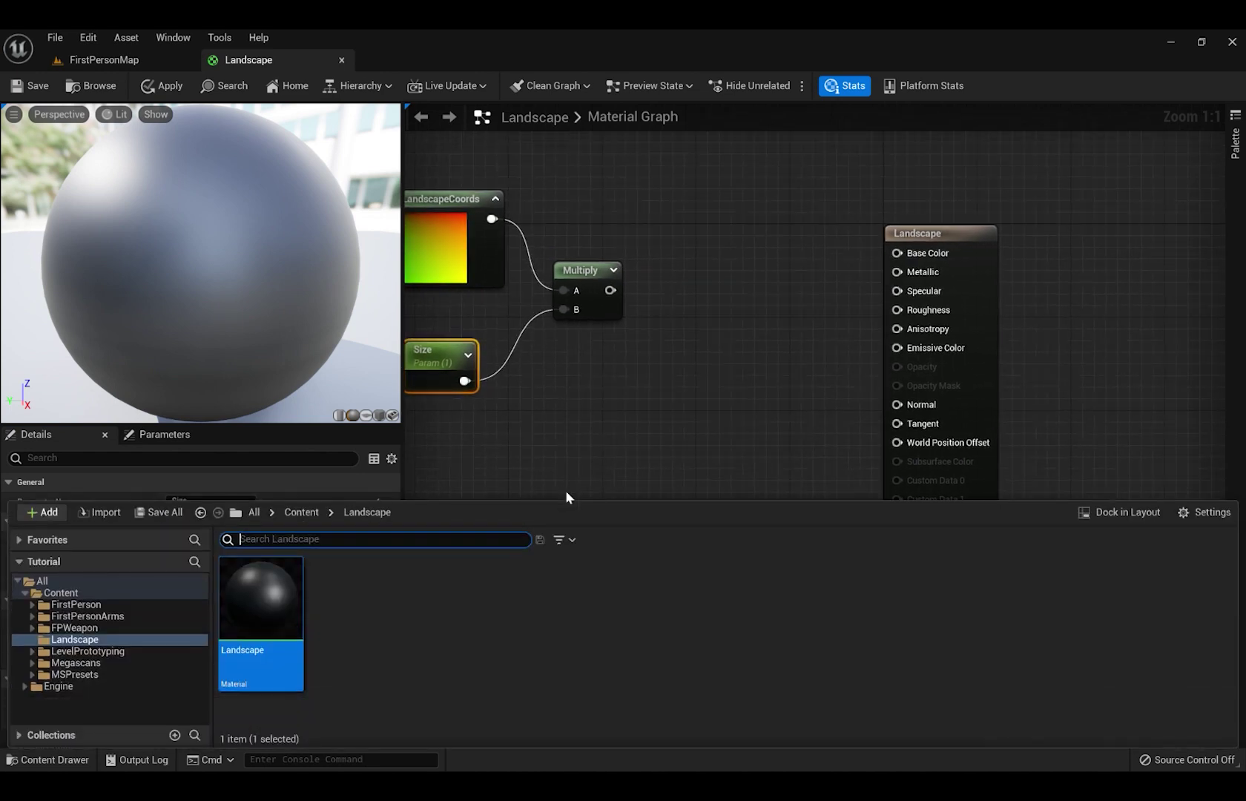
{"action": "left_click", "coordinate": [104, 662]}
{"action": "double_click", "coordinate": [290, 644]}
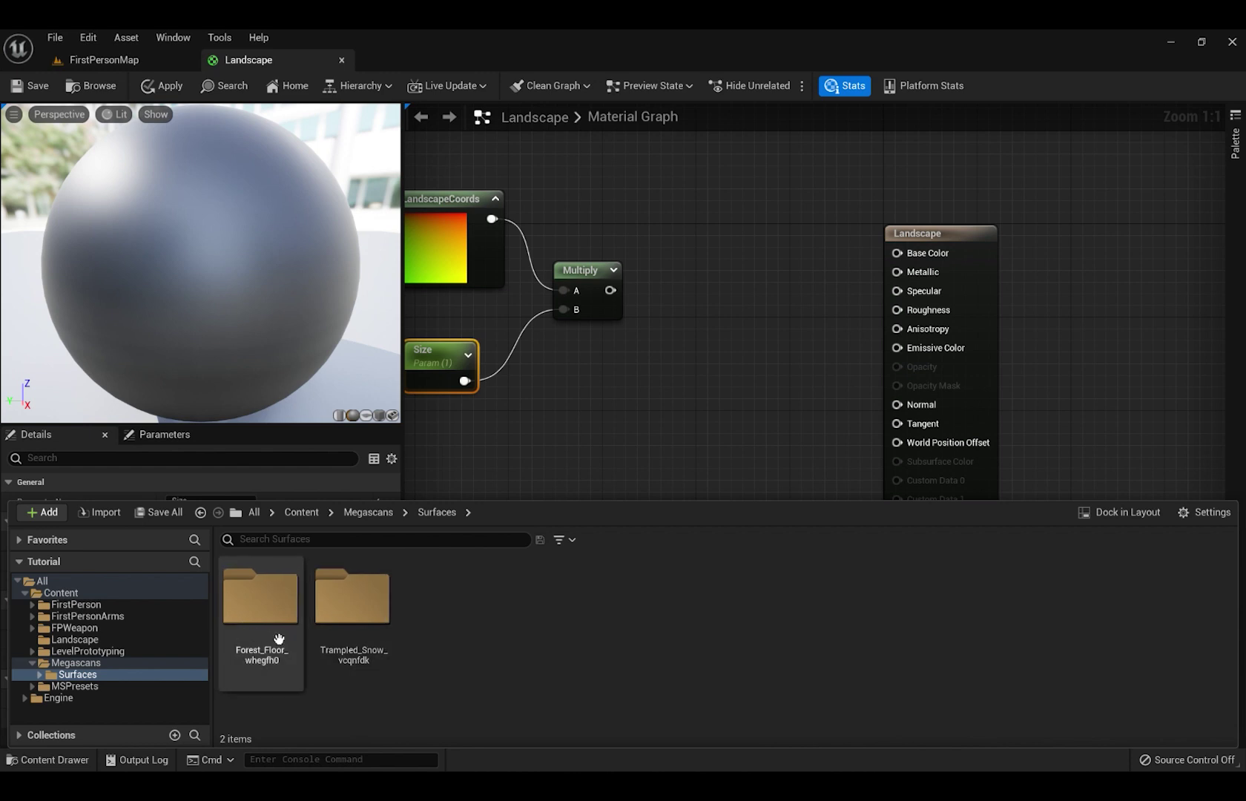
{"action": "double_click", "coordinate": [355, 643]}
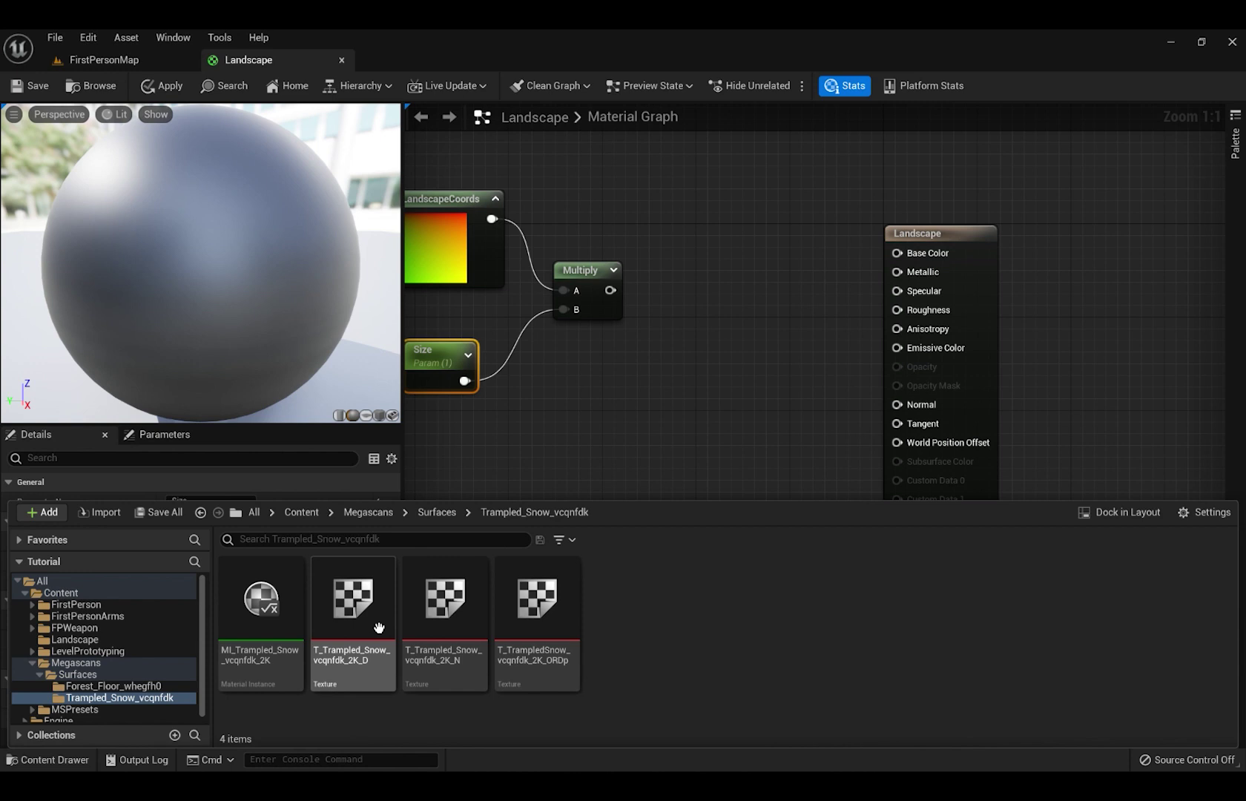
{"action": "left_click", "coordinate": [379, 628]}
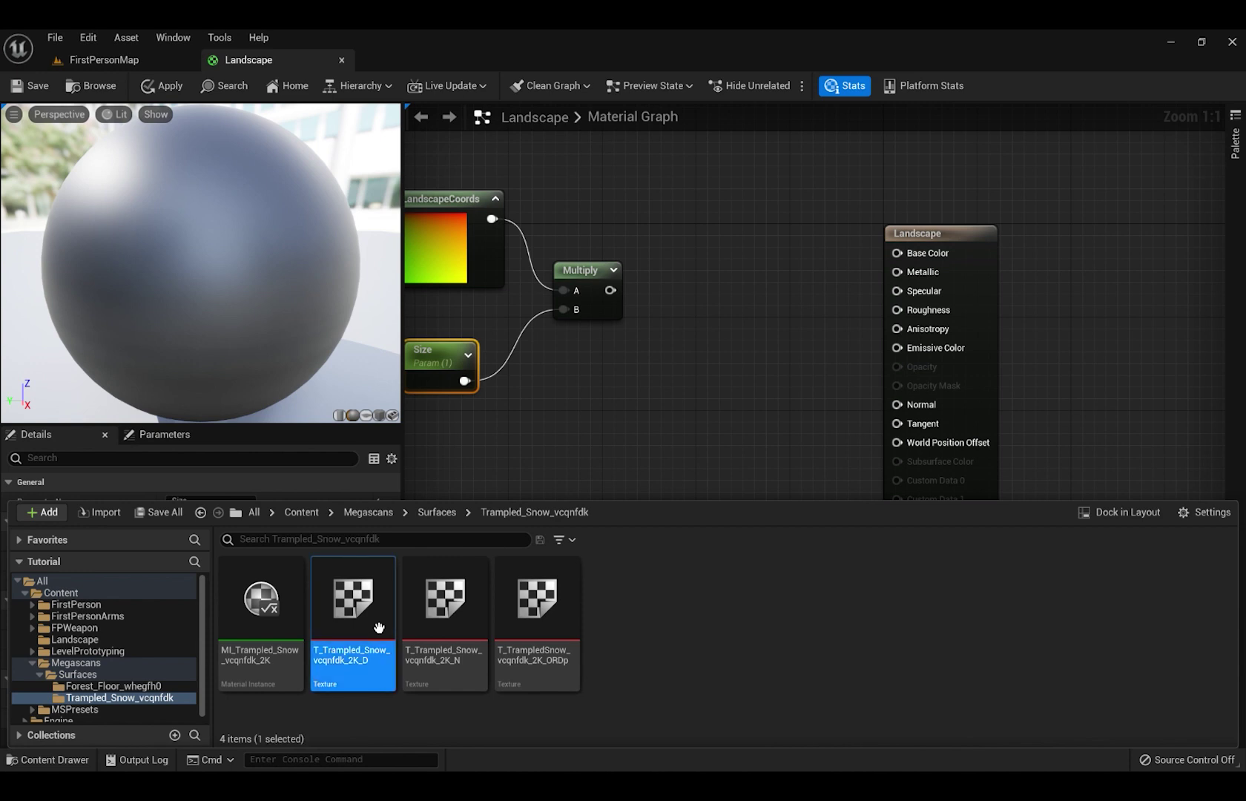
{"action": "left_click", "coordinate": [568, 628], "text": "shift"}
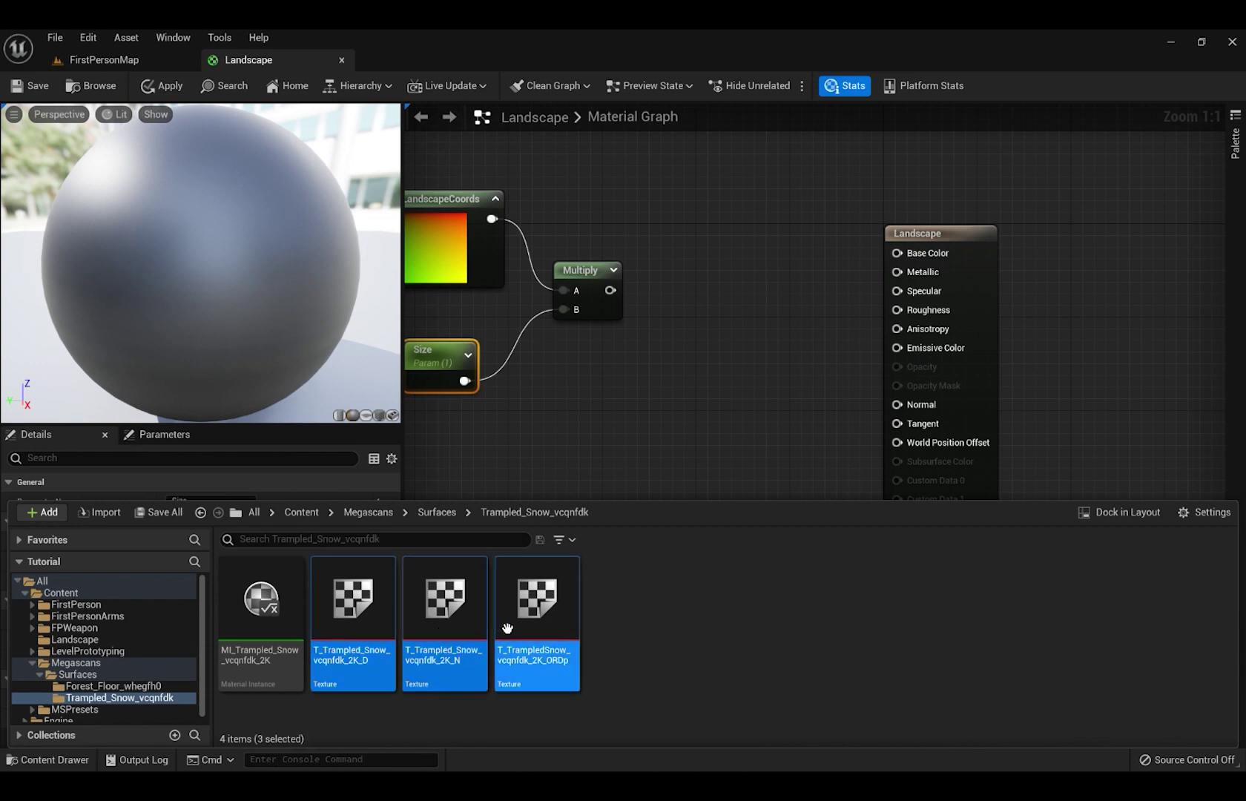
{"action": "left_click_drag", "start_coordinate": [507, 628], "coordinate": [670, 208]}
Connect the Multiply output to the UVs of the three snow texture samples and arrange the samples in a column.
{"action": "left_click_drag", "start_coordinate": [636, 252], "coordinate": [675, 564]}
{"action": "left_click_drag", "start_coordinate": [734, 375], "coordinate": [758, 364]}
{"action": "left_click_drag", "start_coordinate": [736, 562], "coordinate": [761, 522]}
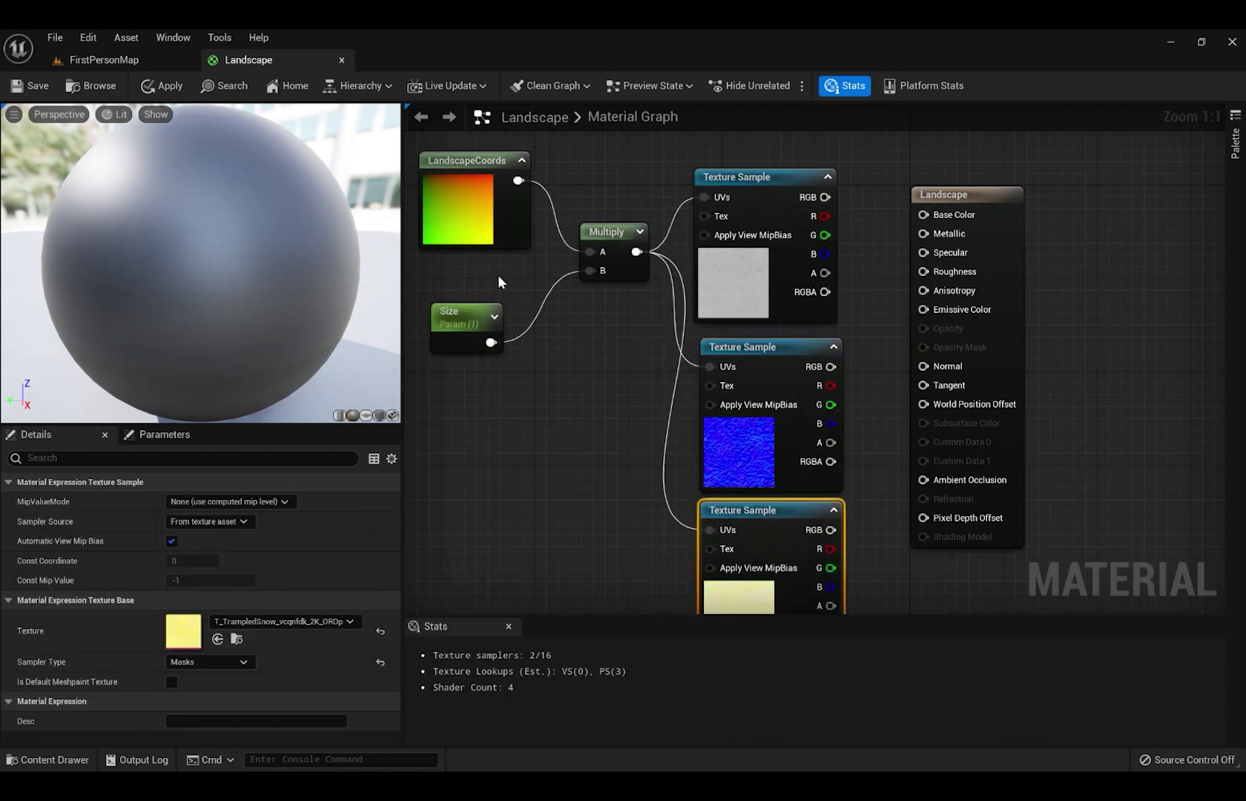
Duplicate the LandscapeCoords, Size and Multiply nodes below the snow texture samples.
{"action": "right_click_drag", "start_coordinate": [437, 135], "coordinate": [476, 208]}
{"action": "left_click_drag", "start_coordinate": [476, 208], "coordinate": [652, 449]}
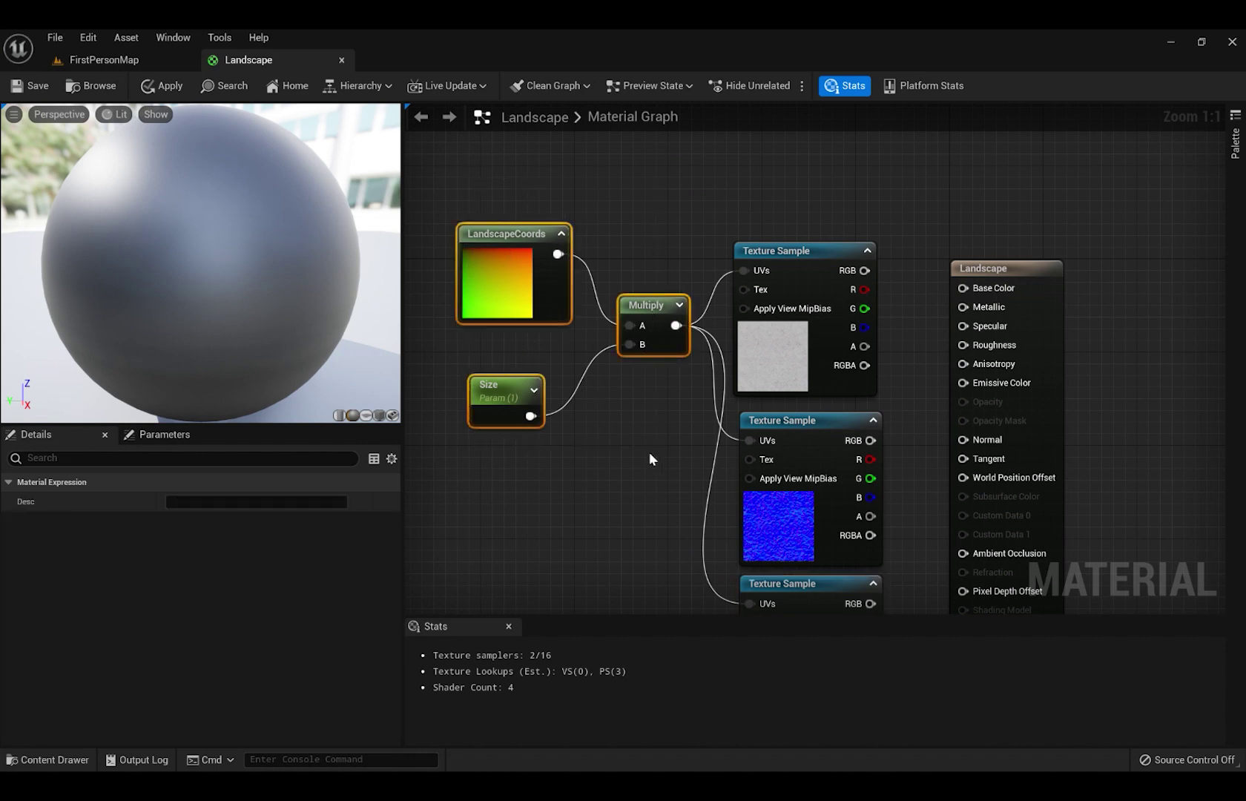
{"action": "right_click_drag", "start_coordinate": [588, 504], "coordinate": [657, 148]}
{"action": "scroll", "coordinate": [653, 145], "scroll_direction": "down", "scroll_amount": 2}
{"action": "key", "text": "ctrl+v"}
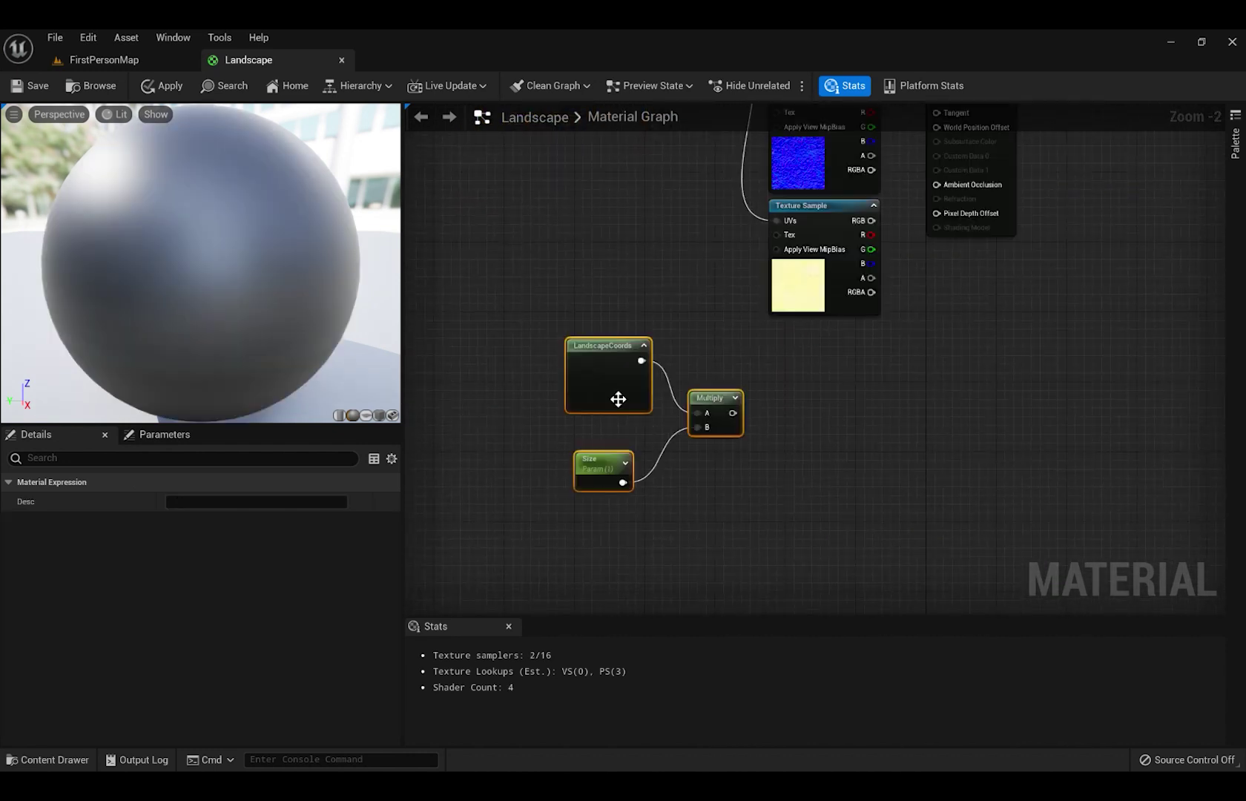
Place the three Forest Floor textures (D, N and ORDp) from Megascans Surfaces in the material graph.
{"action": "key", "text": "ctrl+space"}
{"action": "left_click", "coordinate": [119, 685]}
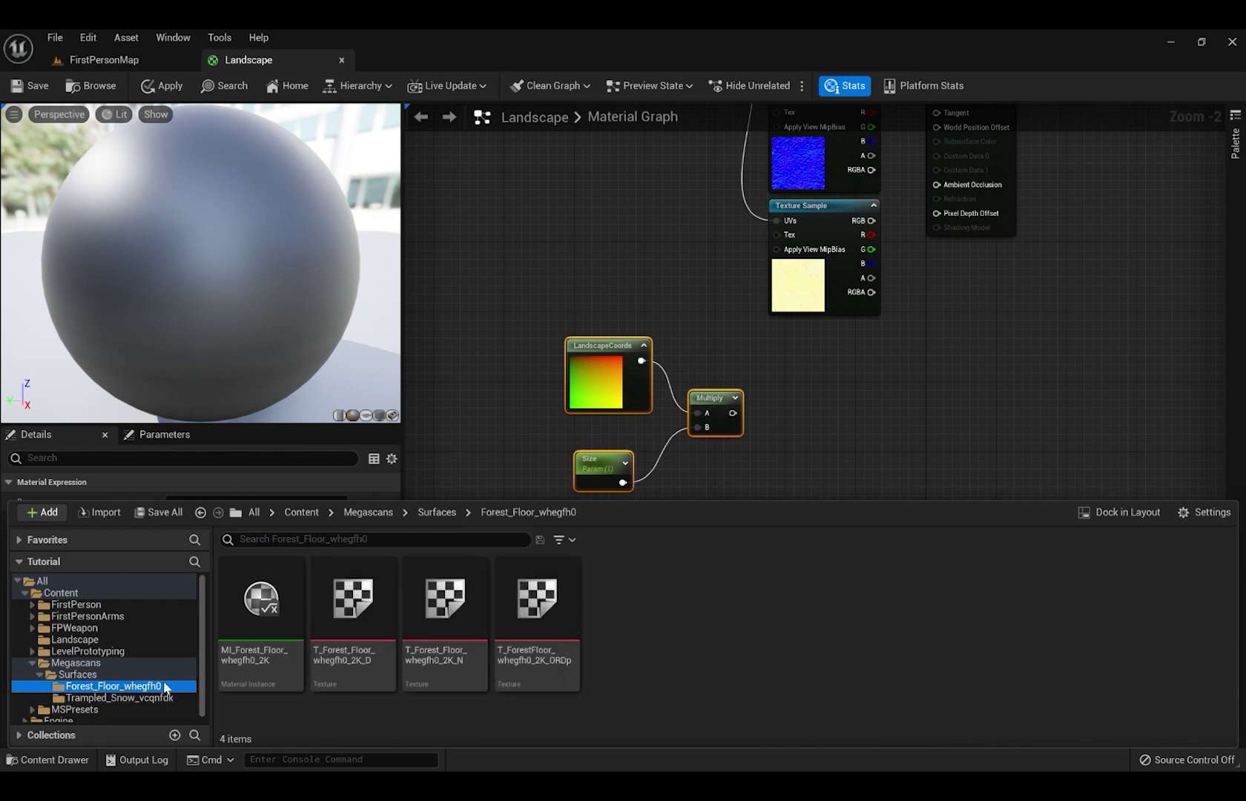
{"action": "left_click", "coordinate": [365, 619]}
{"action": "left_click", "coordinate": [537, 619], "text": "shift"}
{"action": "left_click_drag", "start_coordinate": [375, 617], "coordinate": [901, 460]}
Arrange the forest floor texture samples in a column and connect the lower Multiply output to their UVs.
{"action": "right_click_drag", "start_coordinate": [963, 456], "coordinate": [942, 364]}
{"action": "left_click_drag", "start_coordinate": [819, 431], "coordinate": [795, 610]}
{"action": "left_click_drag", "start_coordinate": [814, 373], "coordinate": [795, 487]}
{"action": "right_click_drag", "start_coordinate": [711, 290], "coordinate": [725, 387]}
{"action": "left_click_drag", "start_coordinate": [725, 378], "coordinate": [797, 536]}
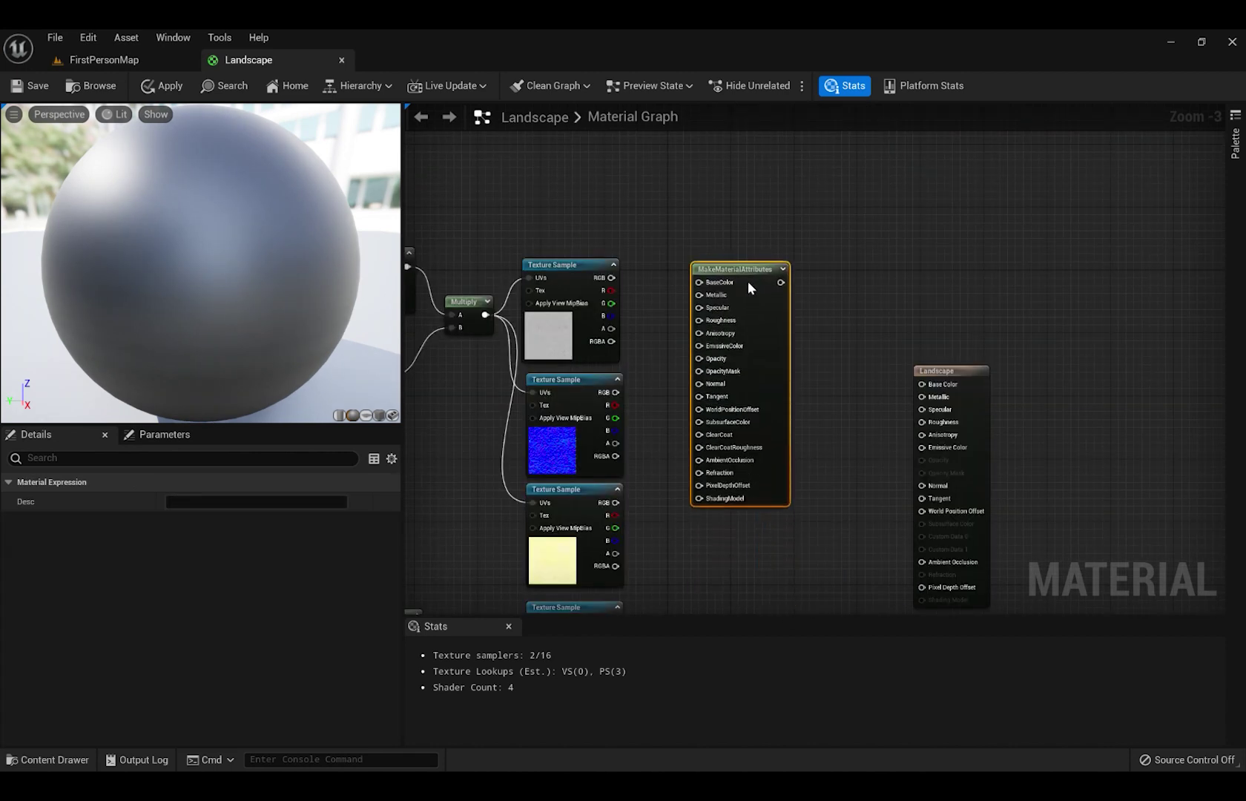
Duplicate MakeMaterialAttributes beside the forest floor samples, connecting the D texture to BaseColor and the N texture to Normal.
{"action": "right_click_drag", "start_coordinate": [772, 481], "coordinate": [768, 278]}
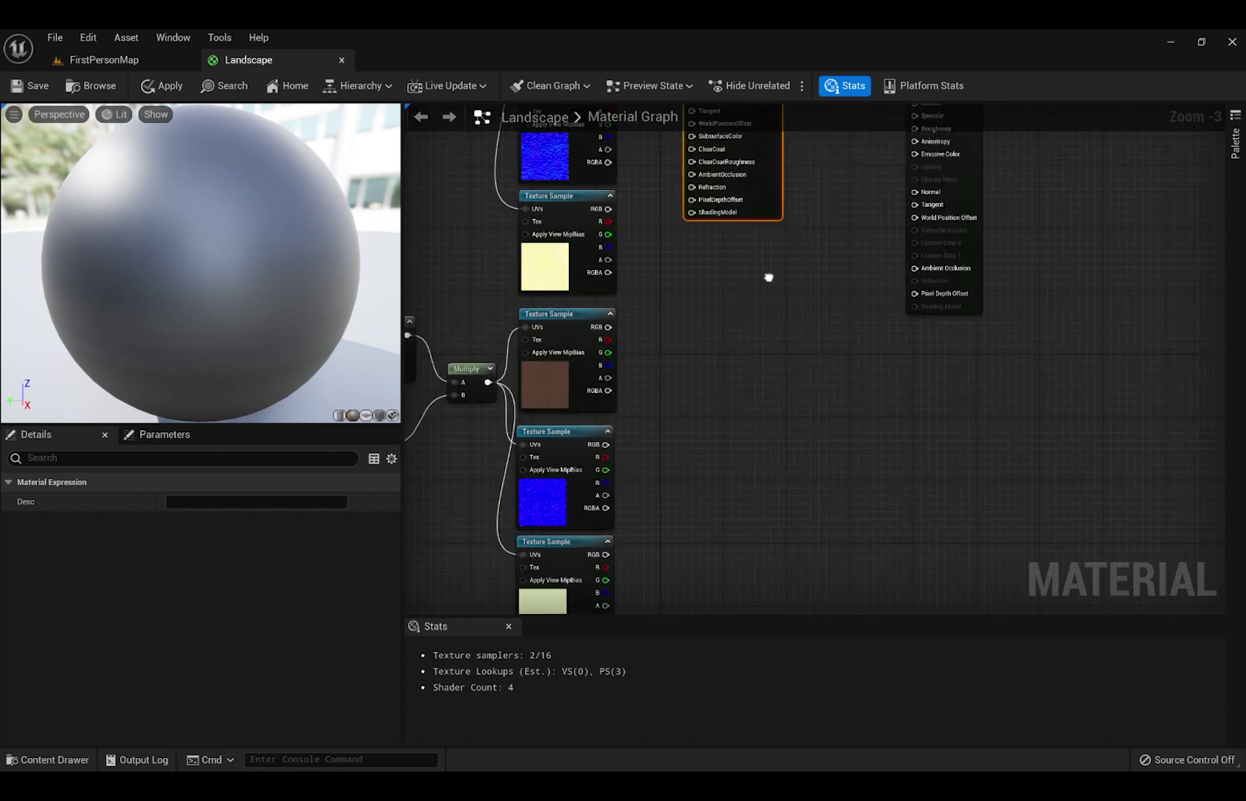
{"action": "key", "text": "ctrl+v"}
{"action": "left_click_drag", "start_coordinate": [699, 357], "coordinate": [607, 278]}
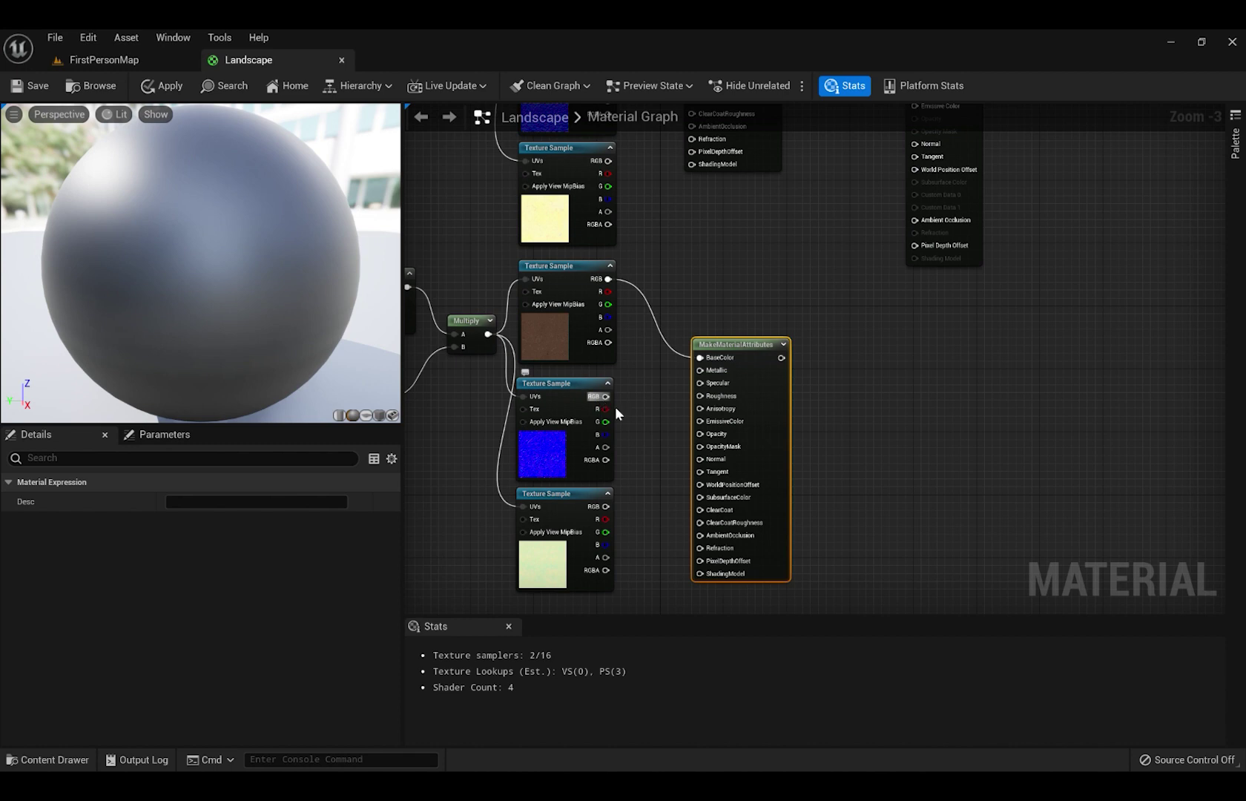
{"action": "left_click_drag", "start_coordinate": [605, 396], "coordinate": [700, 459]}
For both the forest floor and snow, connect the ORDp texture's R output to AmbientOcclusion and G output to Roughness.
{"action": "left_click_drag", "start_coordinate": [605, 519], "coordinate": [631, 517]}
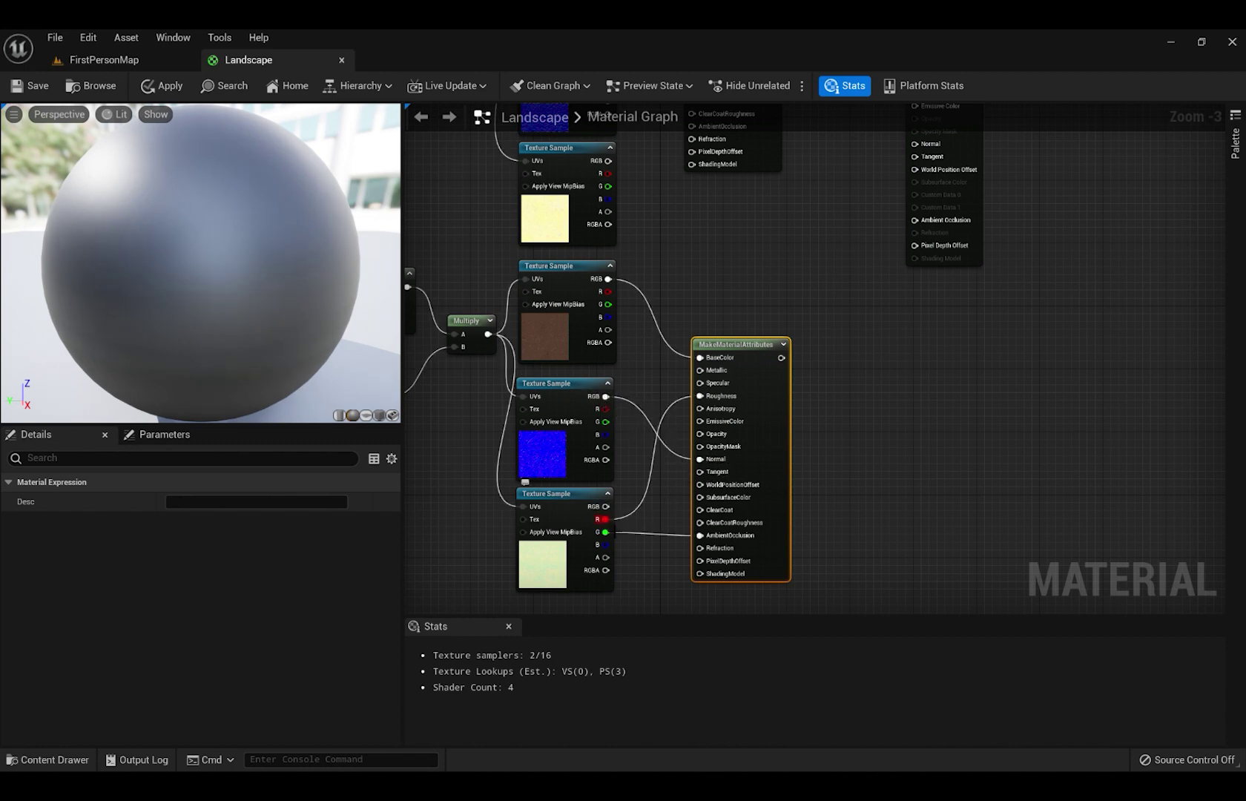
{"action": "left_click_drag", "start_coordinate": [605, 519], "coordinate": [732, 536]}
{"action": "left_click_drag", "start_coordinate": [605, 531], "coordinate": [723, 396]}
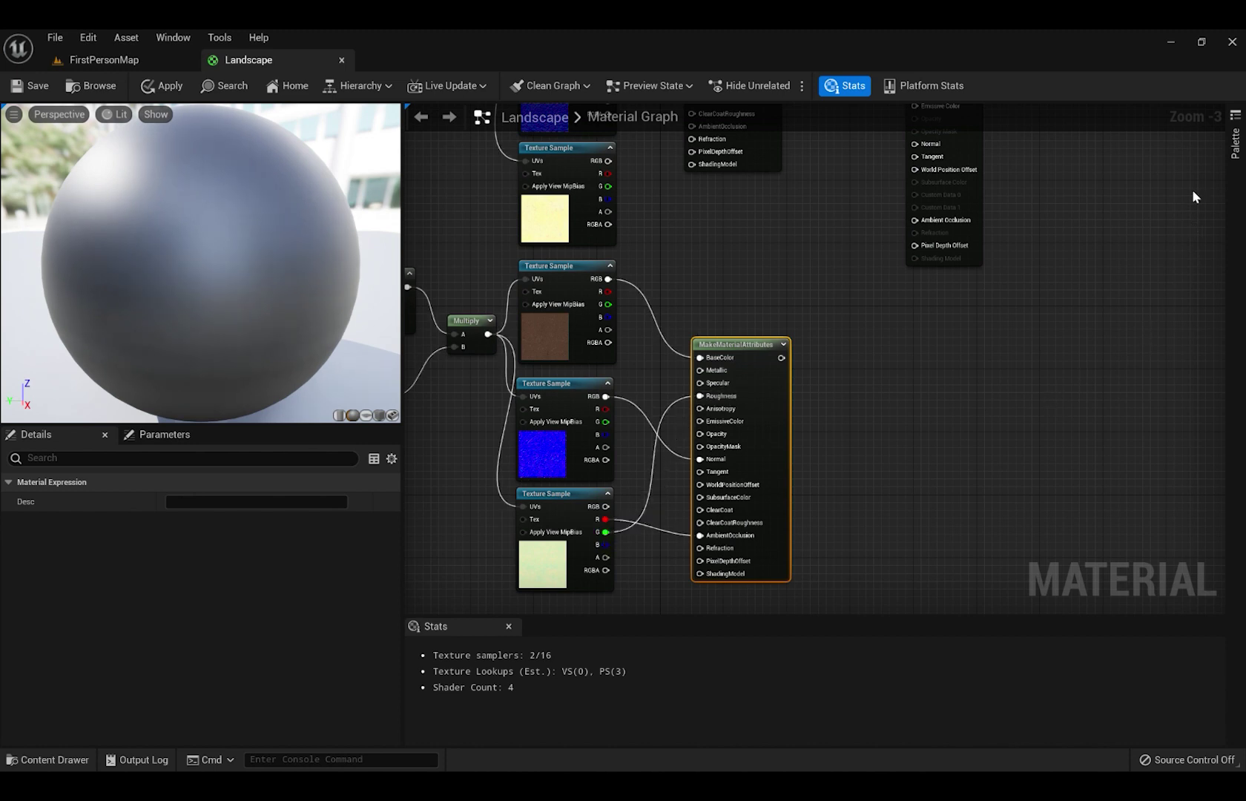
{"action": "right_click_drag", "start_coordinate": [1173, 115], "coordinate": [1128, 378]}
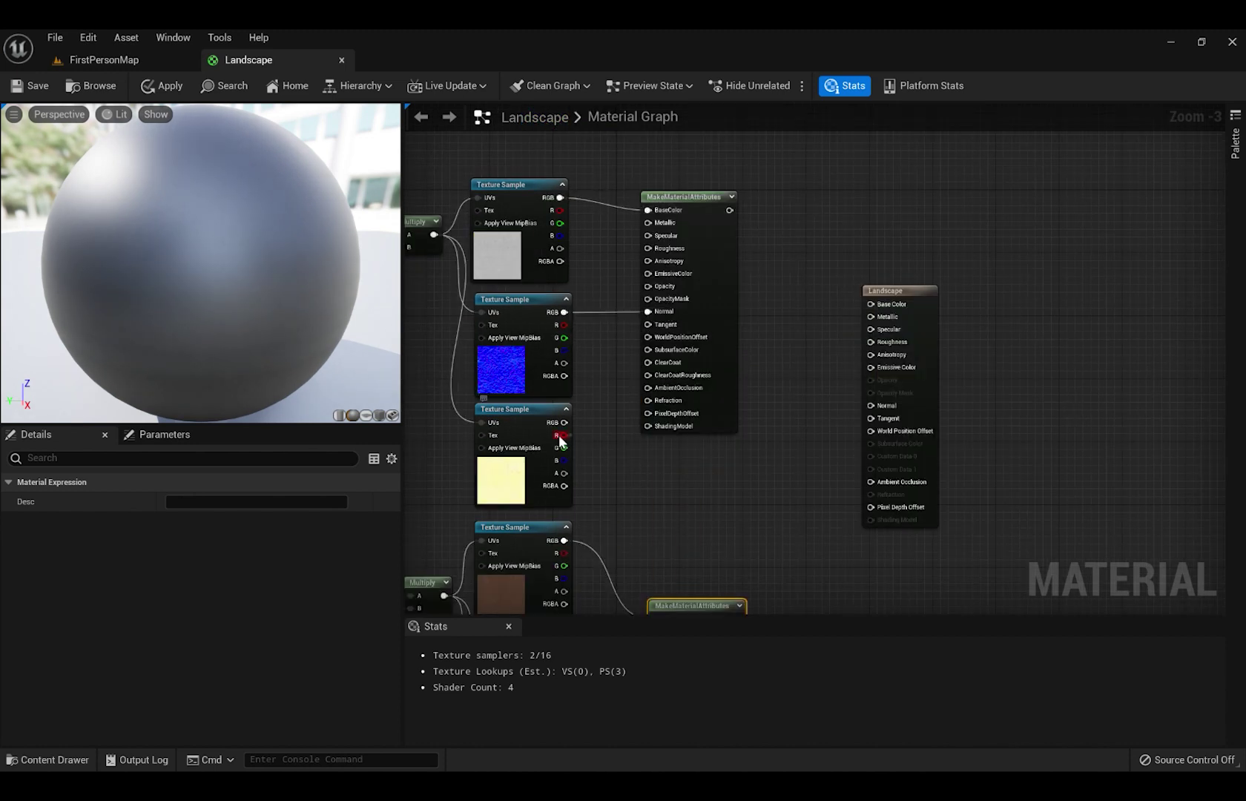
{"action": "left_click_drag", "start_coordinate": [564, 435], "coordinate": [648, 248]}
Add a Layer Blend node with two layers named Snow and Ground before the Landscape result node.
{"action": "left_click_drag", "start_coordinate": [900, 291], "coordinate": [1065, 330]}
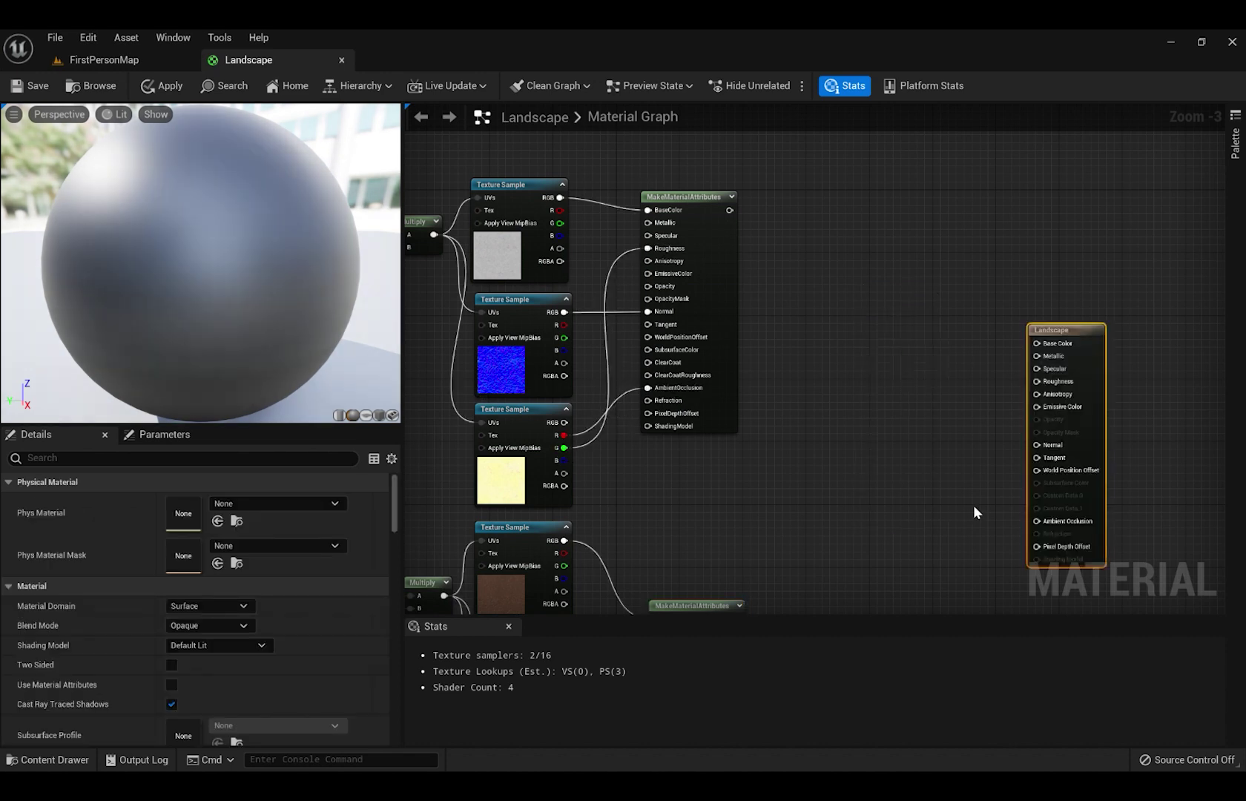
{"action": "key", "text": "ctrl+v"}
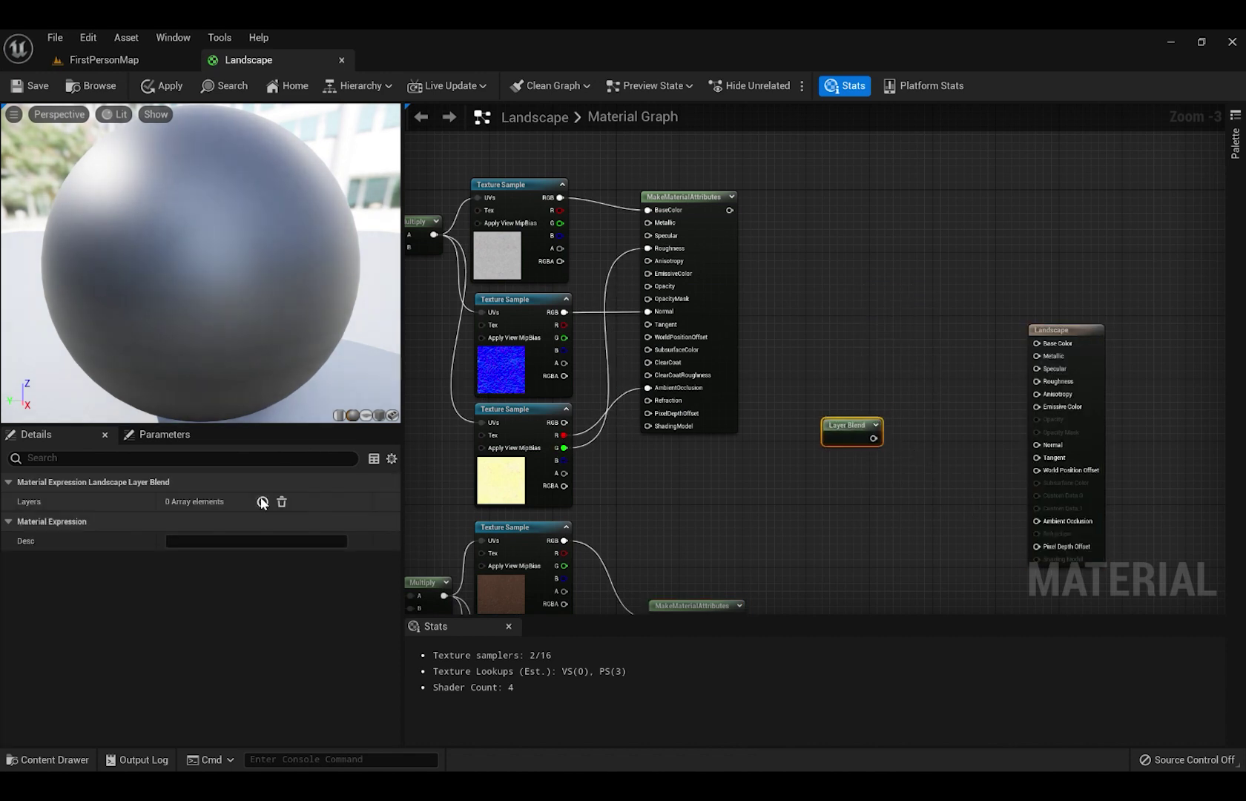
{"action": "left_click", "coordinate": [263, 501]}
{"action": "left_click", "coordinate": [262, 502]}
{"action": "left_click", "coordinate": [21, 522]}
{"action": "left_click", "coordinate": [200, 542]}
{"action": "type", "text": "Snow"}
{"action": "key", "text": "Return"}
{"action": "left_click", "coordinate": [22, 641]}
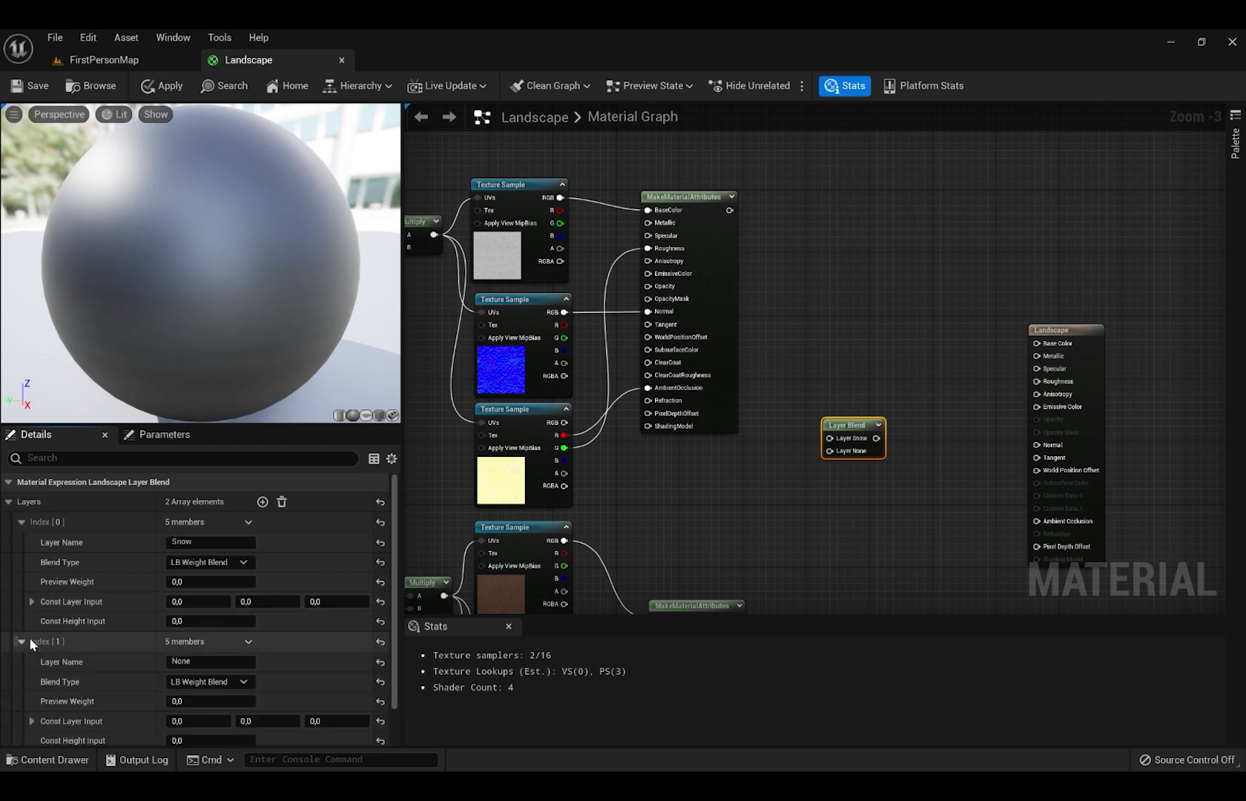
{"action": "left_click", "coordinate": [194, 661]}
{"action": "type", "text": "Ground"}
{"action": "key", "text": "Return"}
Connect the snow MakeMaterialAttributes output to Layer Snow and the forest floor one to Layer Ground.
{"action": "right_click_drag", "start_coordinate": [842, 477], "coordinate": [784, 477]}
{"action": "left_click_drag", "start_coordinate": [672, 210], "coordinate": [772, 439]}
{"action": "right_click_drag", "start_coordinate": [779, 469], "coordinate": [782, 313]}
{"action": "left_click_drag", "start_coordinate": [690, 466], "coordinate": [775, 296]}
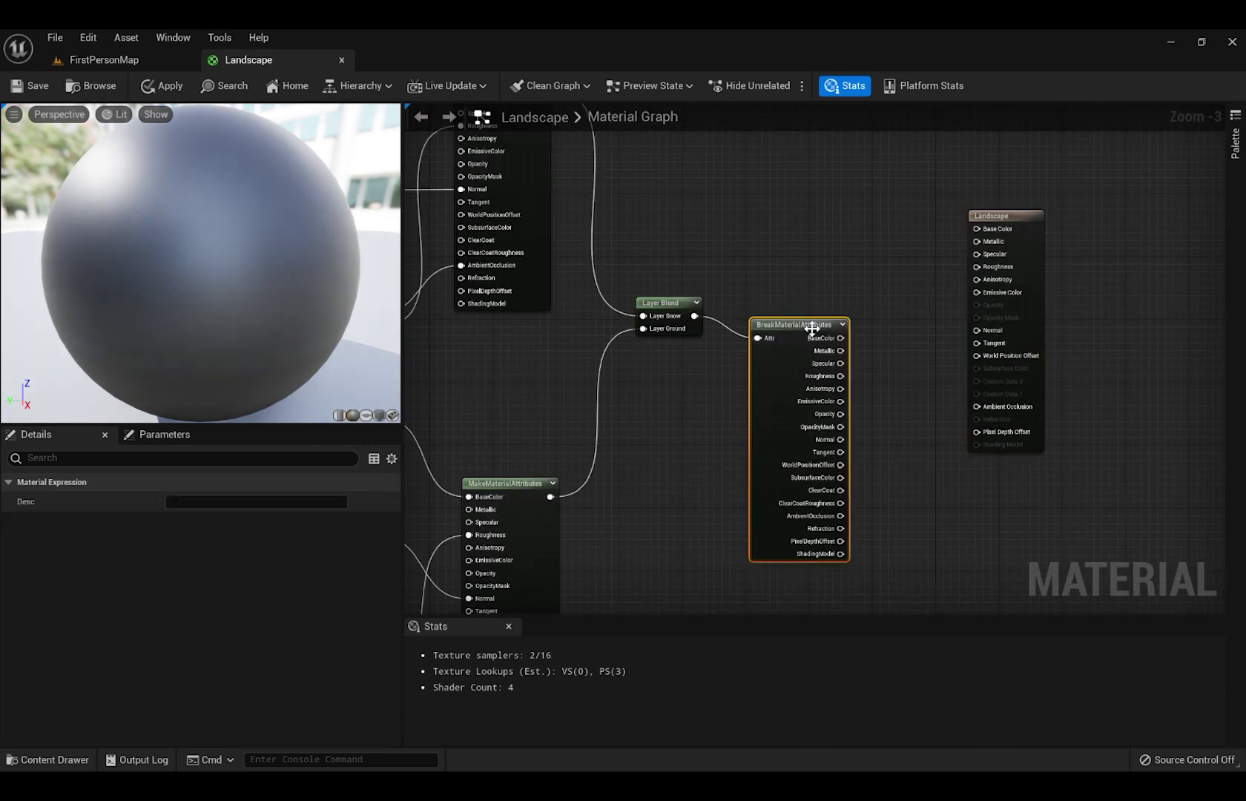
Position BreakMaterialAttributes after Layer Blend and connect its BaseColor, Roughness, Normal and AmbientOcclusion outputs to the Landscape result node.
{"action": "left_click_drag", "start_coordinate": [815, 325], "coordinate": [795, 288]}
{"action": "left_click_drag", "start_coordinate": [976, 228], "coordinate": [838, 251]}
{"action": "left_click_drag", "start_coordinate": [1034, 231], "coordinate": [1004, 254]}
{"action": "left_click_drag", "start_coordinate": [836, 291], "coordinate": [966, 289]}
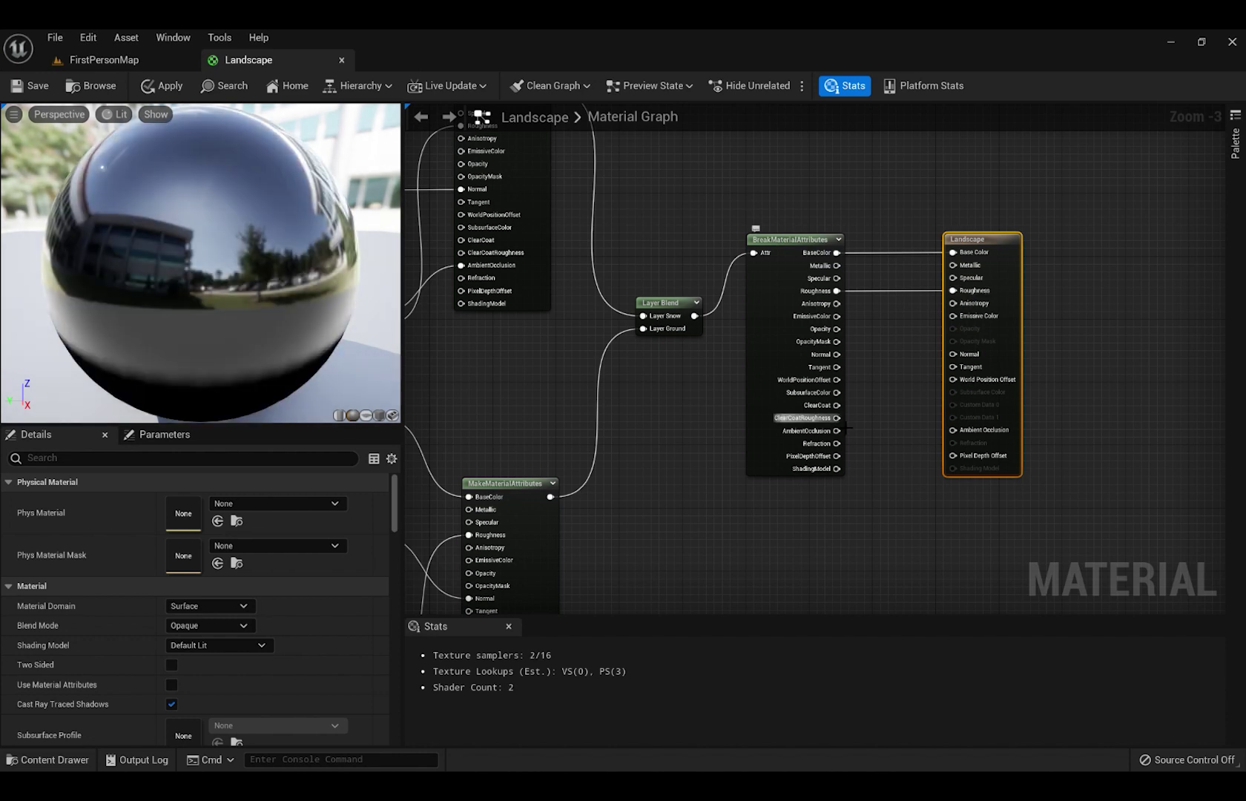
{"action": "left_click_drag", "start_coordinate": [836, 353], "coordinate": [954, 354]}
{"action": "left_click_drag", "start_coordinate": [954, 430], "coordinate": [837, 430]}
{"action": "right_click_drag", "start_coordinate": [697, 567], "coordinate": [688, 514]}
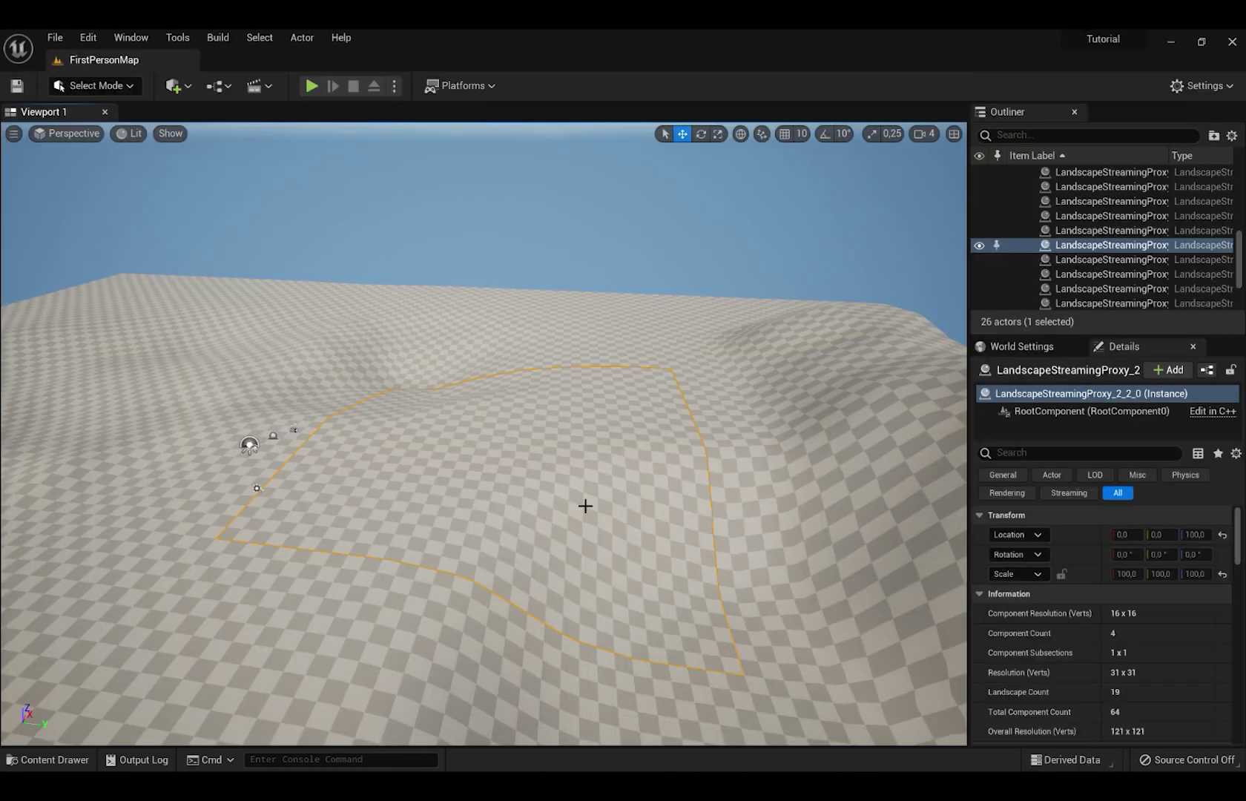
Create a material instance named Landscape_Inst from the Landscape material and assign it to the Landscape actor.
{"action": "key", "text": "ctrl+space"}
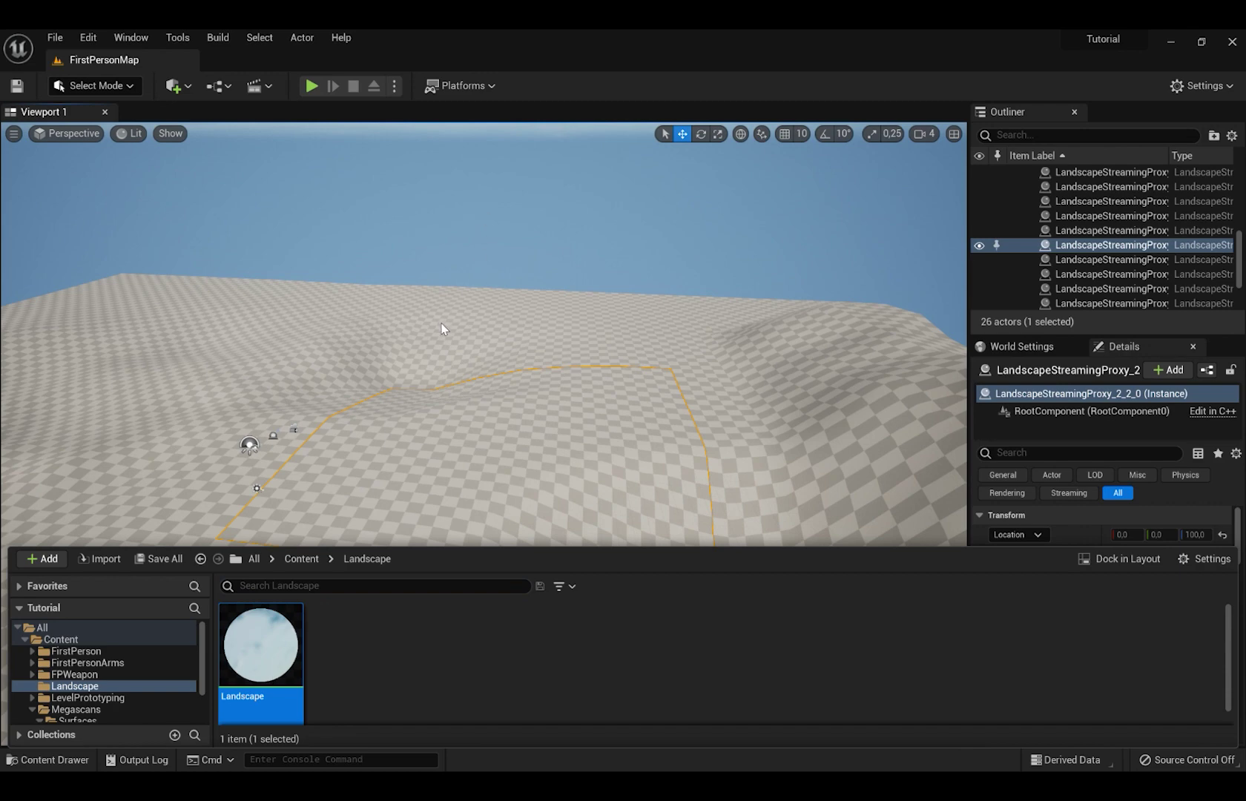
{"action": "left_click", "coordinate": [444, 326]}
{"action": "key", "text": "Return"}
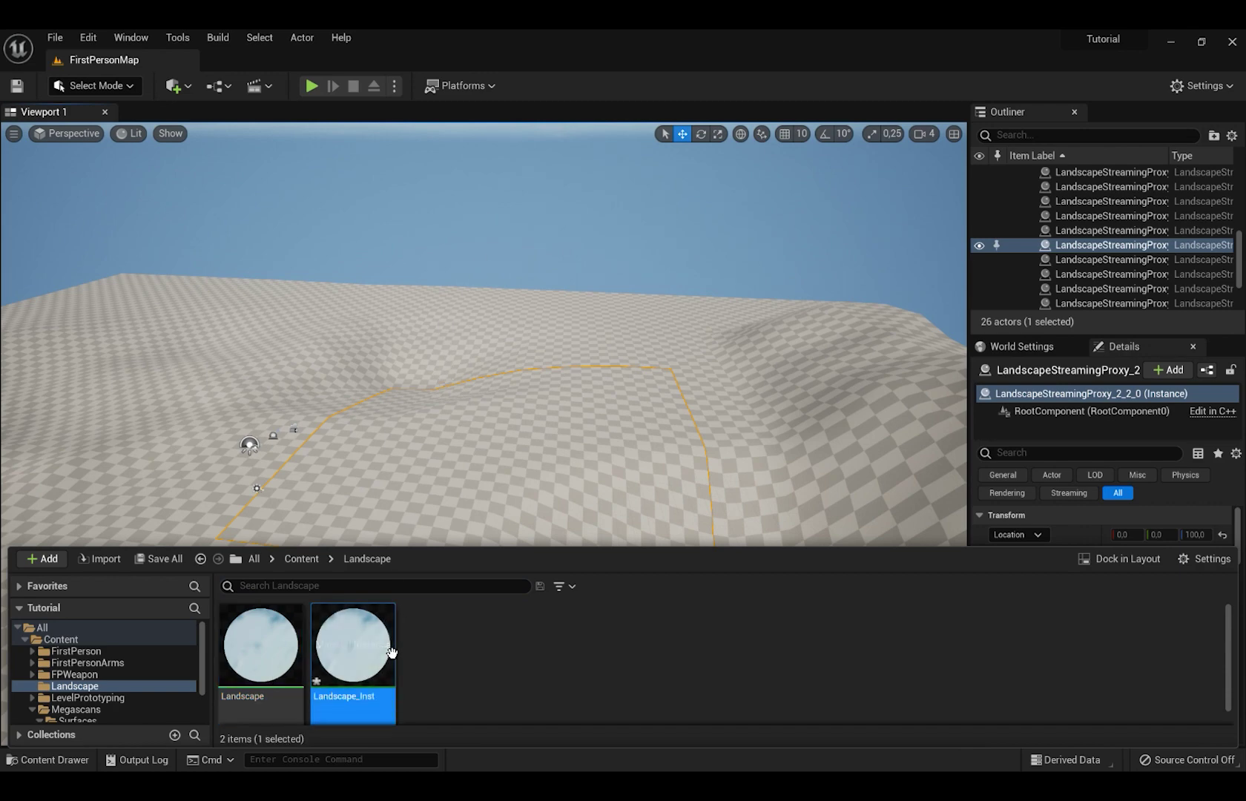
{"action": "key", "text": "ctrl+space"}
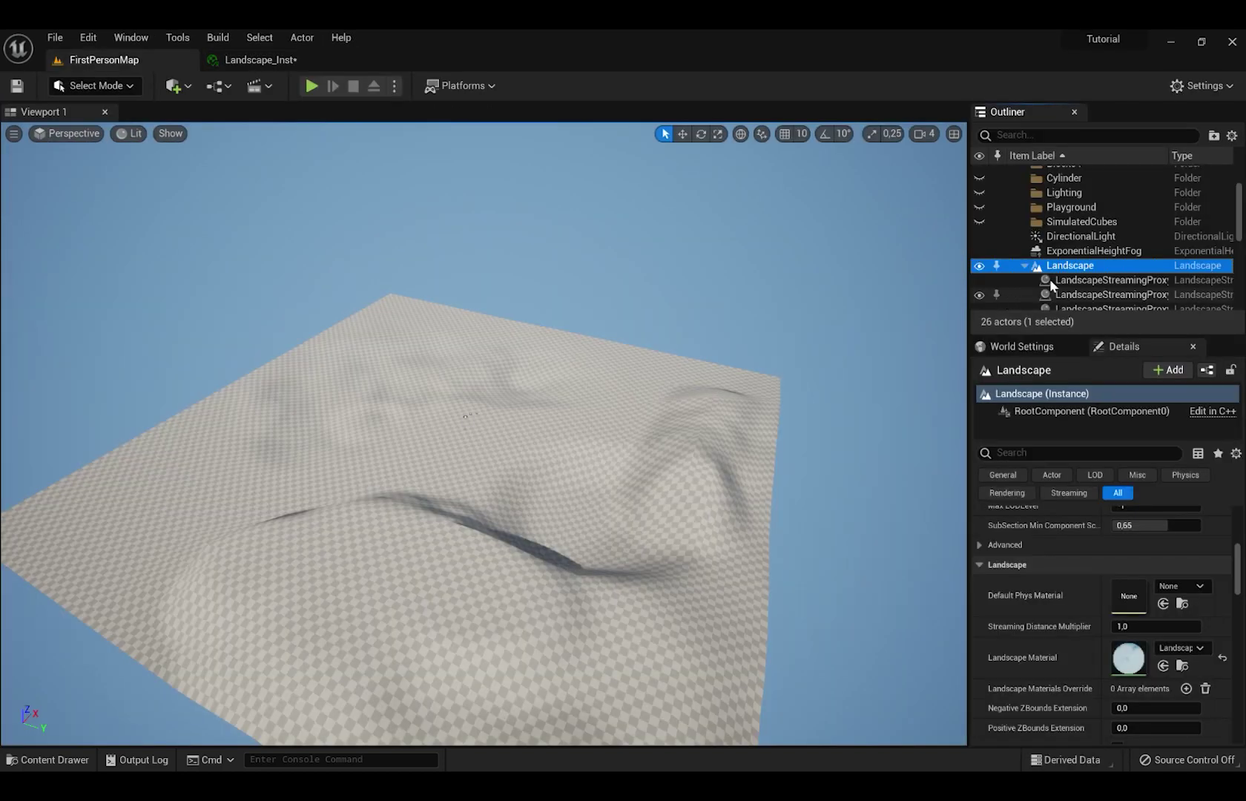
Select all LandscapeStreamingProxy actors and assign the landscape material instance to them.
{"action": "left_click", "coordinate": [1068, 280]}
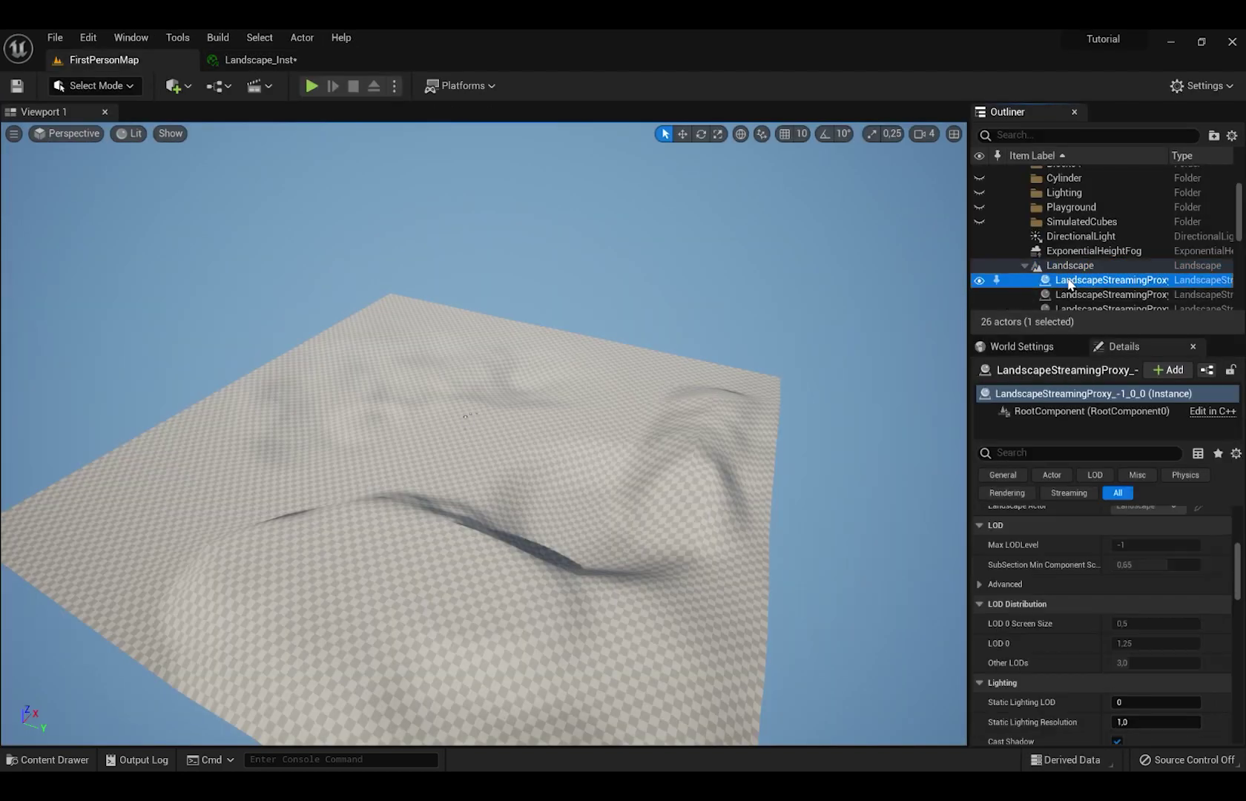
{"action": "scroll", "coordinate": [1068, 282], "scroll_direction": "down", "scroll_amount": 5}
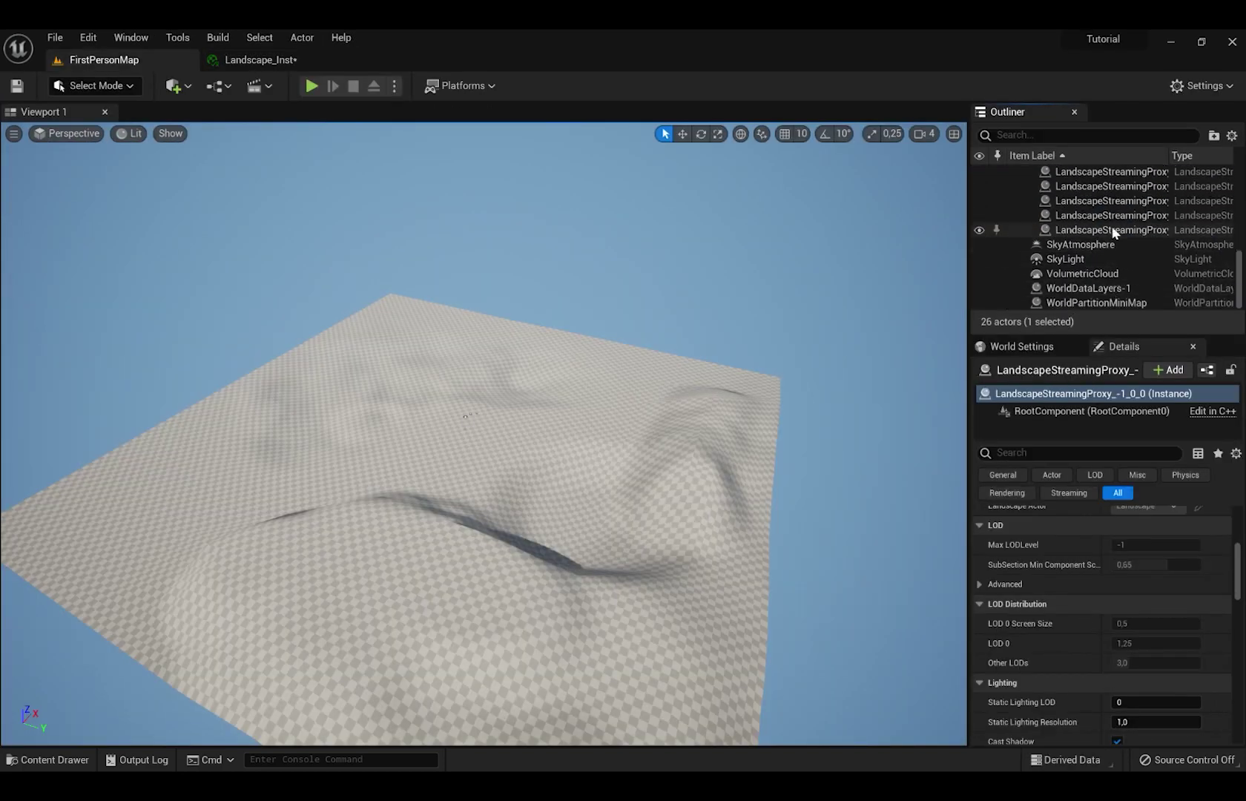
{"action": "left_click", "coordinate": [1112, 233], "text": "shift"}
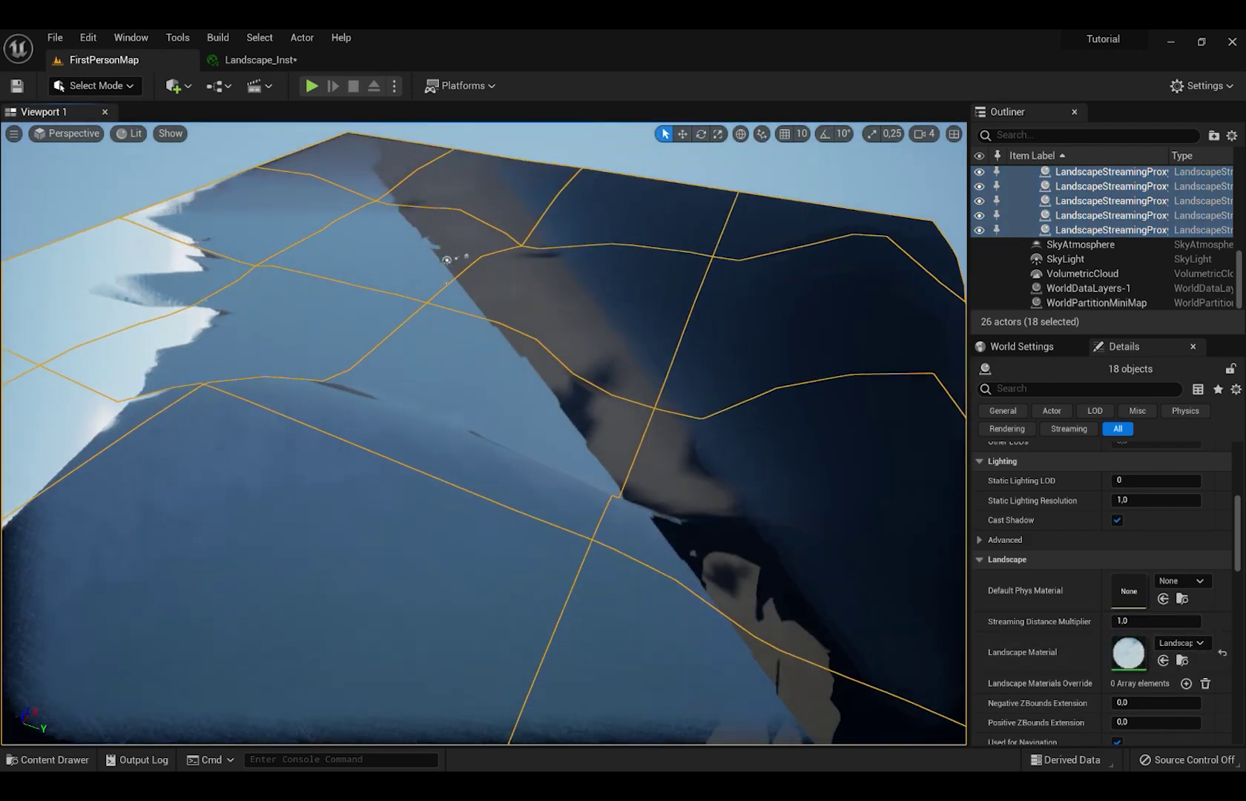
Switch to landscape editing and open the painting tools.
{"action": "right_click_drag", "start_coordinate": [484, 433], "coordinate": [348, 345]}
{"action": "mouse_move", "coordinate": [751, 461]}
{"action": "right_mouse_down"}
{"action": "mouse_move", "coordinate": [760, 445]}
{"action": "mouse_move", "coordinate": [730, 497]}
{"action": "mouse_move", "coordinate": [752, 461]}
{"action": "right_mouse_up"}
{"action": "key", "text": "shift+2"}
{"action": "left_click", "coordinate": [159, 138]}
{"action": "left_click", "coordinate": [185, 465]}
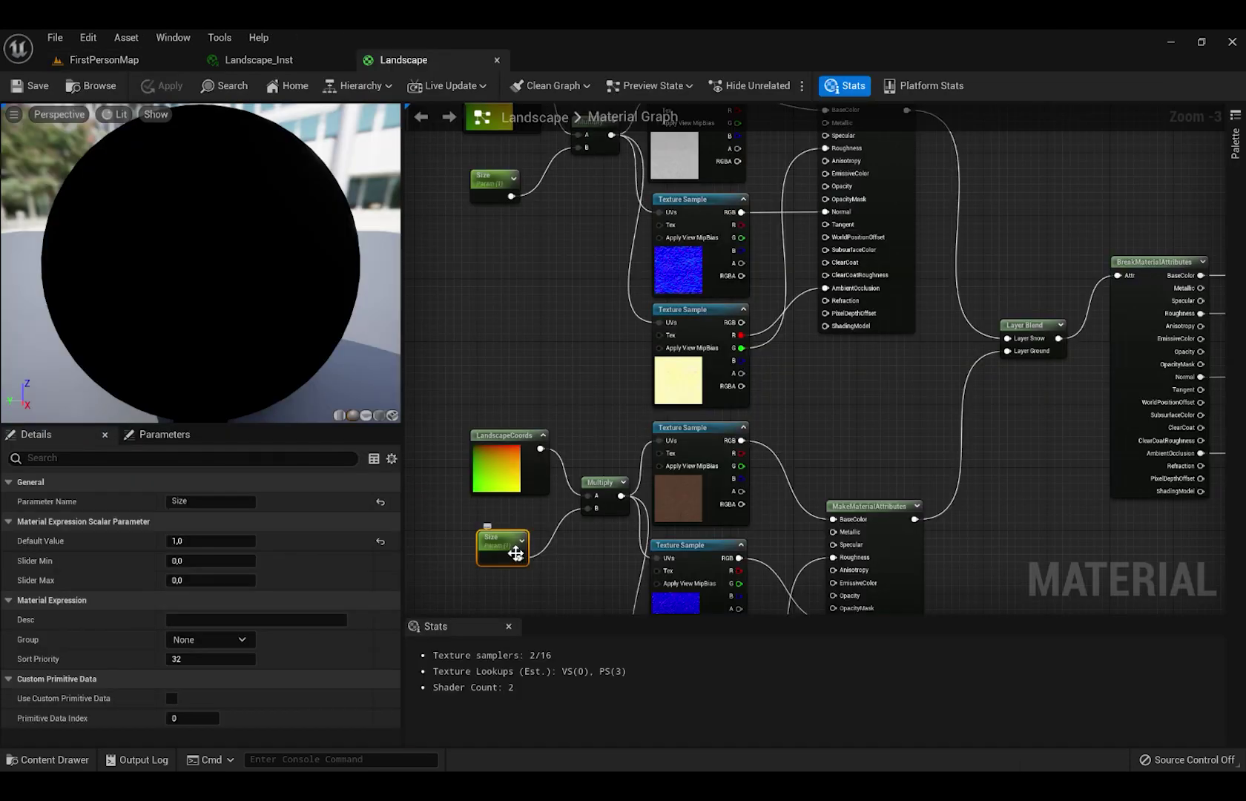
Replace the forest floor's Size parameter with a new scalar parameter promoted from the Multiply B input, placed below LandscapeCoords.
{"action": "key", "text": "Delete"}
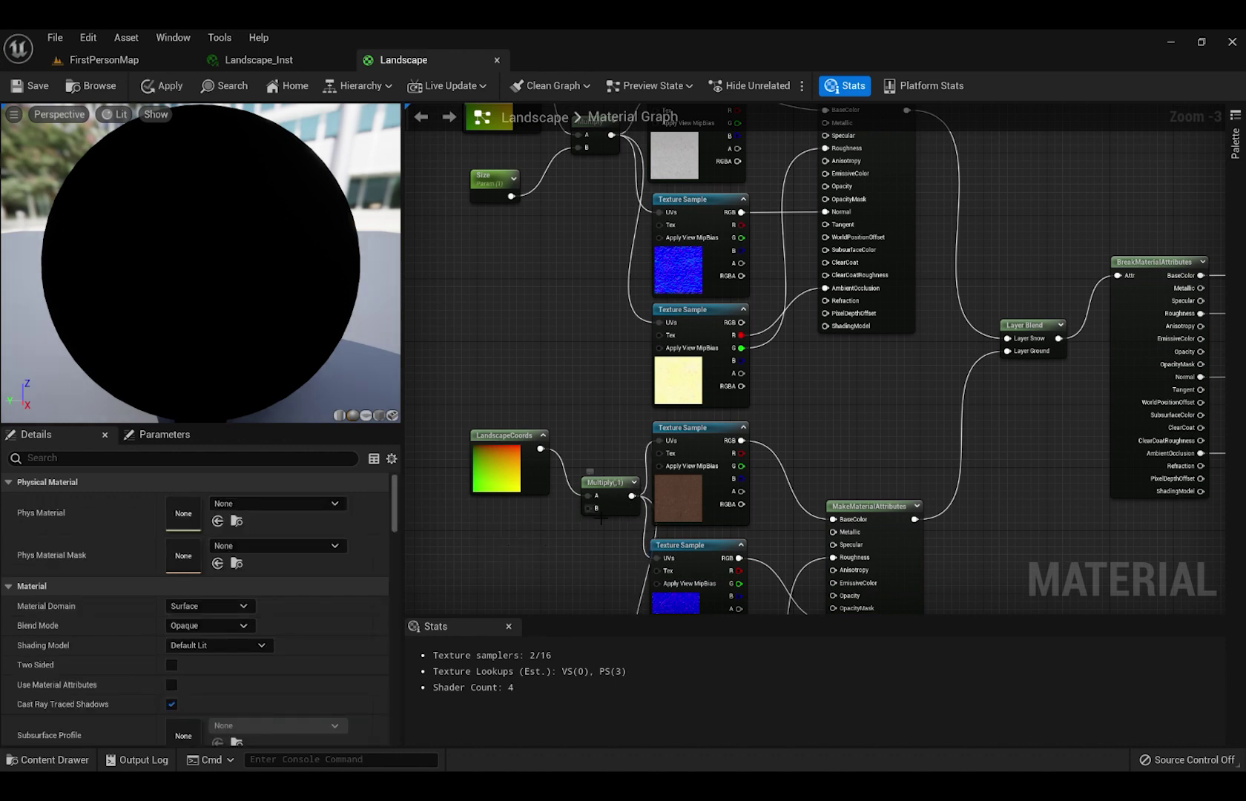
{"action": "left_click", "coordinate": [591, 512]}
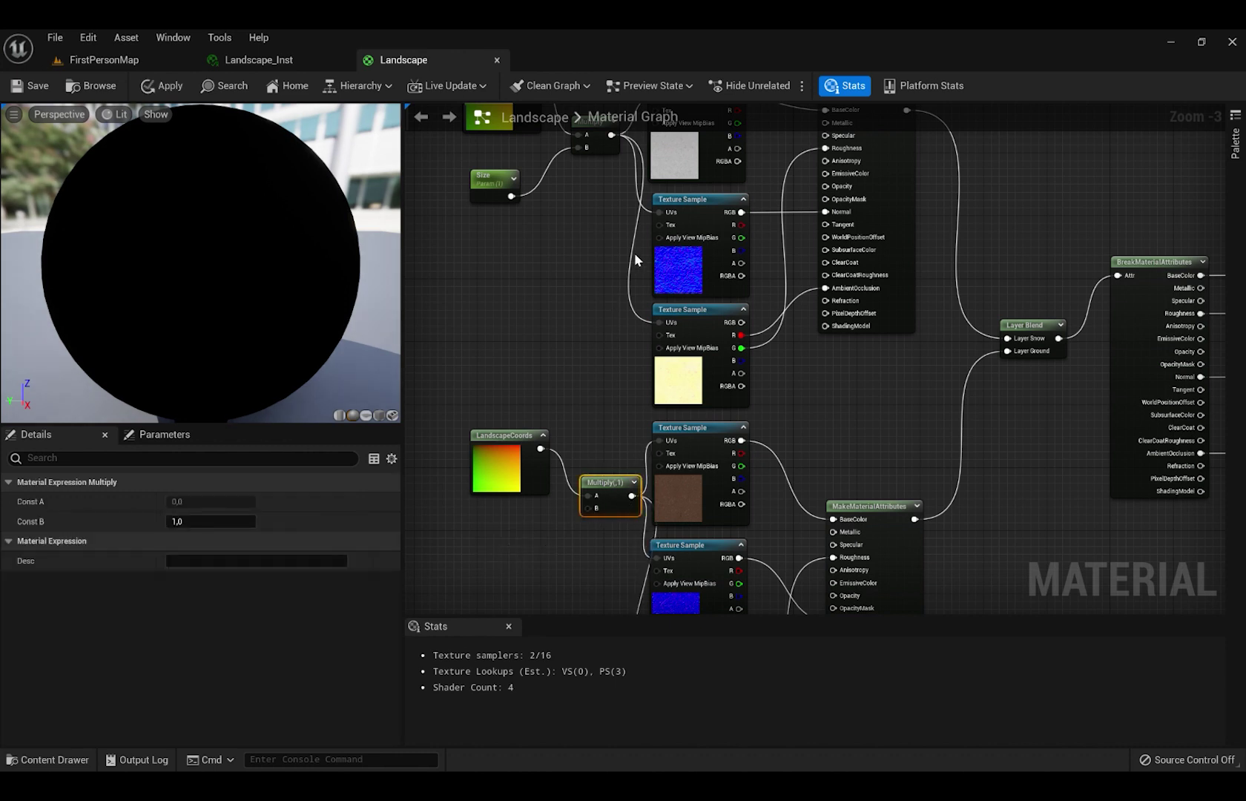
{"action": "left_click", "coordinate": [664, 298]}
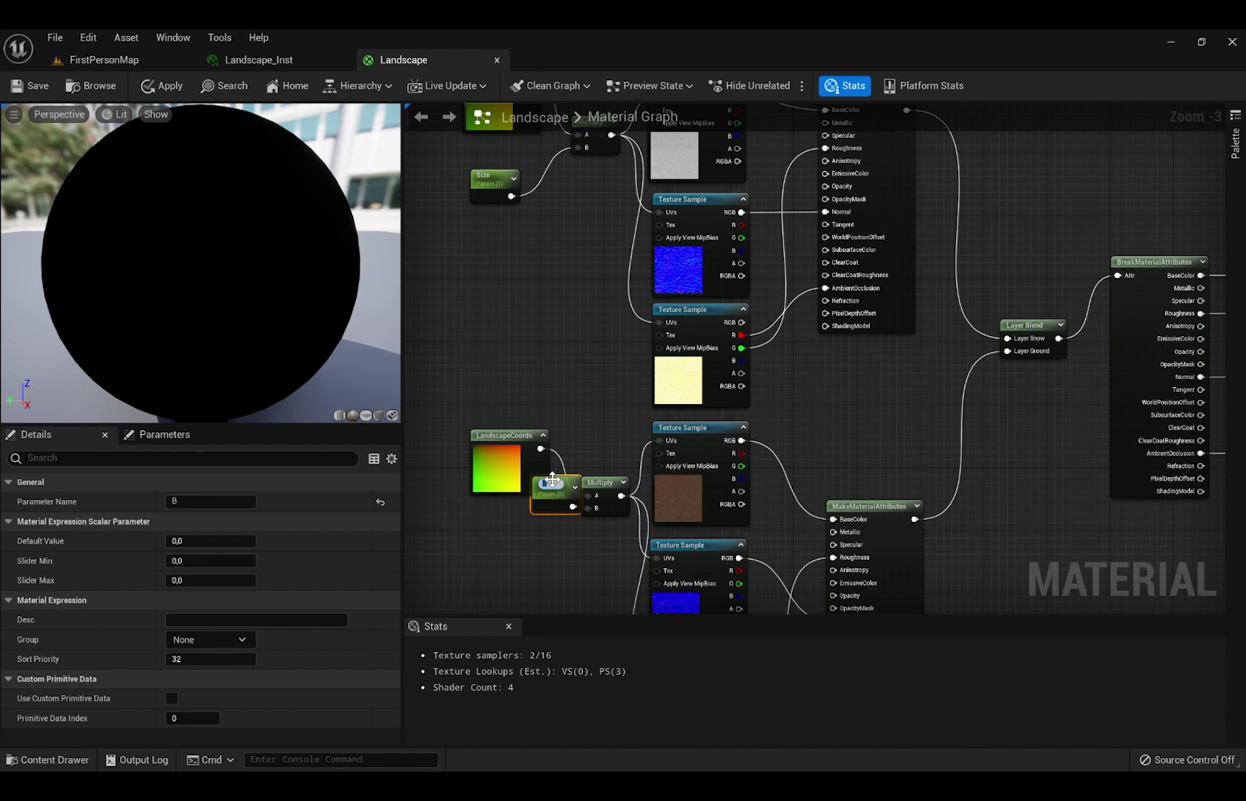
{"action": "left_click_drag", "start_coordinate": [553, 481], "coordinate": [492, 535]}
Name the forest floor's new scalar parameter SizeGround.
{"action": "left_click", "coordinate": [223, 502]}
{"action": "type", "text": "SizeDi"}
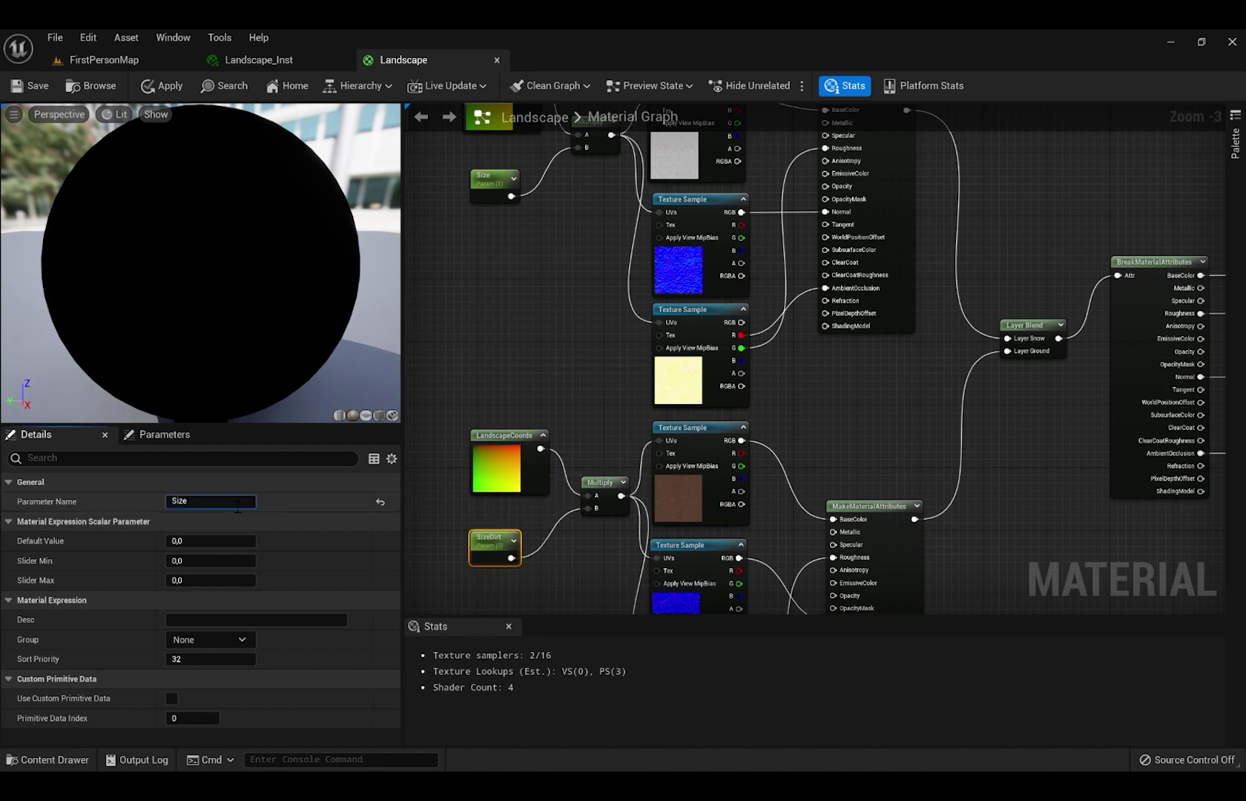
{"action": "type", "text": "d"}
{"action": "key", "text": "Return"}
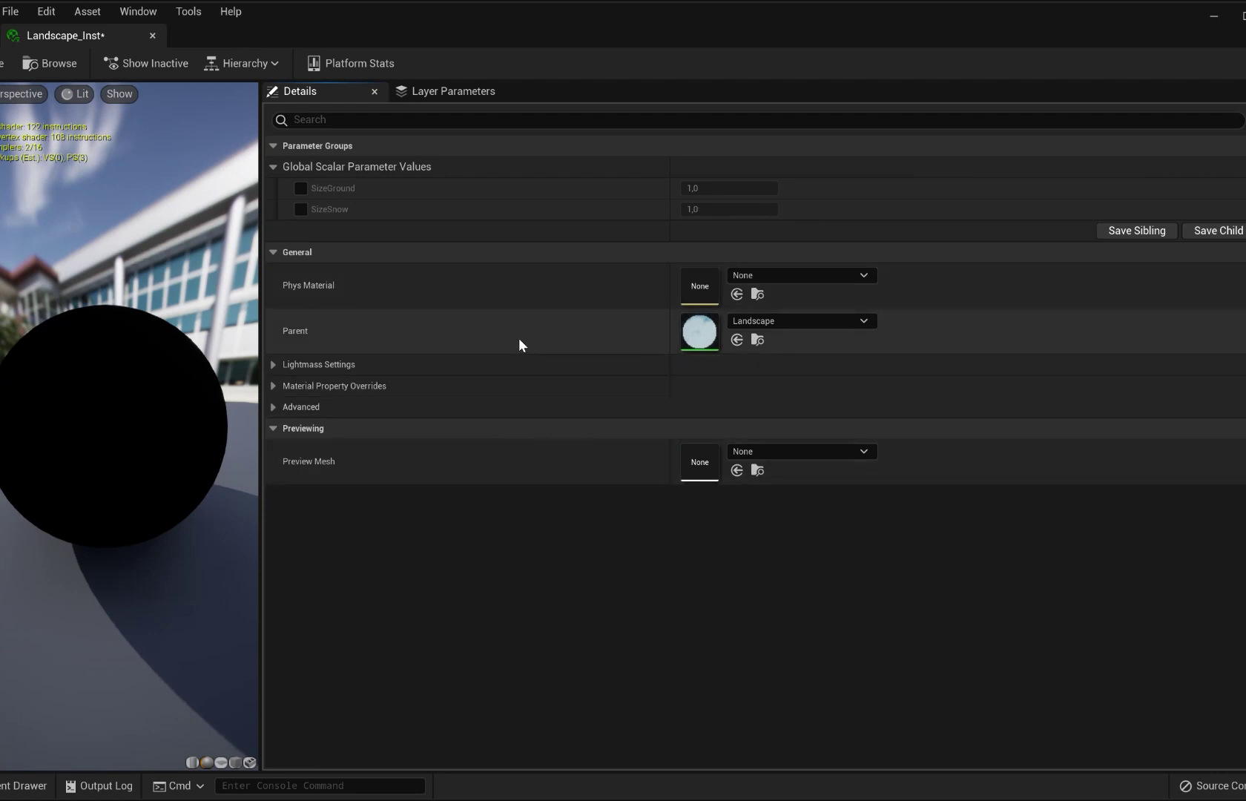
Enable the SizeGround and SizeSnow overrides in Landscape_Inst and set SizeGround to 0.1.
{"action": "left_click", "coordinate": [300, 189]}
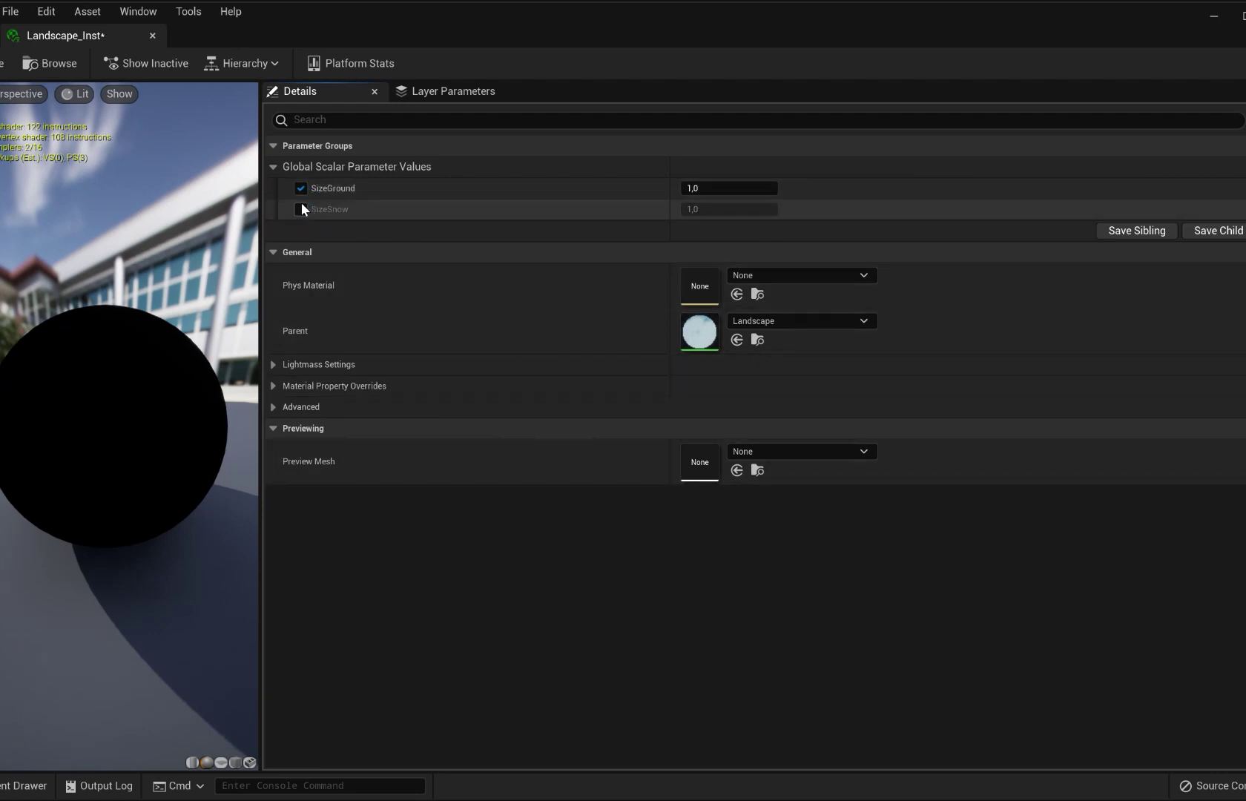
{"action": "left_click", "coordinate": [301, 209]}
{"action": "left_click", "coordinate": [710, 190]}
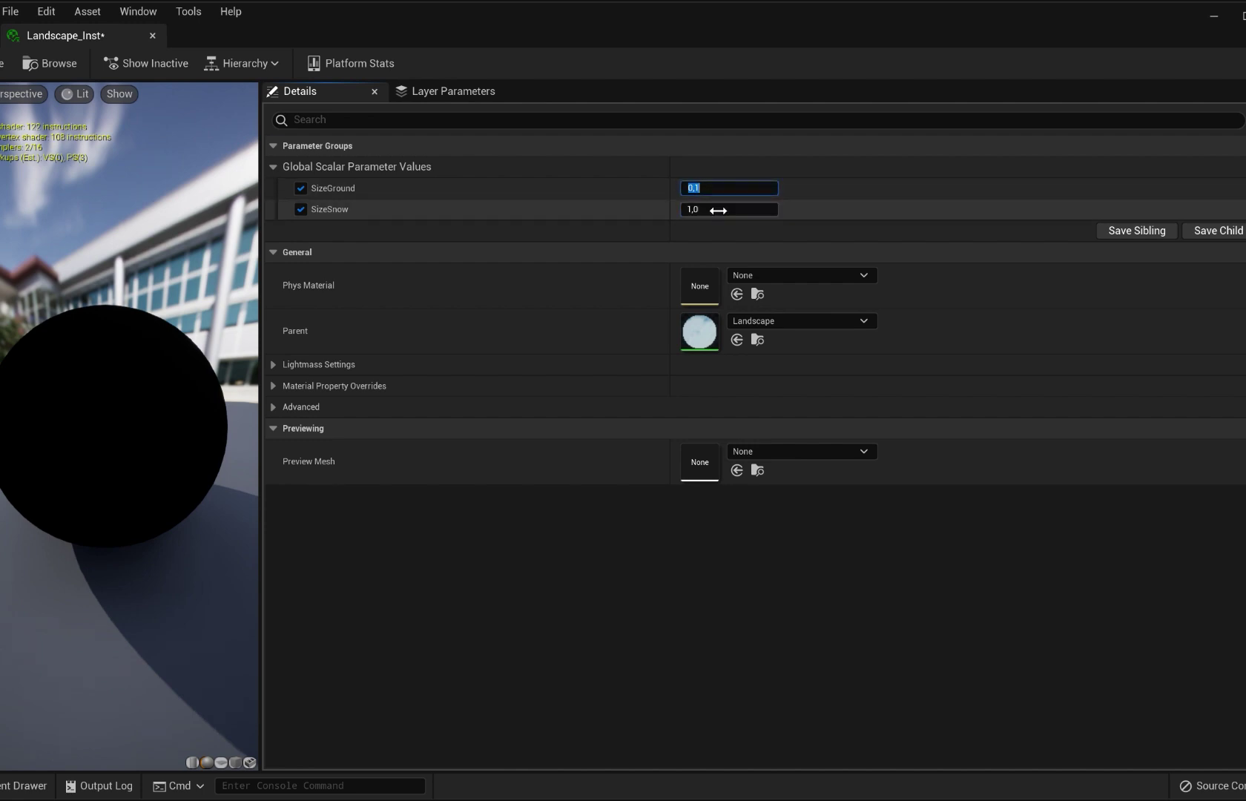
{"action": "left_click", "coordinate": [718, 210]}
{"action": "left_click", "coordinate": [722, 194]}
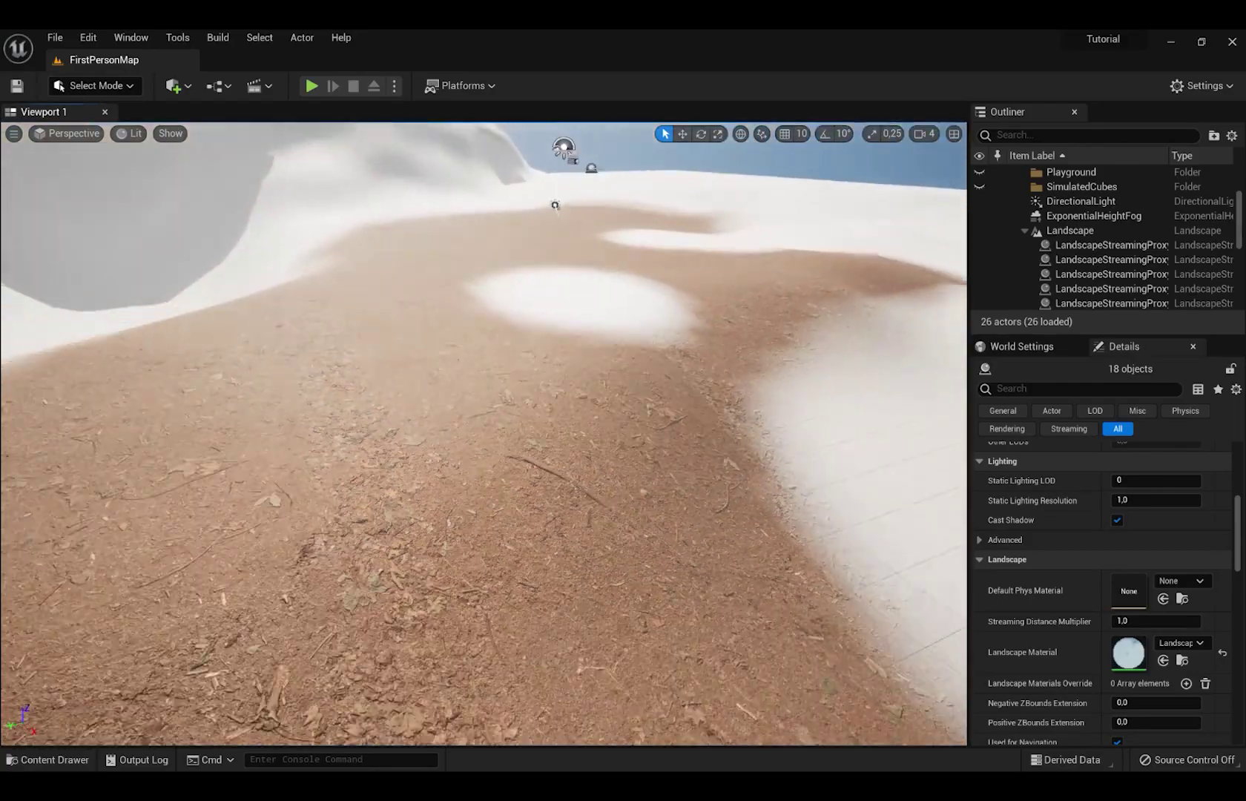
Browse the ground assets in Quixel Bridge and show the locally downloaded assets.
{"action": "right_click_drag", "start_coordinate": [860, 661], "coordinate": [882, 678]}
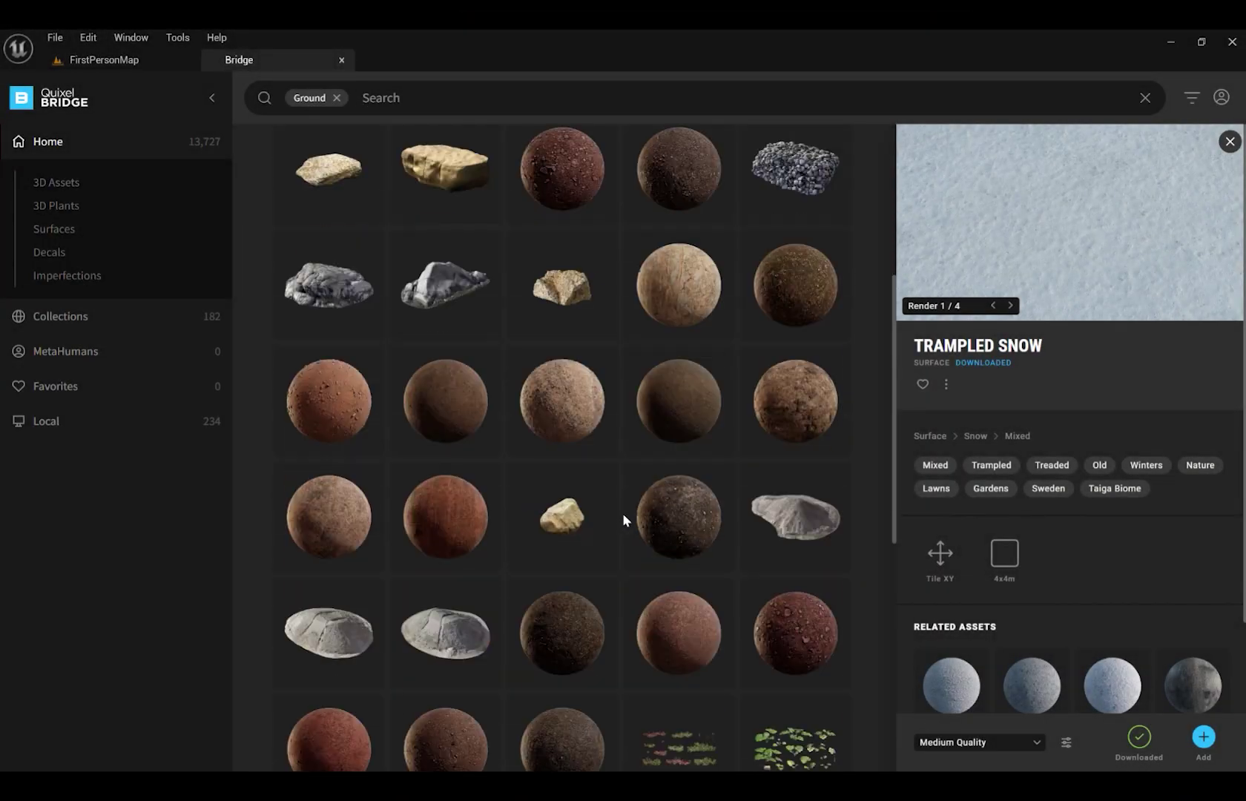
{"action": "scroll", "coordinate": [623, 511], "scroll_direction": "down", "scroll_amount": 12}
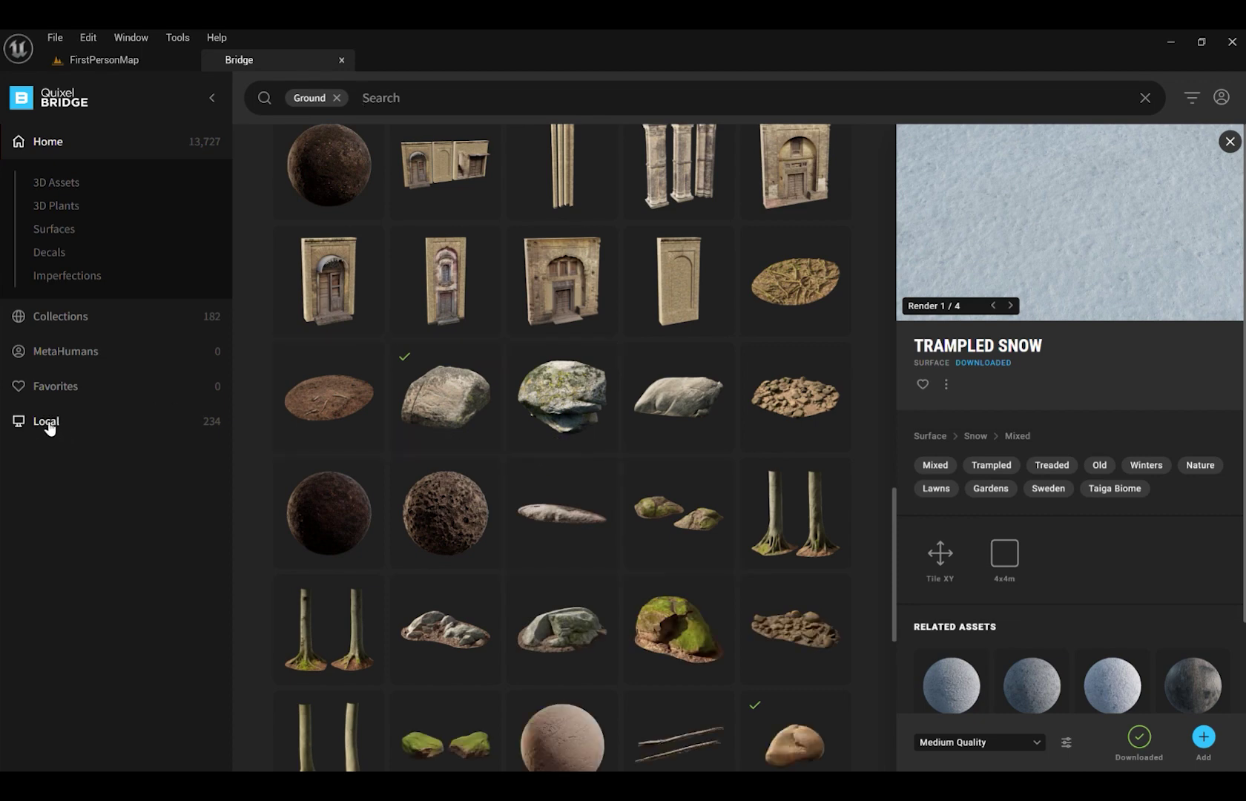
{"action": "left_click", "coordinate": [46, 421]}
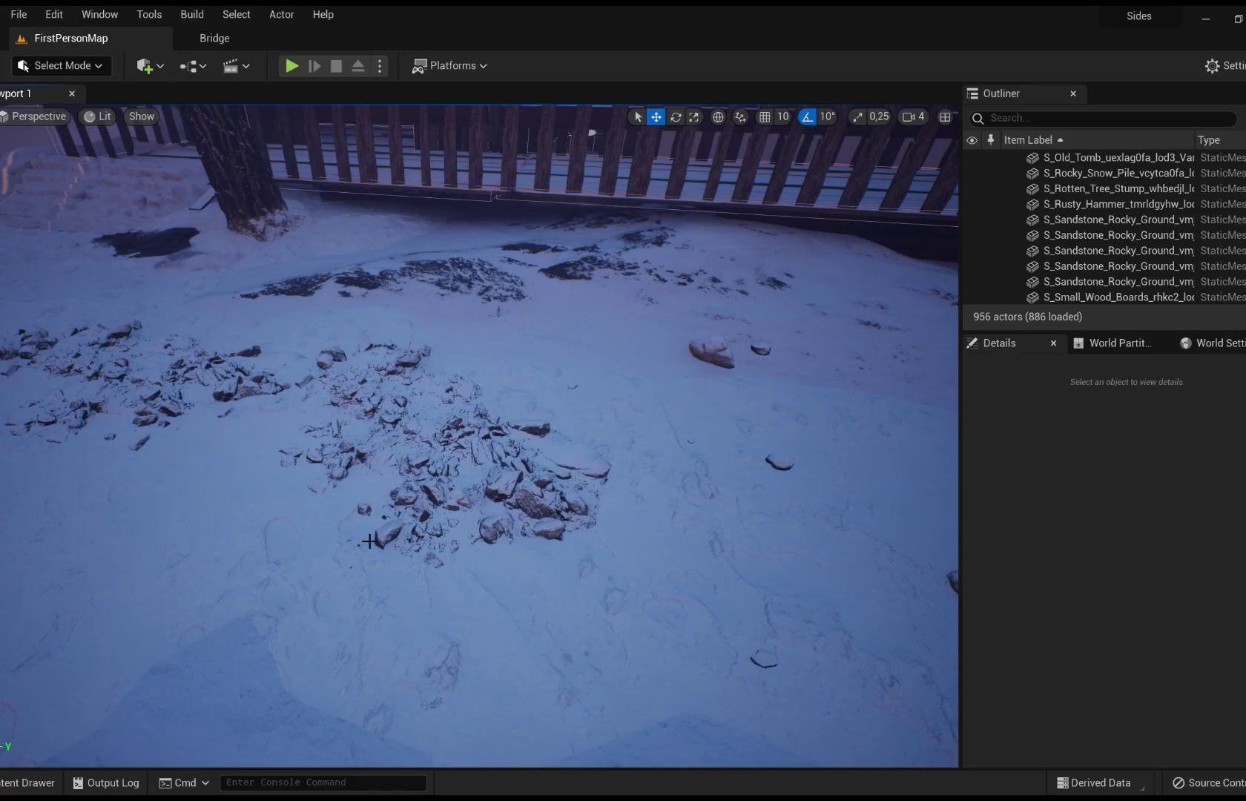
In the Sides project, select the Sandstone Rocky Ground mesh and locate its material instance among the project assets.
{"action": "left_click", "coordinate": [393, 460]}
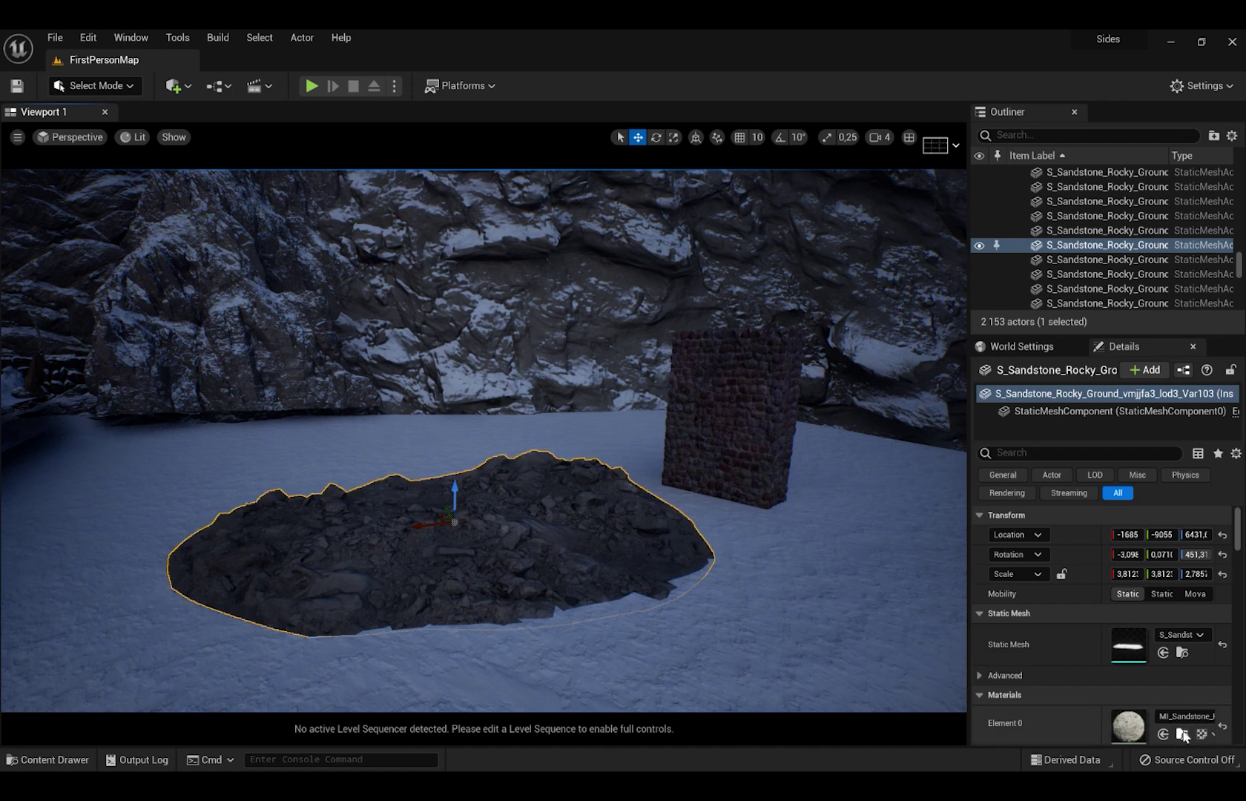
{"action": "left_click", "coordinate": [1181, 733]}
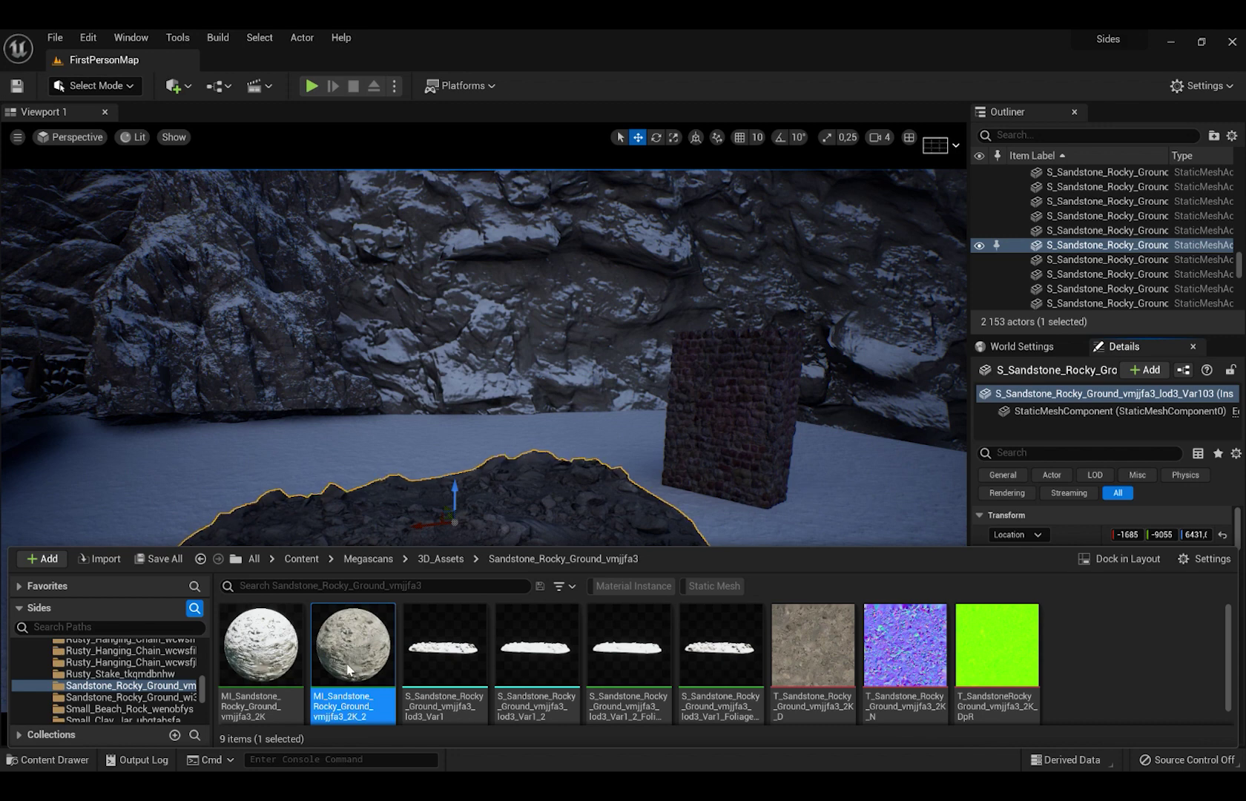
{"action": "key", "text": "ctrl+space"}
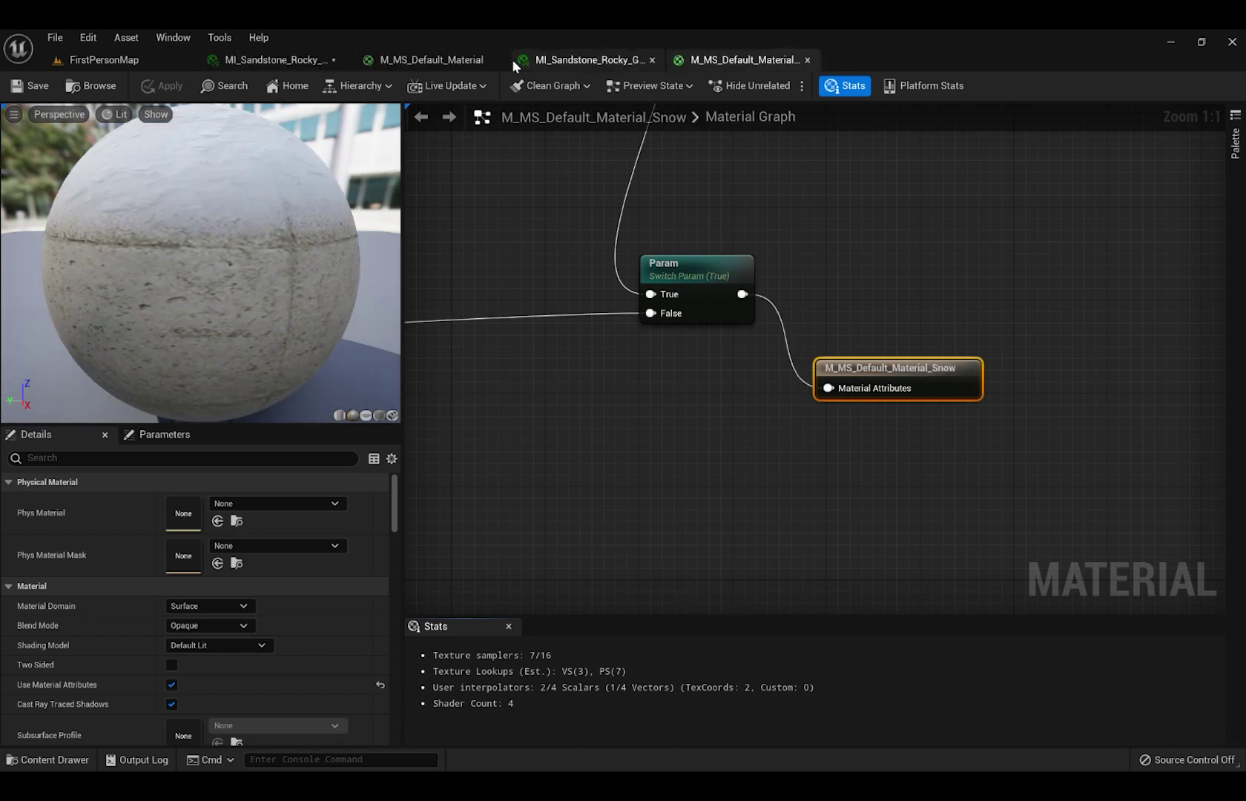
Close the original sandstone material editors and examine the full M_MS_Default_Material_Snow graph.
{"action": "left_click", "coordinate": [505, 60]}
{"action": "left_click", "coordinate": [341, 60]}
{"action": "scroll", "coordinate": [883, 470], "scroll_direction": "down", "scroll_amount": 2}
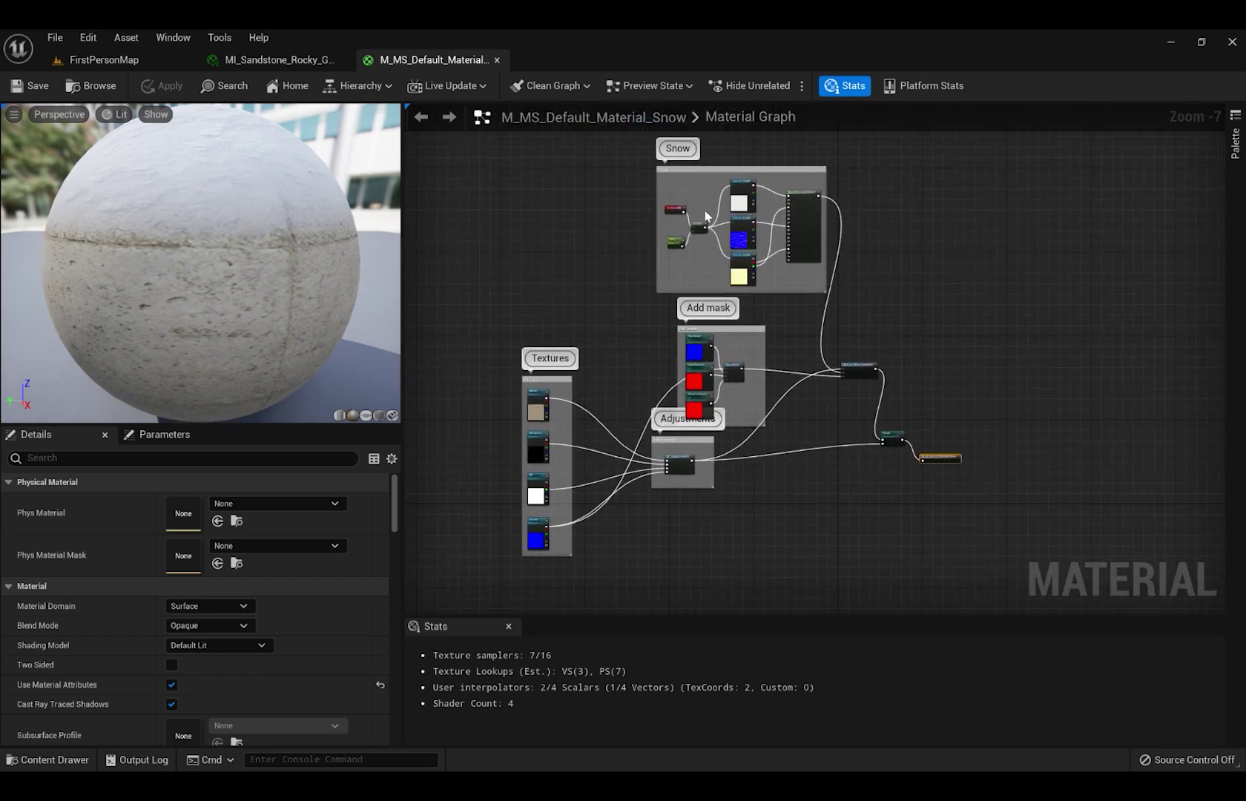
Examine the snow material's texture nodes, slope mask and MatLayerBlend_Standard connections through the switch parameter to the material output.
{"action": "scroll", "coordinate": [703, 280], "scroll_direction": "up", "scroll_amount": 4}
{"action": "right_click_drag", "start_coordinate": [703, 280], "coordinate": [692, 269]}
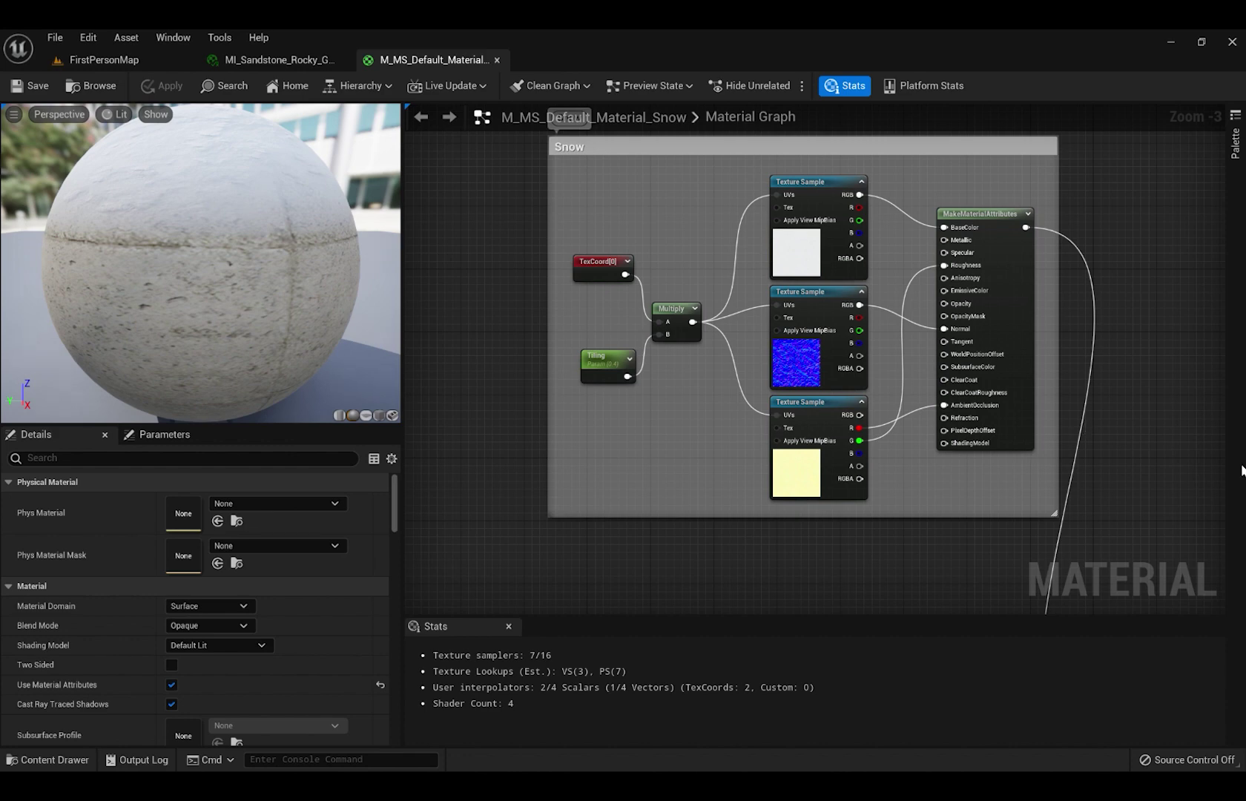
{"action": "right_click_drag", "start_coordinate": [1171, 430], "coordinate": [1106, 141]}
{"action": "right_click_drag", "start_coordinate": [1135, 538], "coordinate": [1118, 389]}
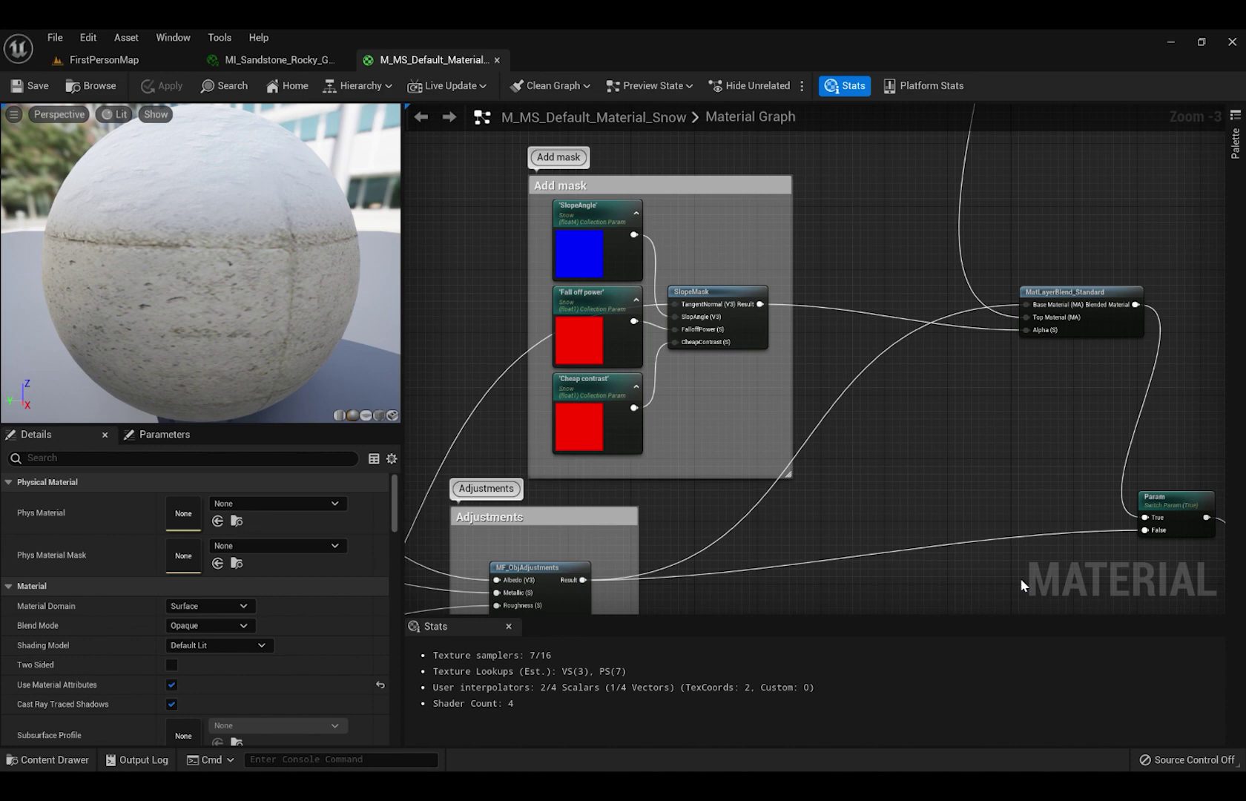
{"action": "right_click_drag", "start_coordinate": [1002, 580], "coordinate": [918, 395]}
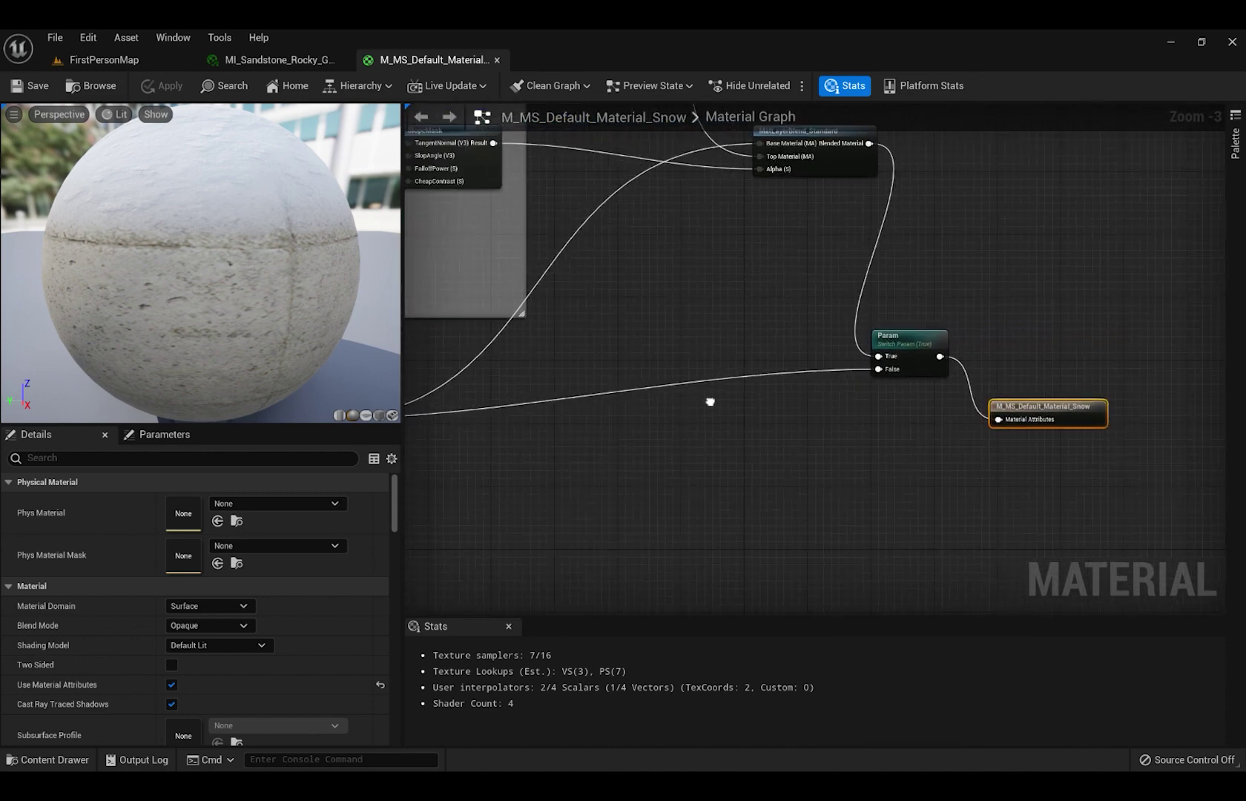
{"action": "right_click_drag", "start_coordinate": [708, 401], "coordinate": [918, 520]}
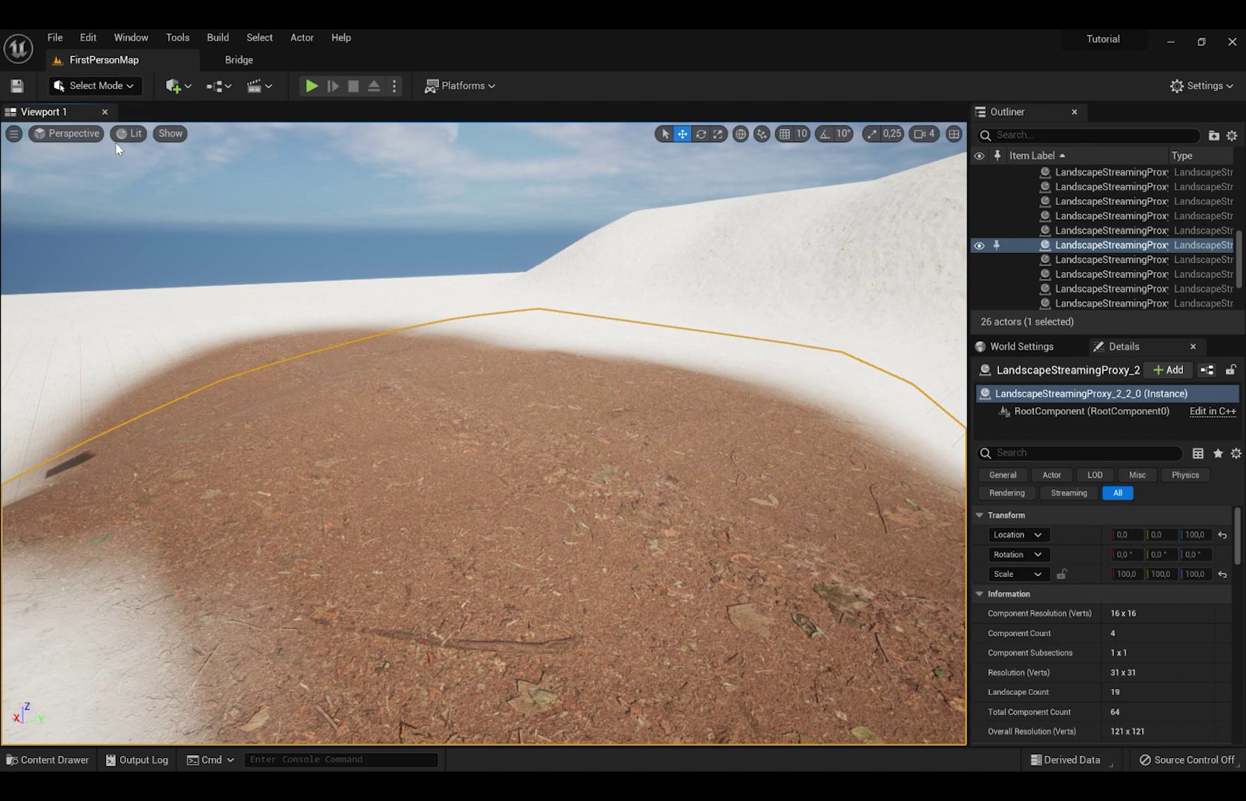
Switch to foliage editing and add a run of Wild_Grass static meshes from the Megascans 3D plants to the foliage types.
{"action": "key", "text": "shift+3"}
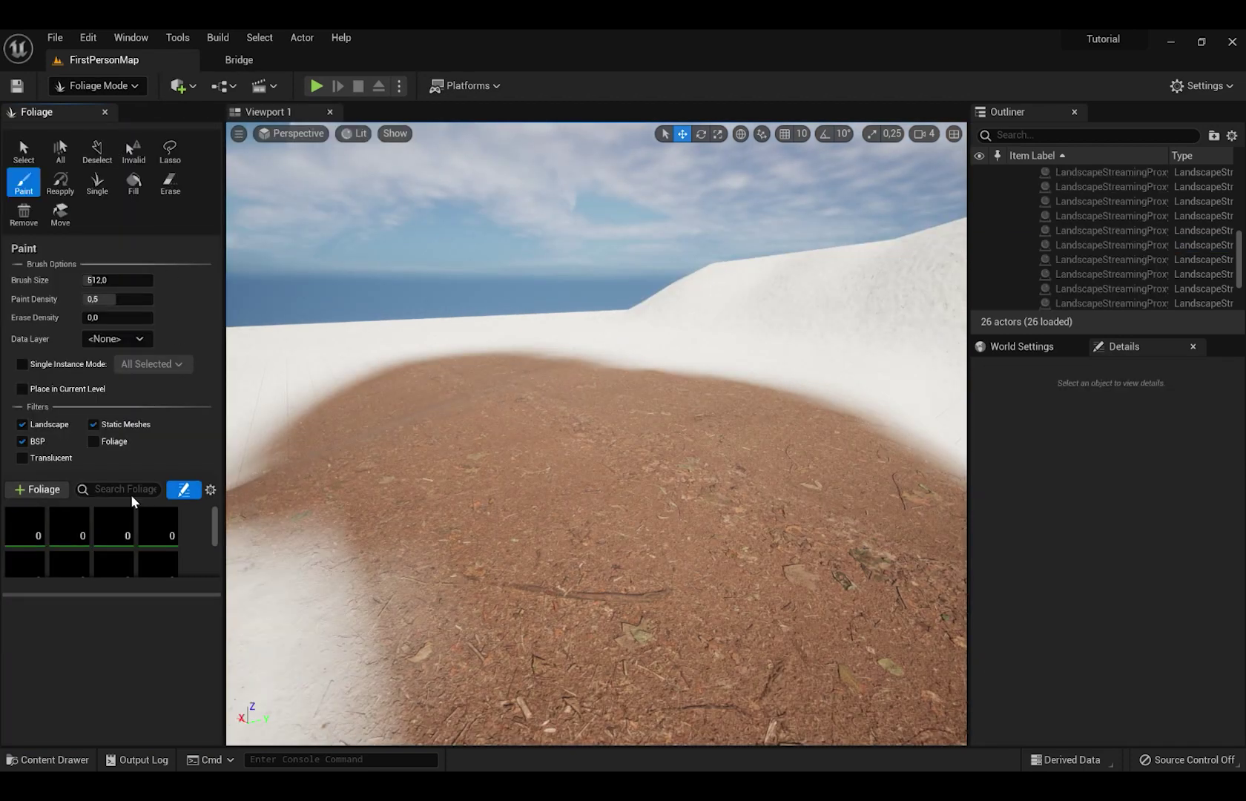
{"action": "right_click_drag", "start_coordinate": [597, 610], "coordinate": [563, 589]}
{"action": "key", "text": "ctrl+space"}
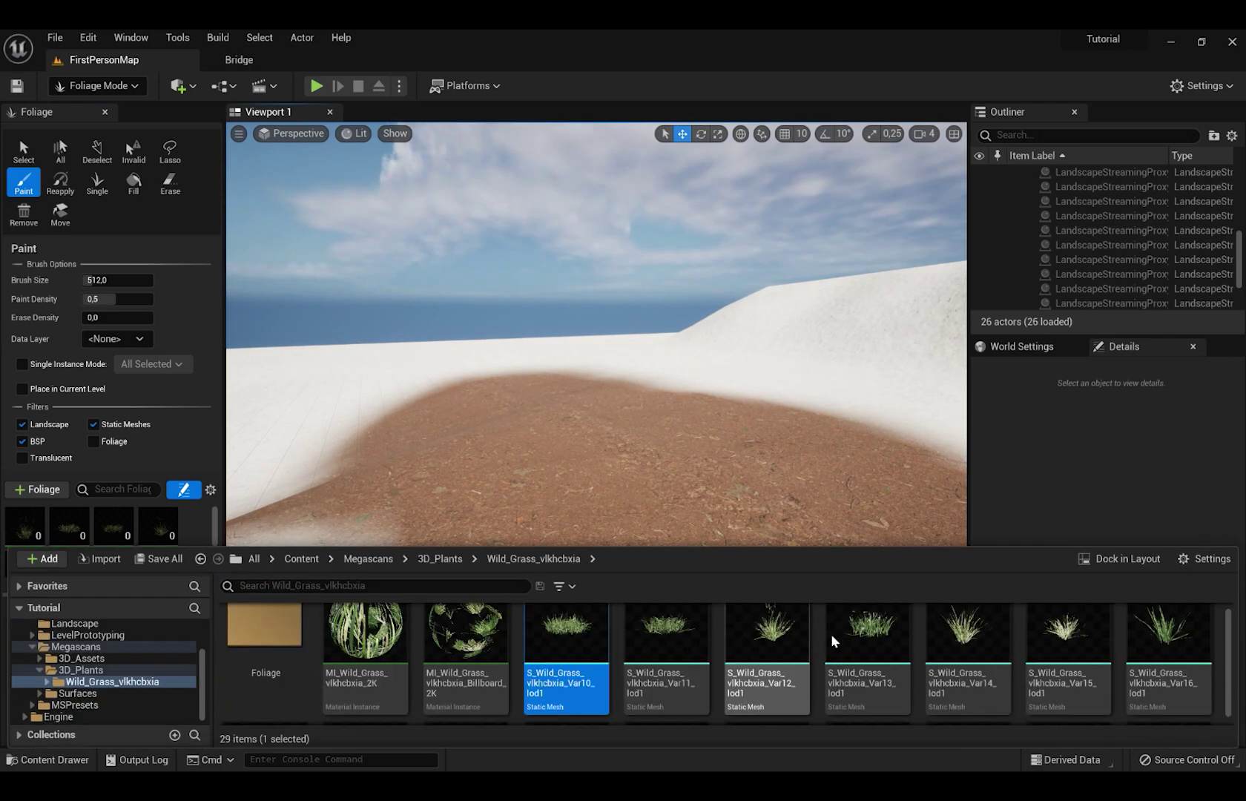
{"action": "left_click", "coordinate": [887, 650], "text": "shift"}
{"action": "left_click_drag", "start_coordinate": [886, 651], "coordinate": [116, 543]}
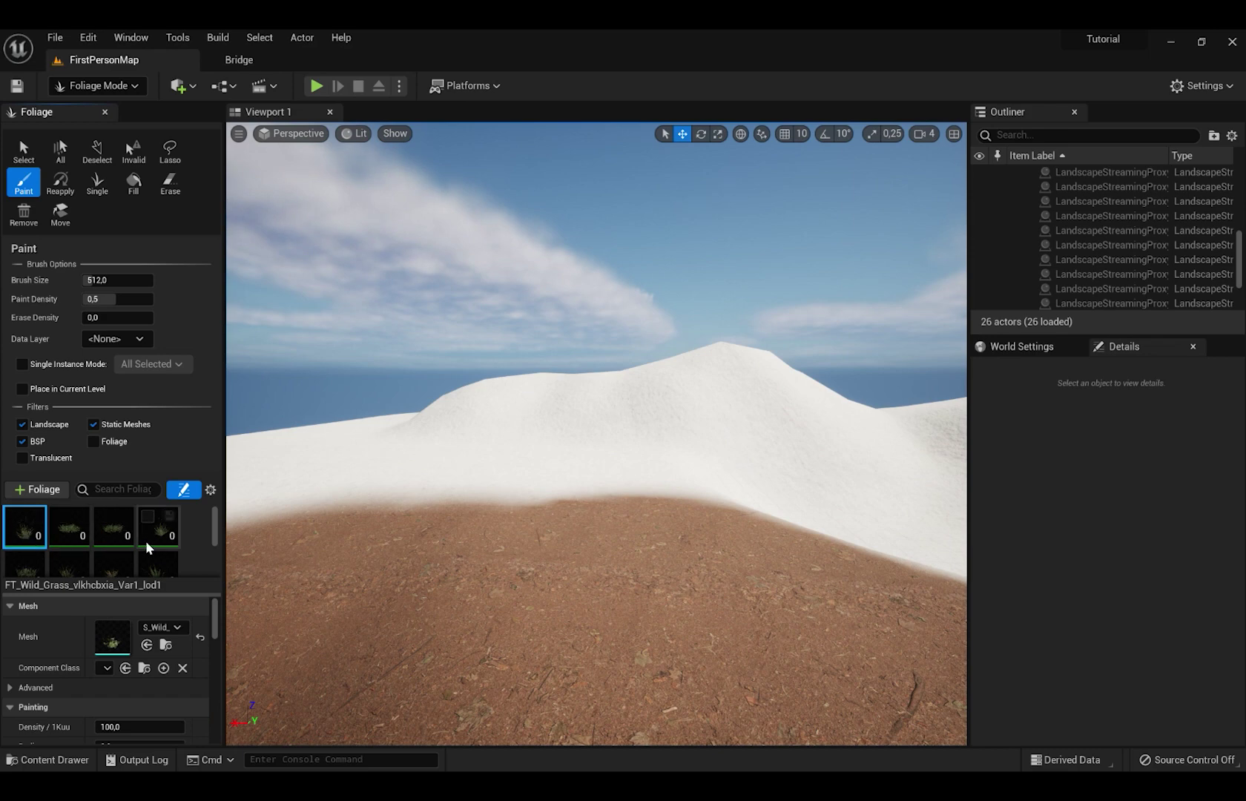
Select the first four wild grass foliage types and paint them onto the brown ground.
{"action": "left_click", "coordinate": [150, 546], "text": "shift"}
{"action": "left_click", "coordinate": [148, 517]}
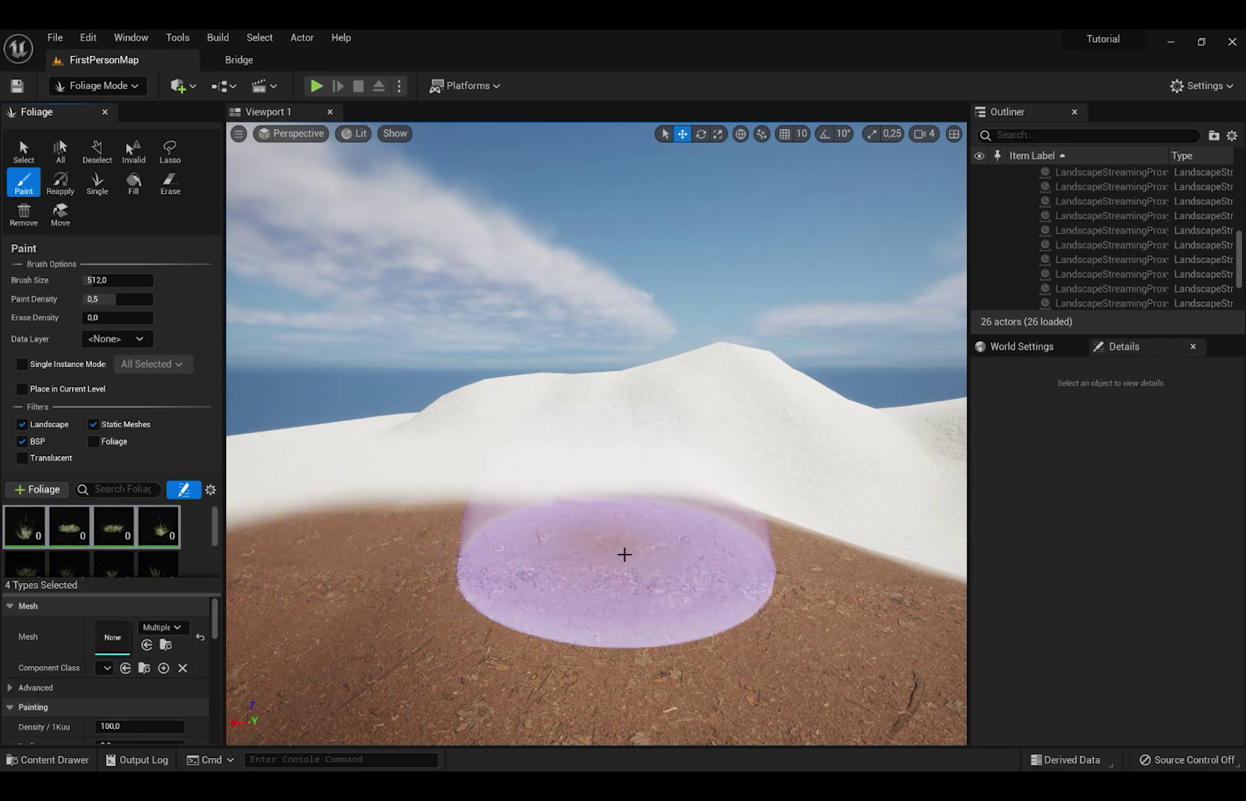
{"action": "left_click", "coordinate": [639, 567]}
{"action": "right_click_drag", "start_coordinate": [642, 567], "coordinate": [655, 610]}
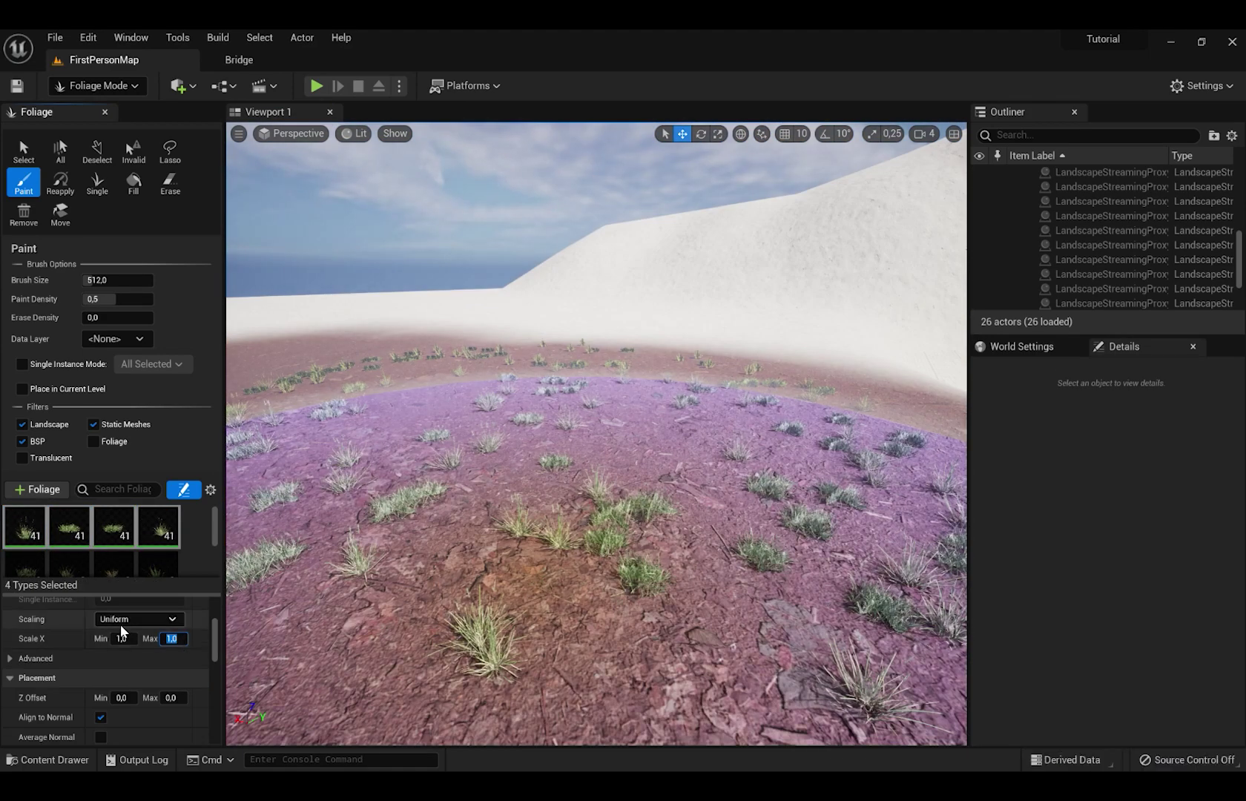
Adjust the uniform scale range of the four grass types and paint more grass on the ground.
{"action": "left_click", "coordinate": [123, 639]}
{"action": "key", "text": "Return"}
{"action": "key", "text": "Return"}
{"action": "key", "text": "s"}
{"action": "mouse_move", "coordinate": [602, 526]}
{"action": "right_mouse_down"}
{"action": "mouse_move", "coordinate": [602, 556]}
{"action": "mouse_move", "coordinate": [602, 526]}
{"action": "right_mouse_up"}
{"action": "mouse_move", "coordinate": [602, 526]}
{"action": "left_mouse_down"}
{"action": "mouse_move", "coordinate": [706, 479]}
{"action": "mouse_move", "coordinate": [595, 486]}
{"action": "left_mouse_up"}
{"action": "mouse_move", "coordinate": [596, 486]}
{"action": "right_mouse_down"}
{"action": "mouse_move", "coordinate": [595, 445]}
{"action": "mouse_move", "coordinate": [697, 444]}
{"action": "mouse_move", "coordinate": [667, 489]}
{"action": "mouse_move", "coordinate": [596, 415]}
{"action": "right_mouse_up"}
Set the foliage paint density to 1.0 and paint dense grass across the brown ground.
{"action": "key", "text": "a"}
{"action": "key", "text": "w"}
{"action": "key", "text": "s"}
{"action": "left_click_drag", "start_coordinate": [130, 301], "coordinate": [159, 302]}
{"action": "mouse_move", "coordinate": [648, 550]}
{"action": "left_mouse_down"}
{"action": "mouse_move", "coordinate": [450, 454]}
{"action": "mouse_move", "coordinate": [319, 311]}
{"action": "mouse_move", "coordinate": [656, 459]}
{"action": "mouse_move", "coordinate": [590, 406]}
{"action": "mouse_move", "coordinate": [449, 385]}
{"action": "left_mouse_up"}
Filter the foliage types by rock and paint both rocks, scaled between 2.0 and 4.0, across the snow beside the grass.
{"action": "scroll", "coordinate": [449, 385], "scroll_direction": "up", "scroll_amount": 5}
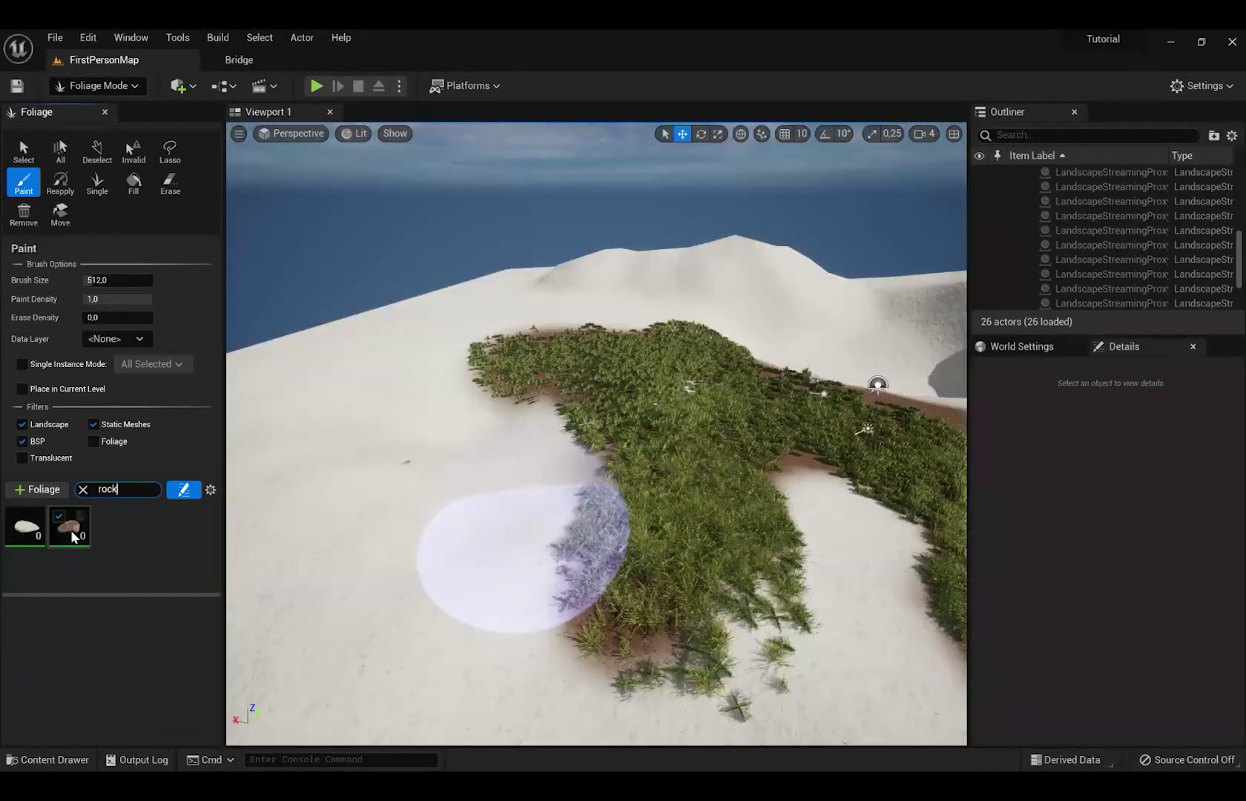
{"action": "mouse_move", "coordinate": [554, 445]}
{"action": "left_mouse_down"}
{"action": "mouse_move", "coordinate": [559, 518]}
{"action": "mouse_move", "coordinate": [520, 623]}
{"action": "mouse_move", "coordinate": [556, 514]}
{"action": "left_mouse_up"}
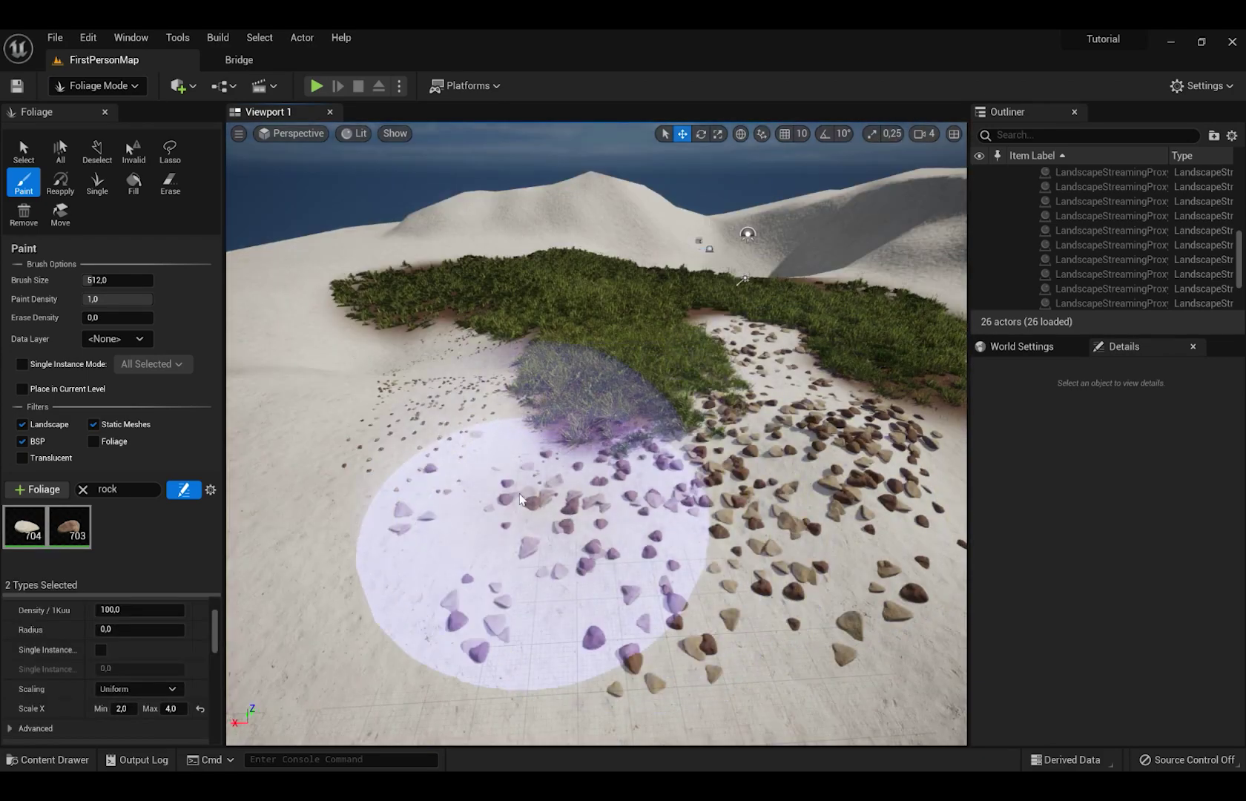
{"action": "left_click_drag", "start_coordinate": [487, 570], "coordinate": [417, 403]}
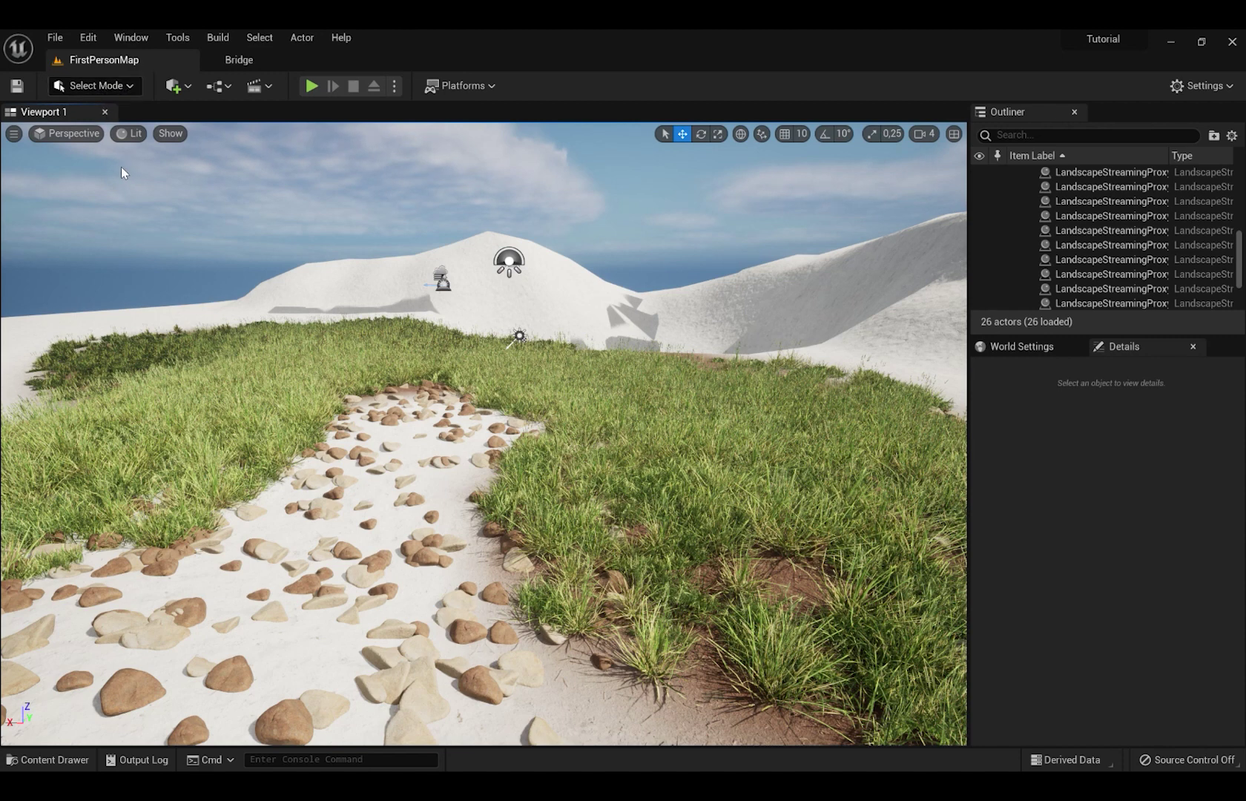
Model a 100 x 100 x 100 box on the grass and scale it into an upright slab, about 3.88 by 1.0 by 6.74.
{"action": "key", "text": "shift+5"}
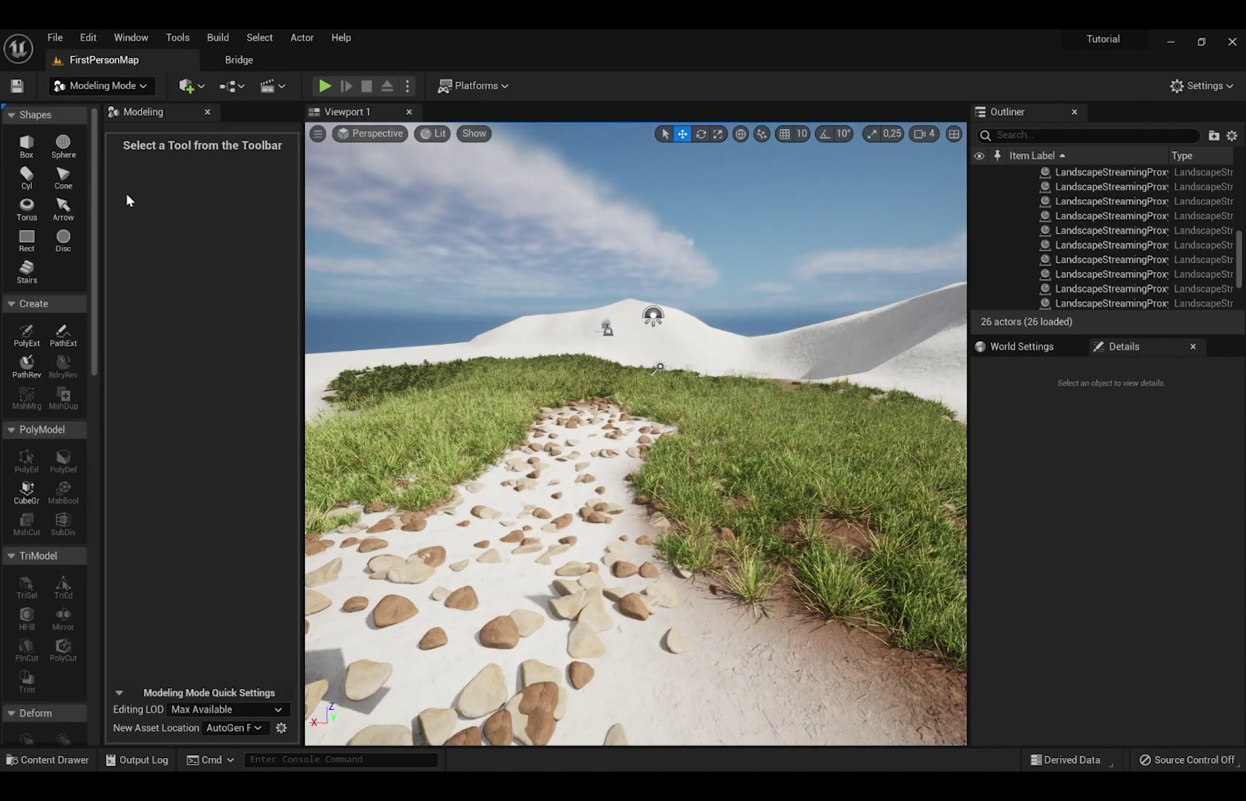
{"action": "left_click", "coordinate": [26, 146]}
{"action": "left_click", "coordinate": [818, 482]}
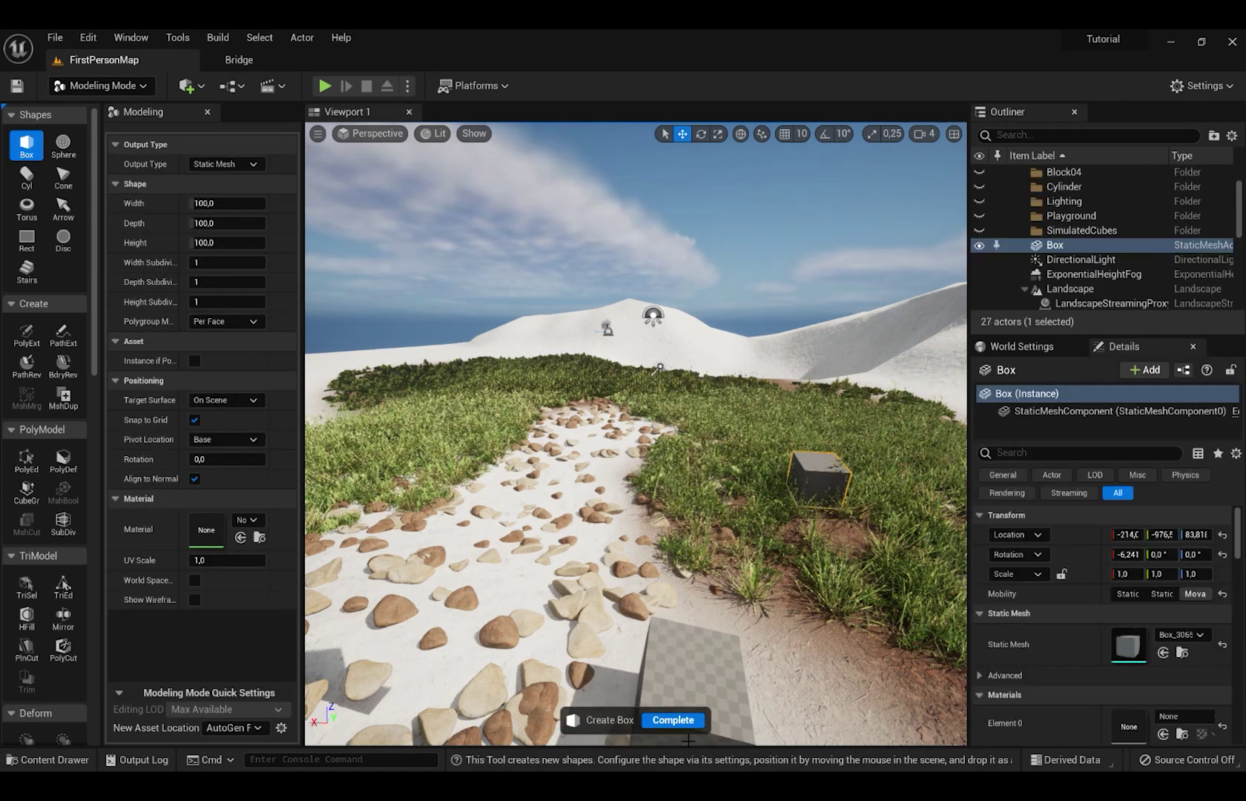
{"action": "key", "text": "Return"}
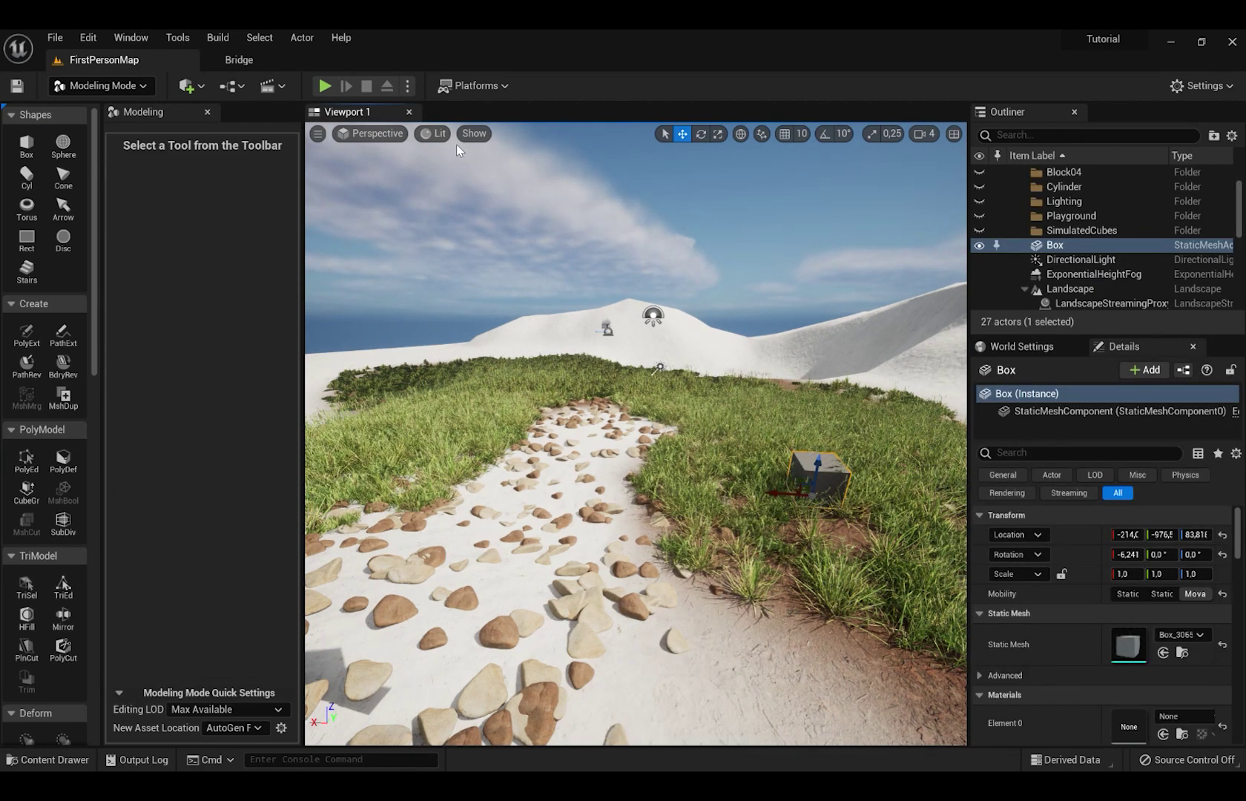
{"action": "left_click", "coordinate": [716, 134]}
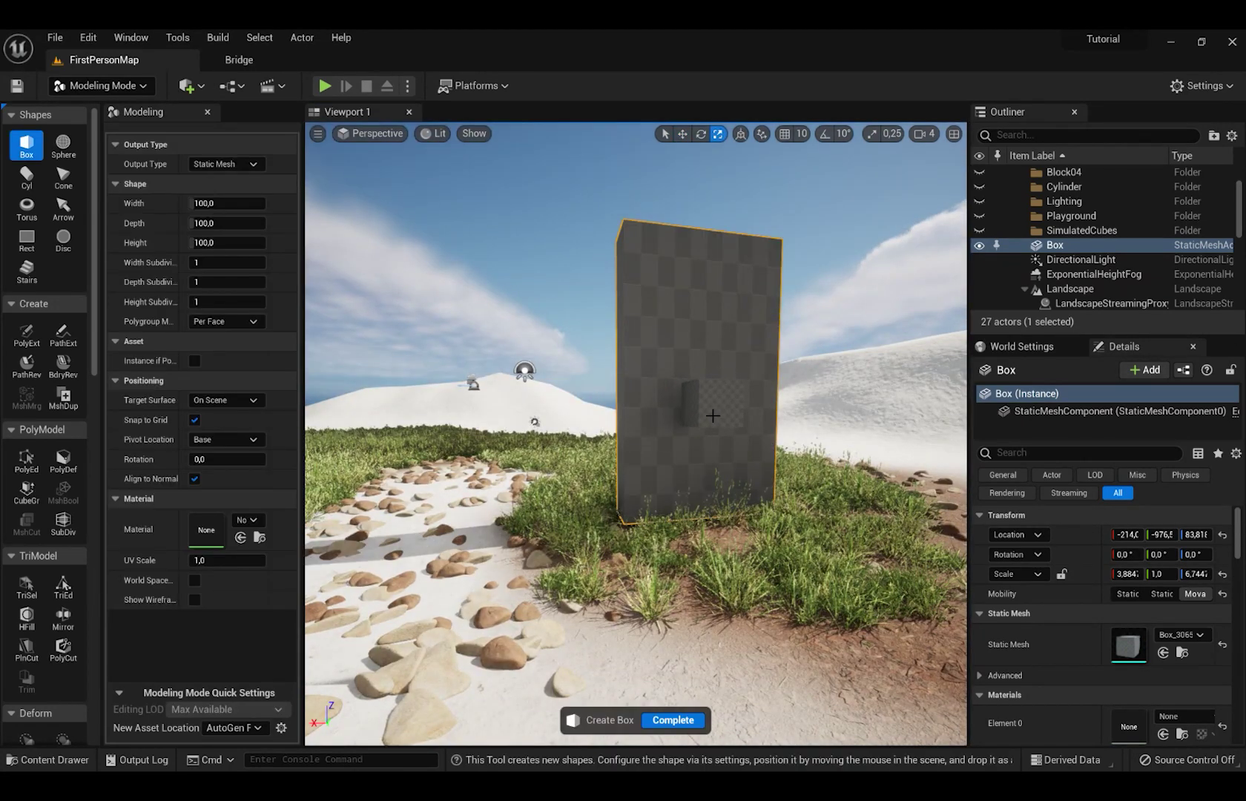
Cut a window through the slab by passing a second box through it and subtracting it with Mesh Boolean, Difference B - A.
{"action": "left_click", "coordinate": [711, 415]}
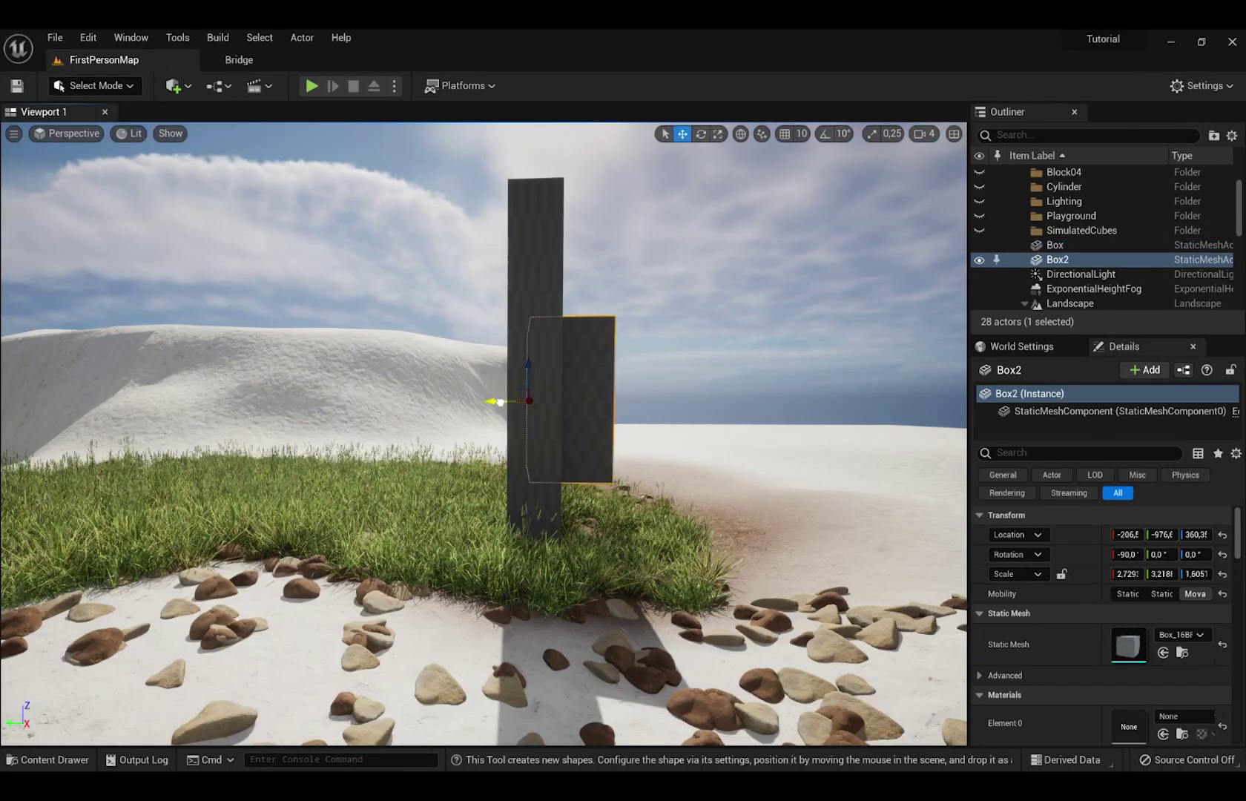
{"action": "left_click_drag", "start_coordinate": [495, 402], "coordinate": [467, 401]}
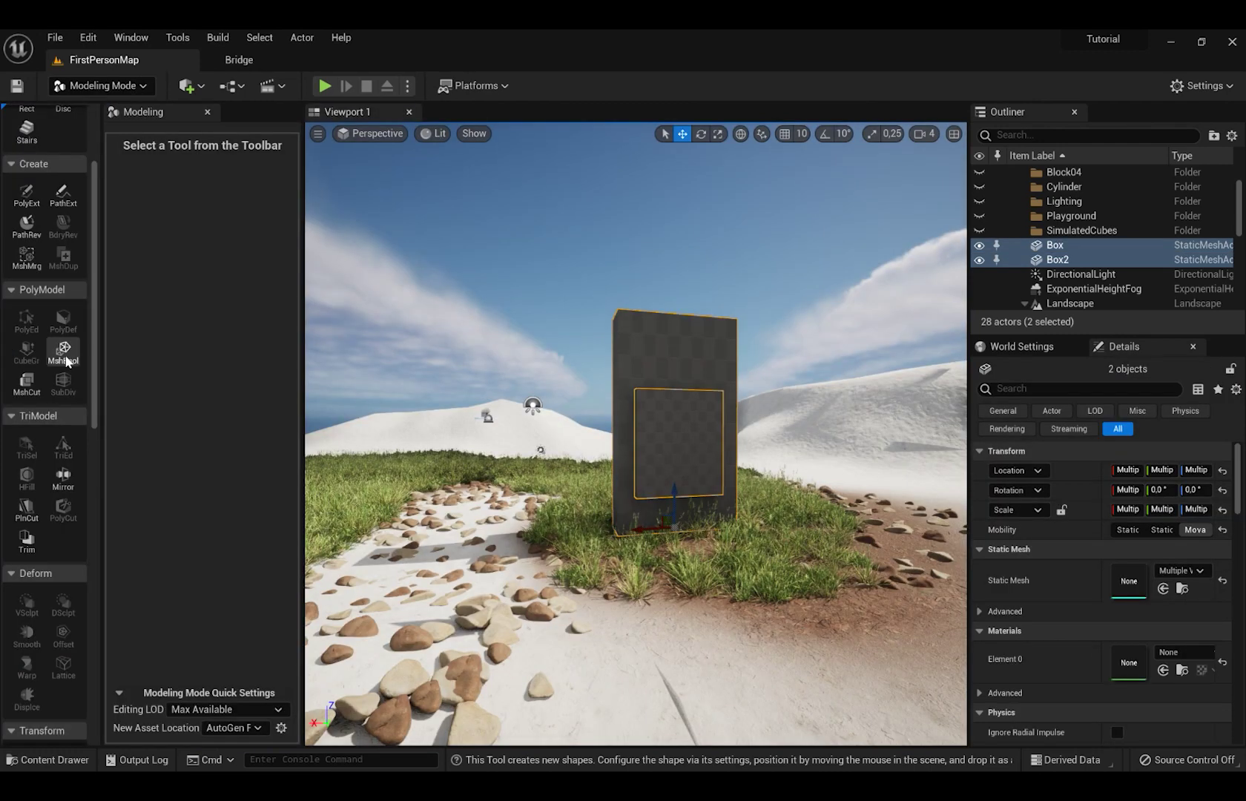
{"action": "left_click", "coordinate": [63, 352]}
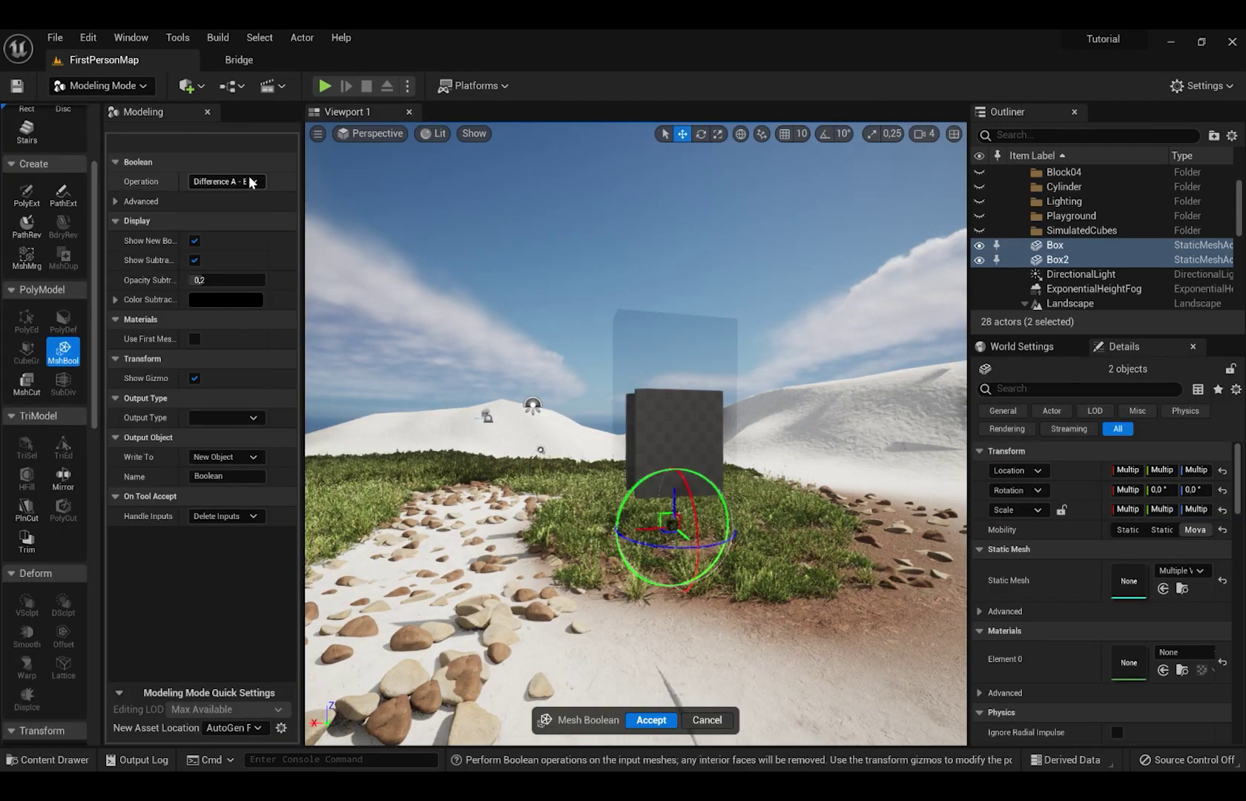
{"action": "left_click", "coordinate": [209, 182]}
{"action": "left_click", "coordinate": [226, 208]}
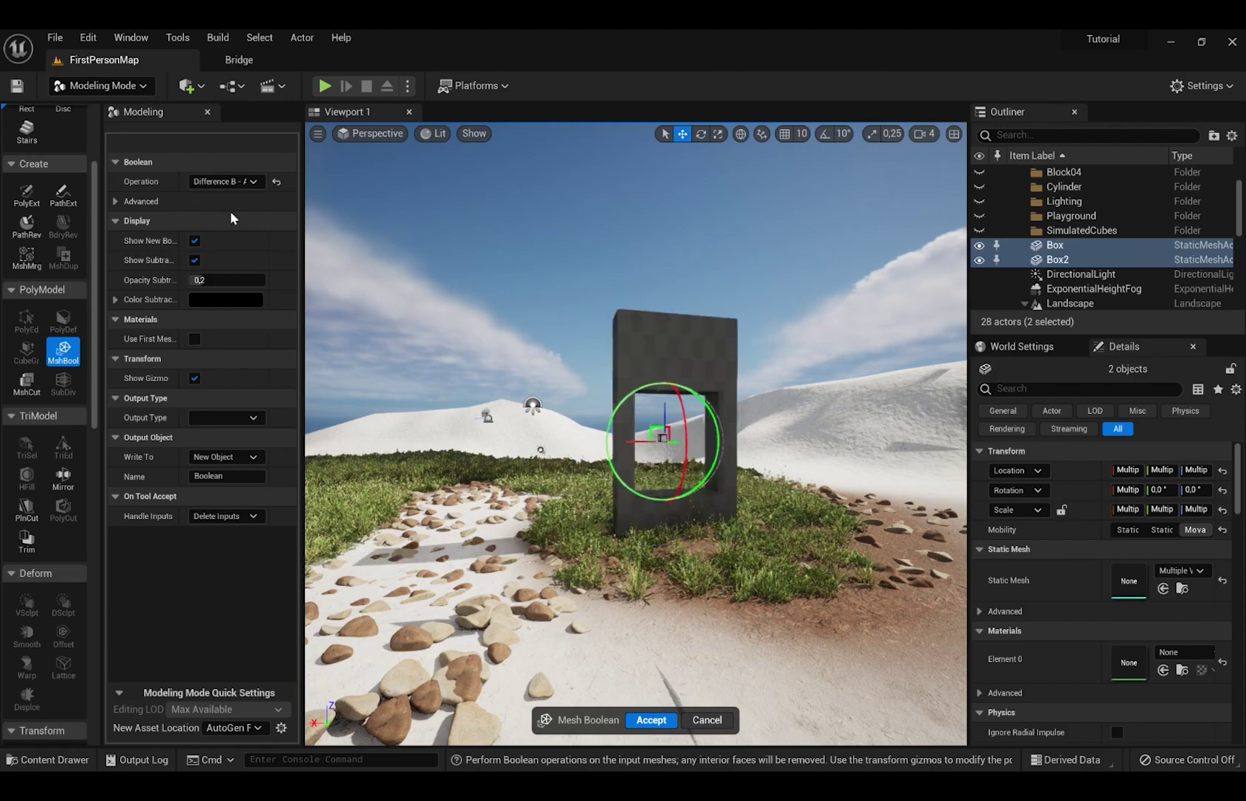
{"action": "right_click_drag", "start_coordinate": [643, 322], "coordinate": [660, 319]}
{"action": "scroll", "coordinate": [660, 319], "scroll_direction": "up", "scroll_amount": 5}
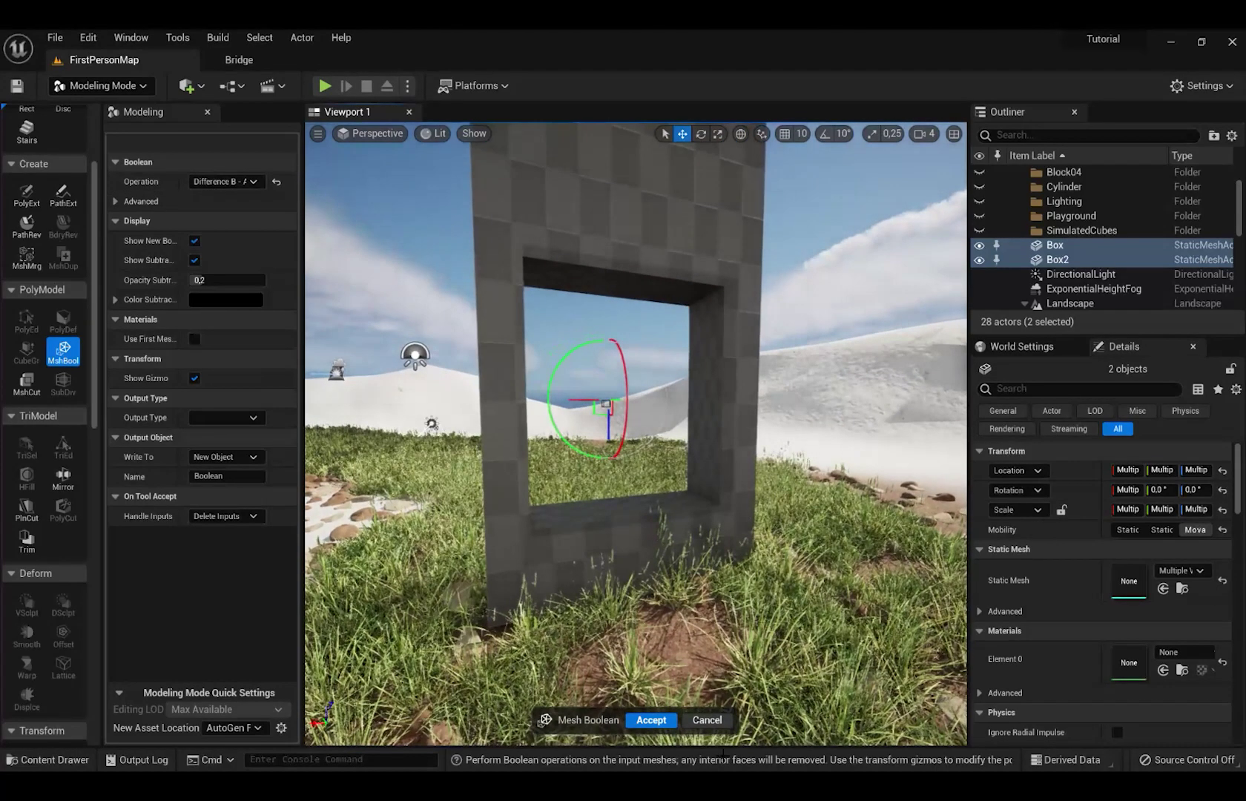
{"action": "left_click", "coordinate": [661, 720]}
Assign the BrushedMetal material to the slab with the window opening and view it from several sides.
{"action": "key", "text": "d"}
{"action": "right_click_drag", "start_coordinate": [798, 389], "coordinate": [667, 389]}
{"action": "key", "text": "w"}
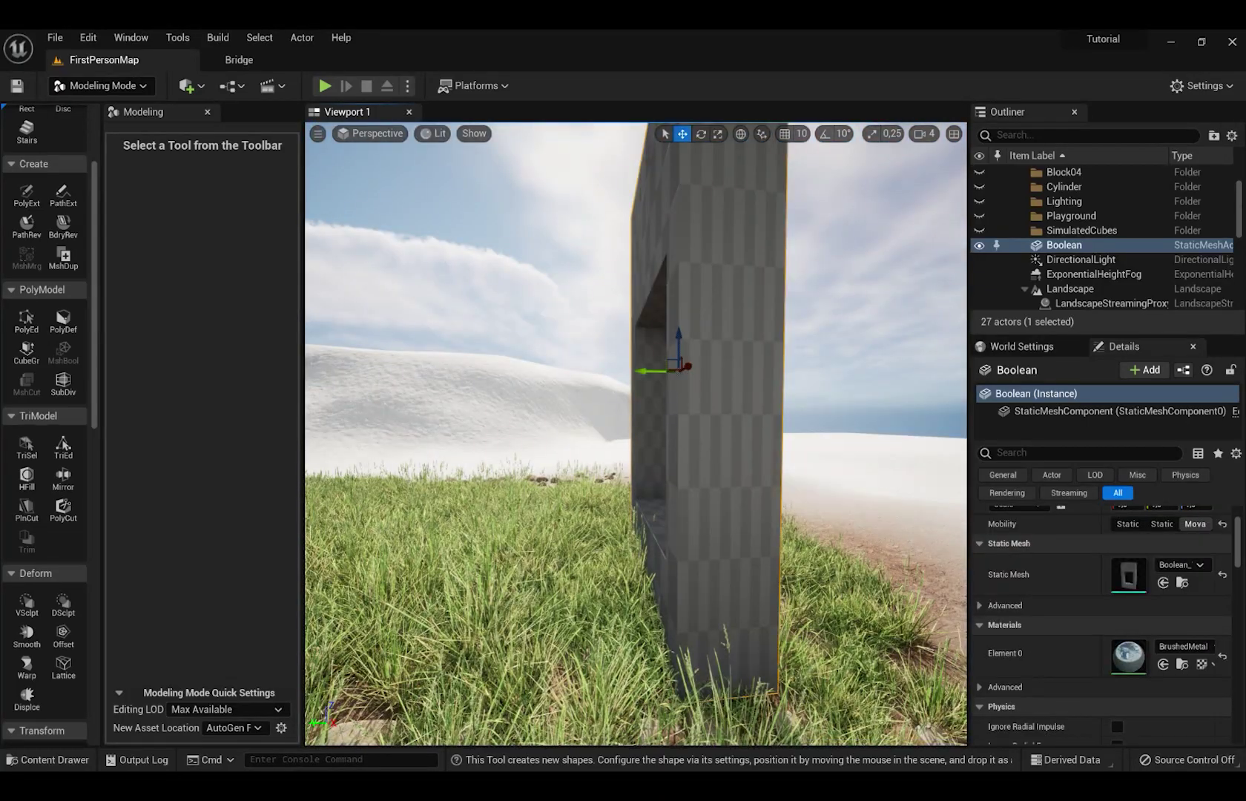
{"action": "key", "text": "a"}
{"action": "right_click_drag", "start_coordinate": [636, 389], "coordinate": [831, 389]}
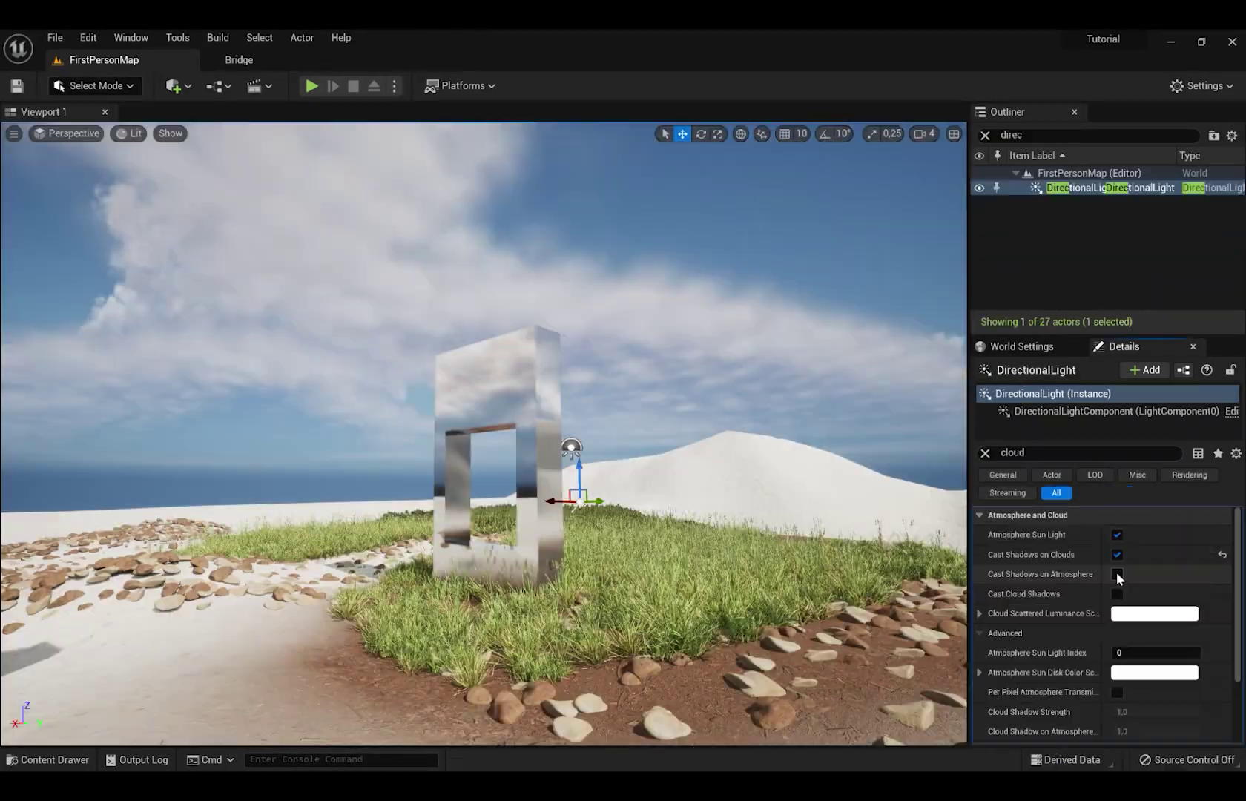
Enable Cast Shadows on Atmosphere for the DirectionalLight and rotate the light to lower the sun toward the horizon.
{"action": "left_click", "coordinate": [1117, 573]}
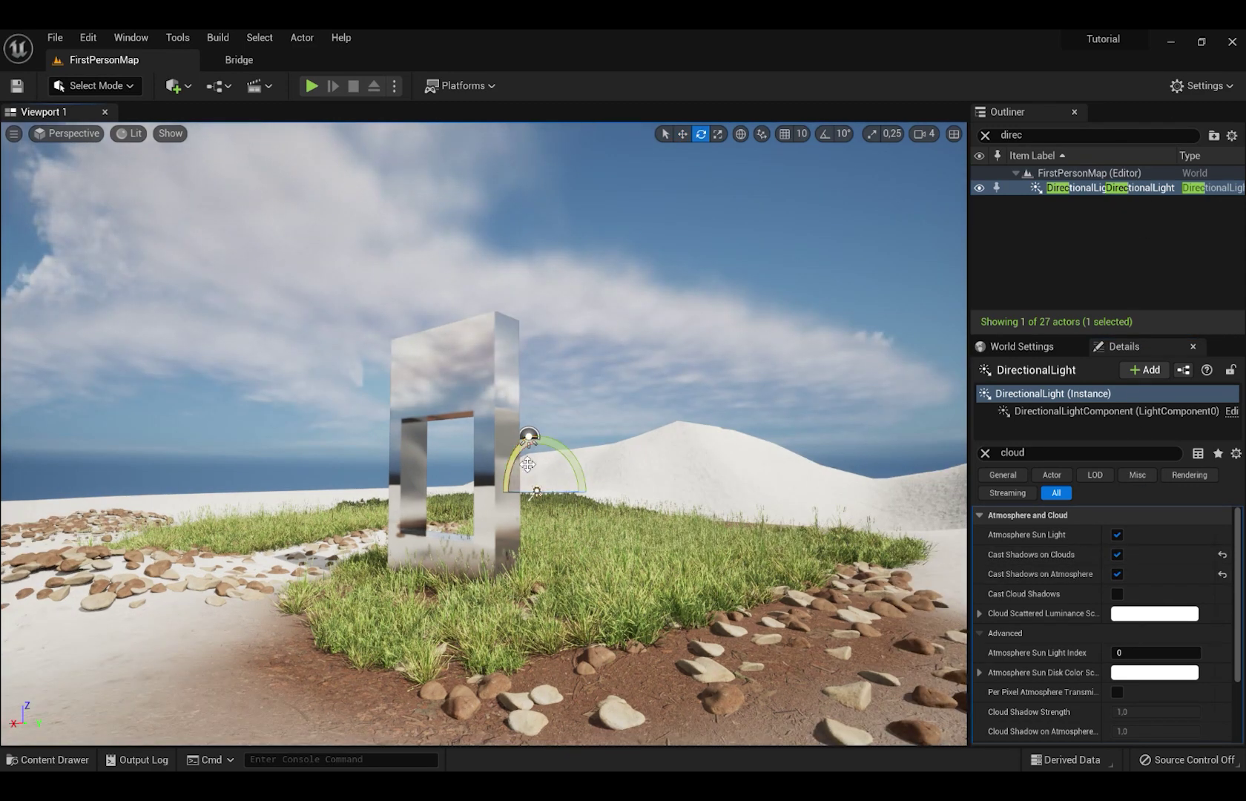
{"action": "left_click_drag", "start_coordinate": [527, 464], "coordinate": [523, 435]}
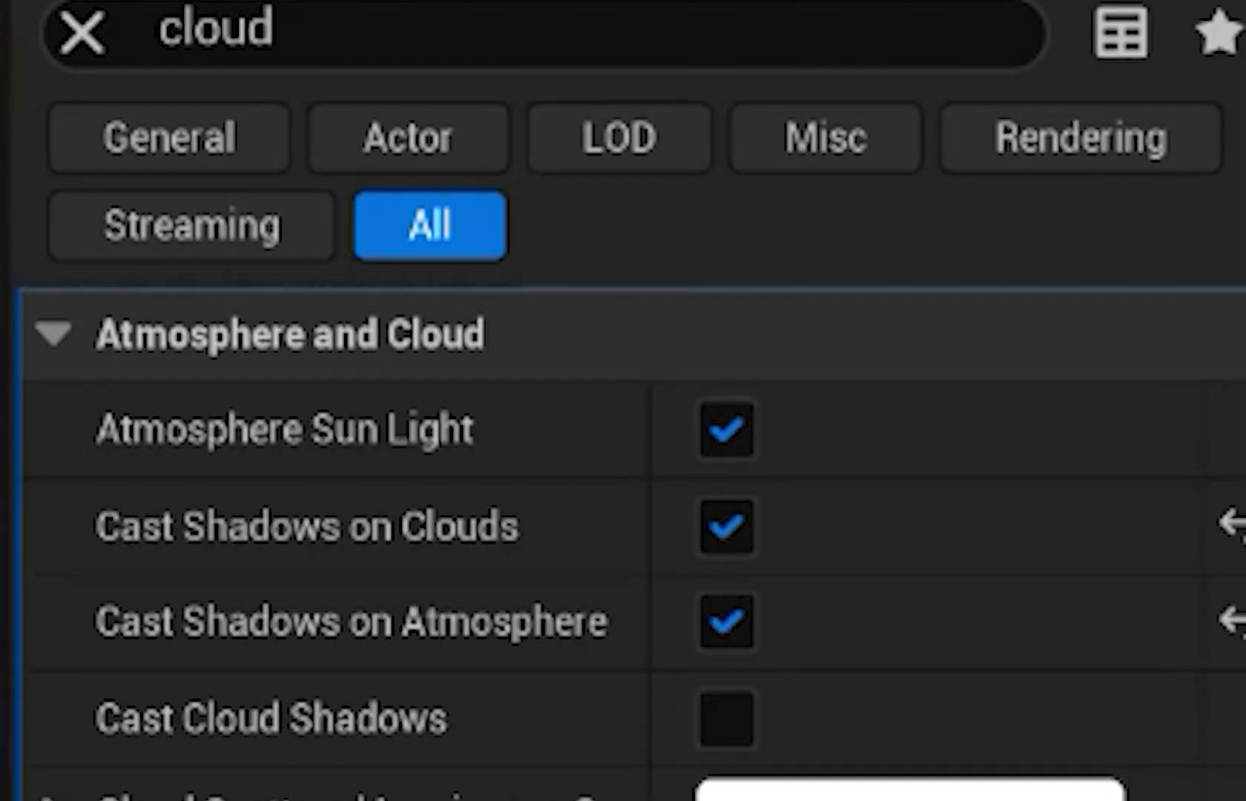
{"action": "left_click_drag", "start_coordinate": [522, 435], "coordinate": [528, 437]}
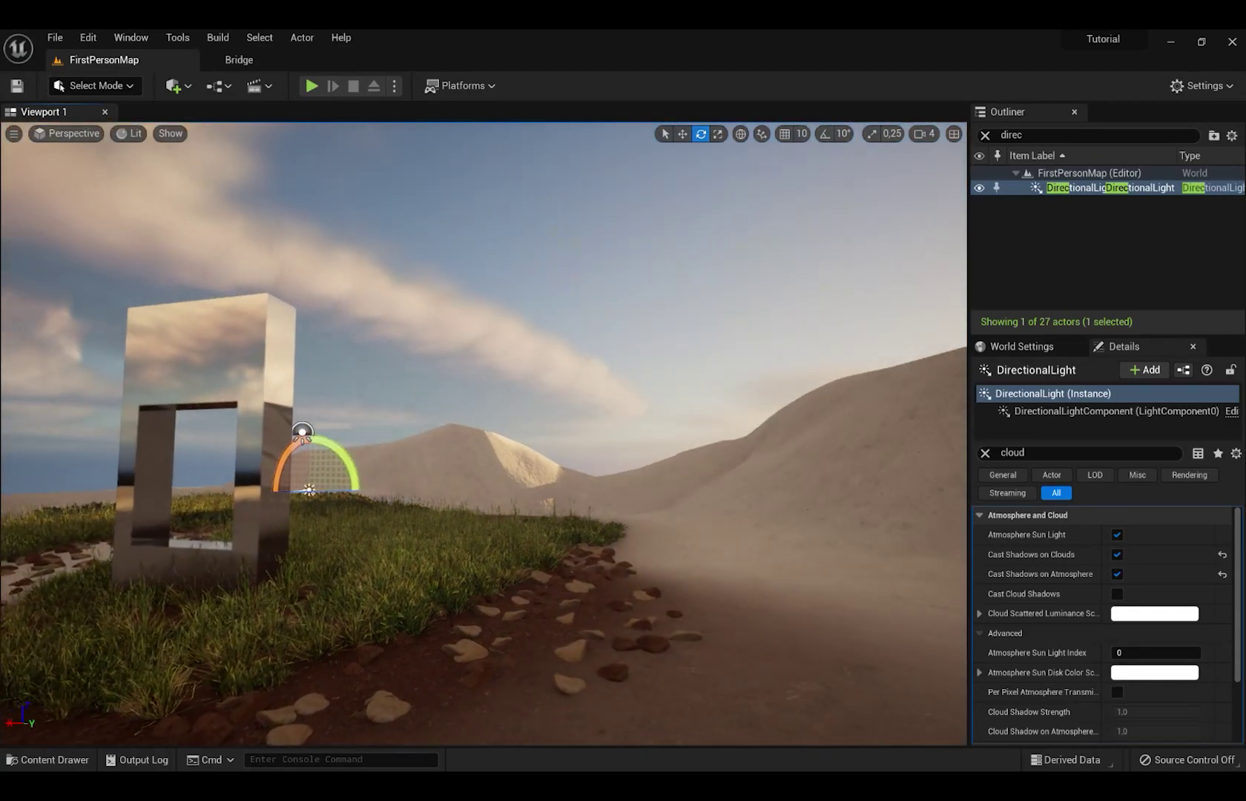
Refine the directional light's rotation for warm low sunlight on the metal frame, finishing the adjustment in local coordinate space.
{"action": "right_click_drag", "start_coordinate": [337, 499], "coordinate": [344, 499]}
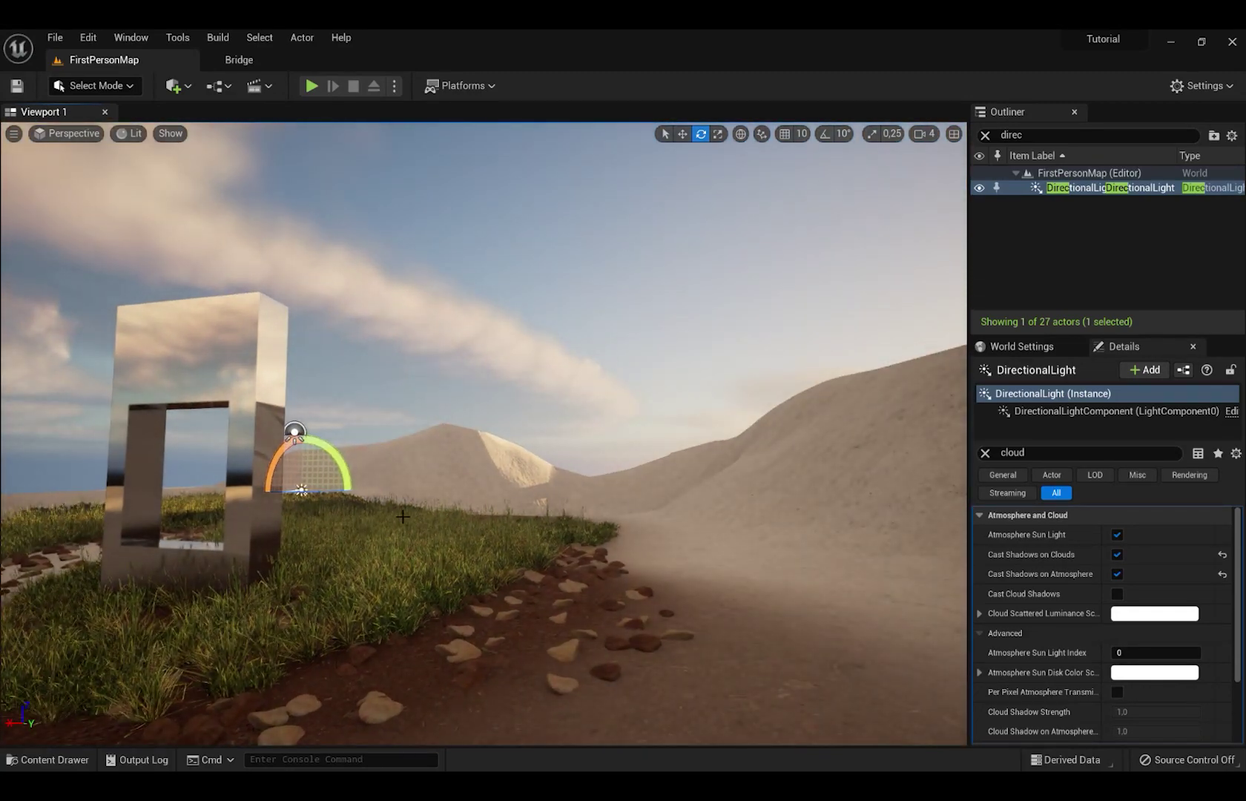
{"action": "left_click_drag", "start_coordinate": [337, 498], "coordinate": [300, 491]}
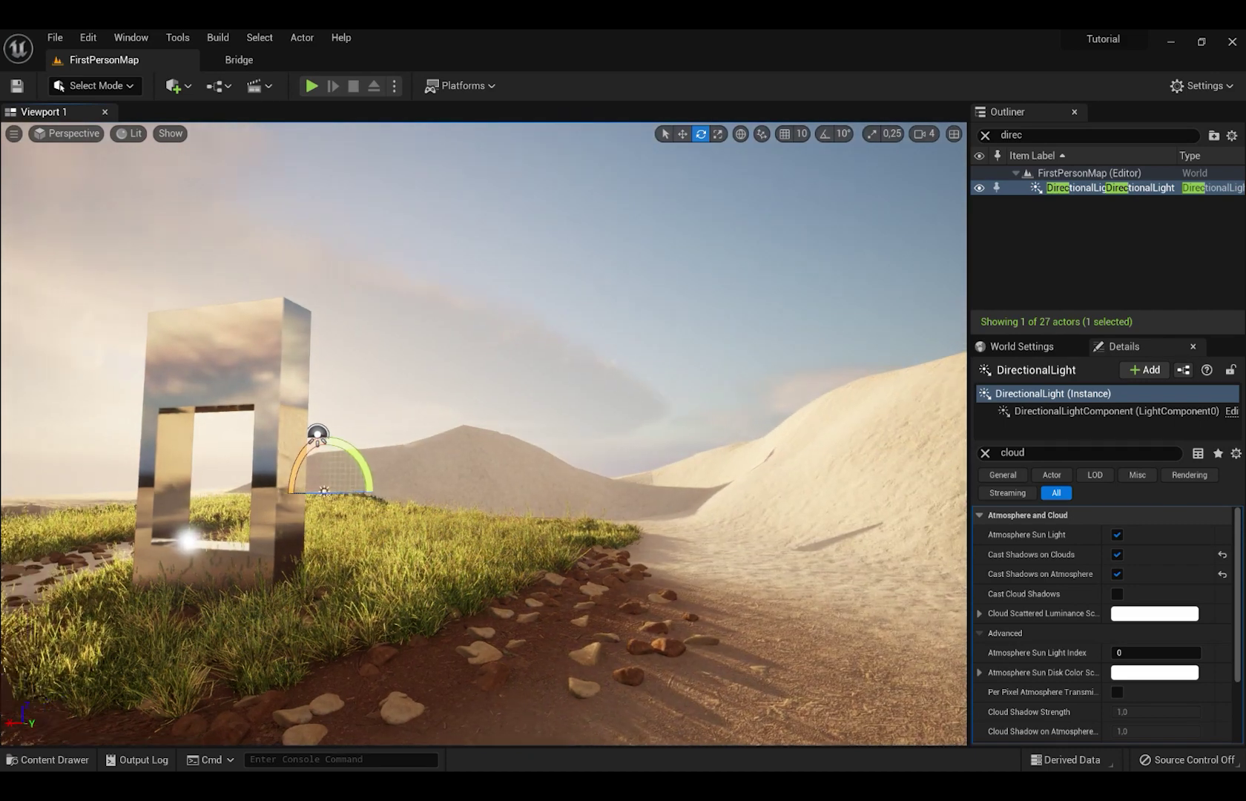
{"action": "right_click_drag", "start_coordinate": [515, 507], "coordinate": [283, 507]}
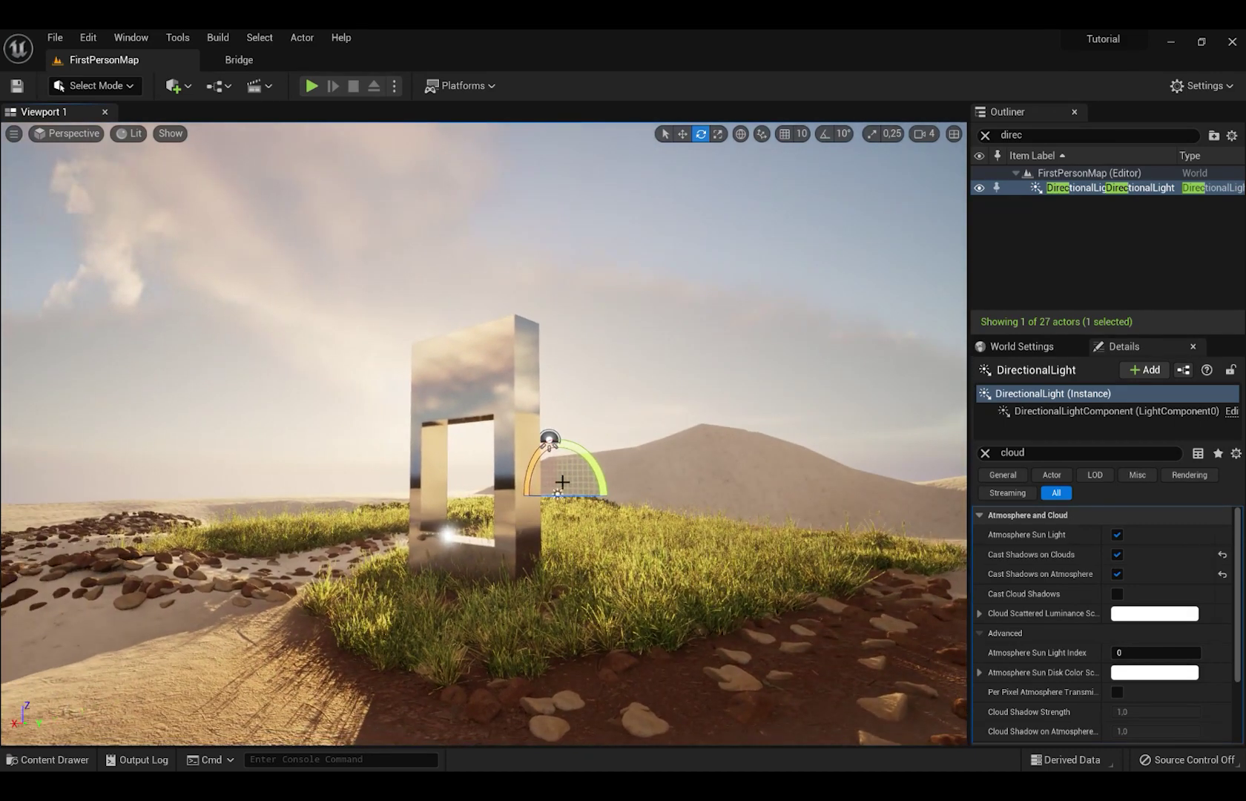
{"action": "left_click", "coordinate": [741, 135]}
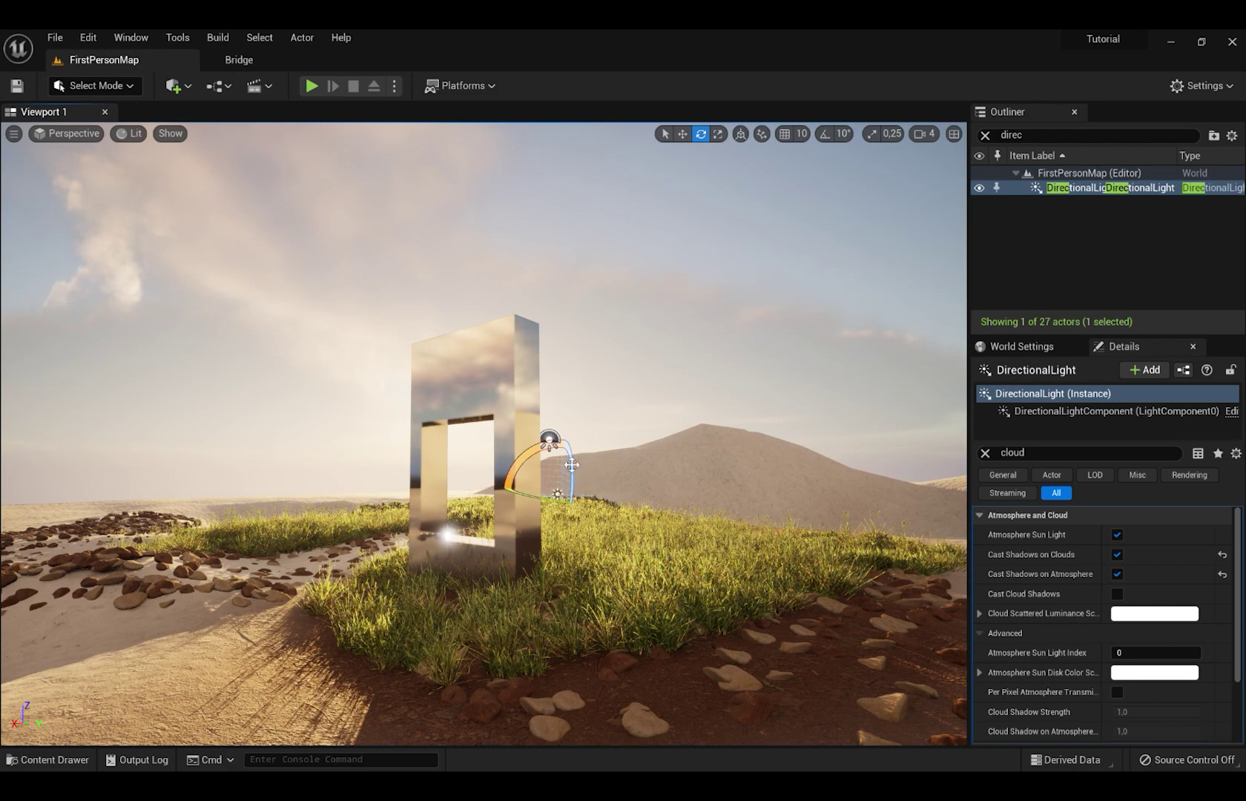
{"action": "left_click_drag", "start_coordinate": [573, 473], "coordinate": [577, 516]}
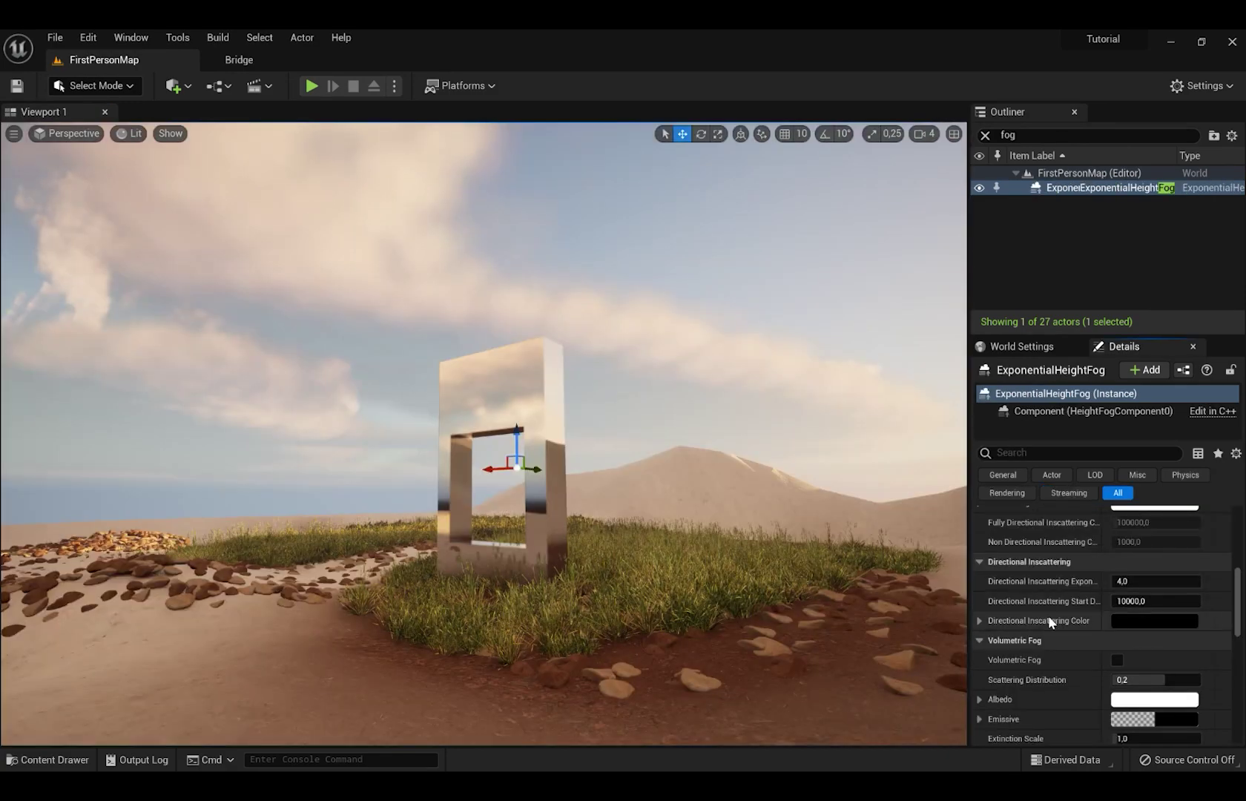
Enable Volumetric Fog on the ExponentialHeightFog actor.
{"action": "left_click", "coordinate": [1115, 659]}
{"action": "scroll", "coordinate": [1110, 595], "scroll_direction": "up", "scroll_amount": 10}
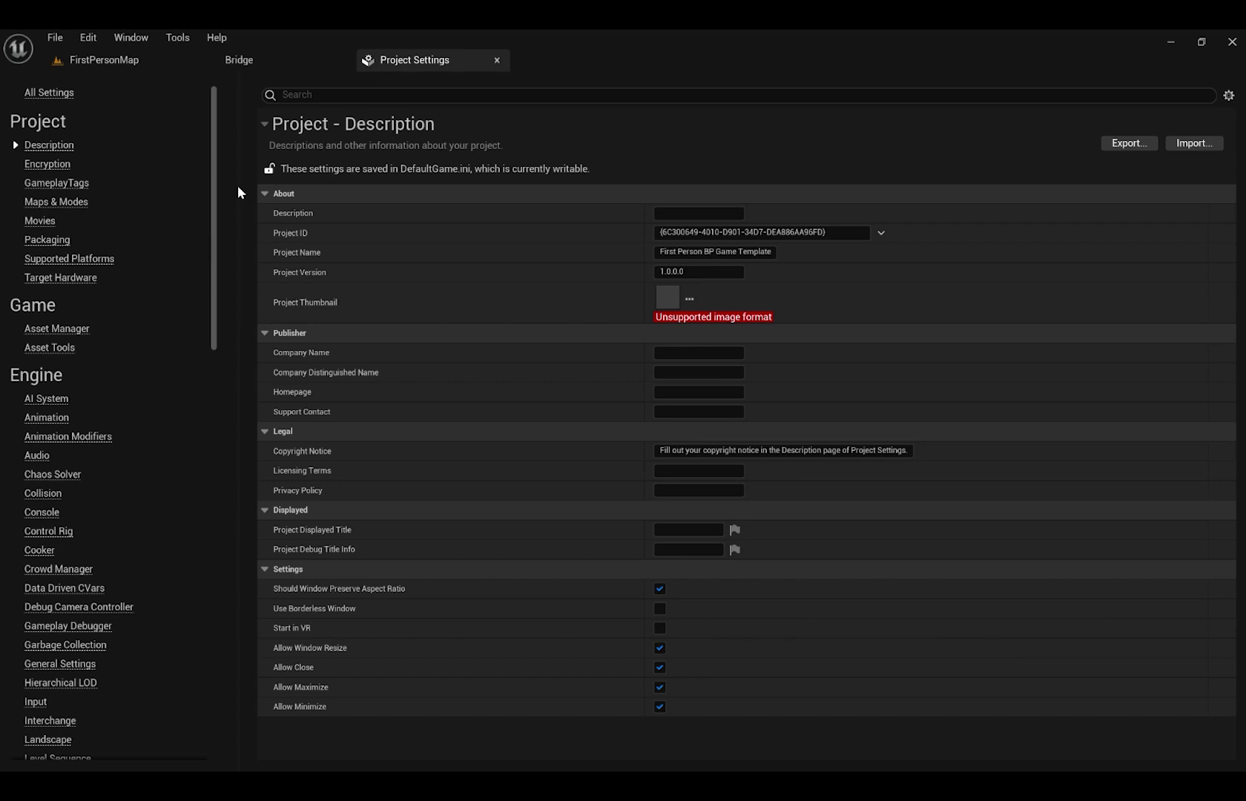
Search the project settings for "Support sky at" and enable the Volumetrics plugin.
{"action": "type", "text": "Support"}
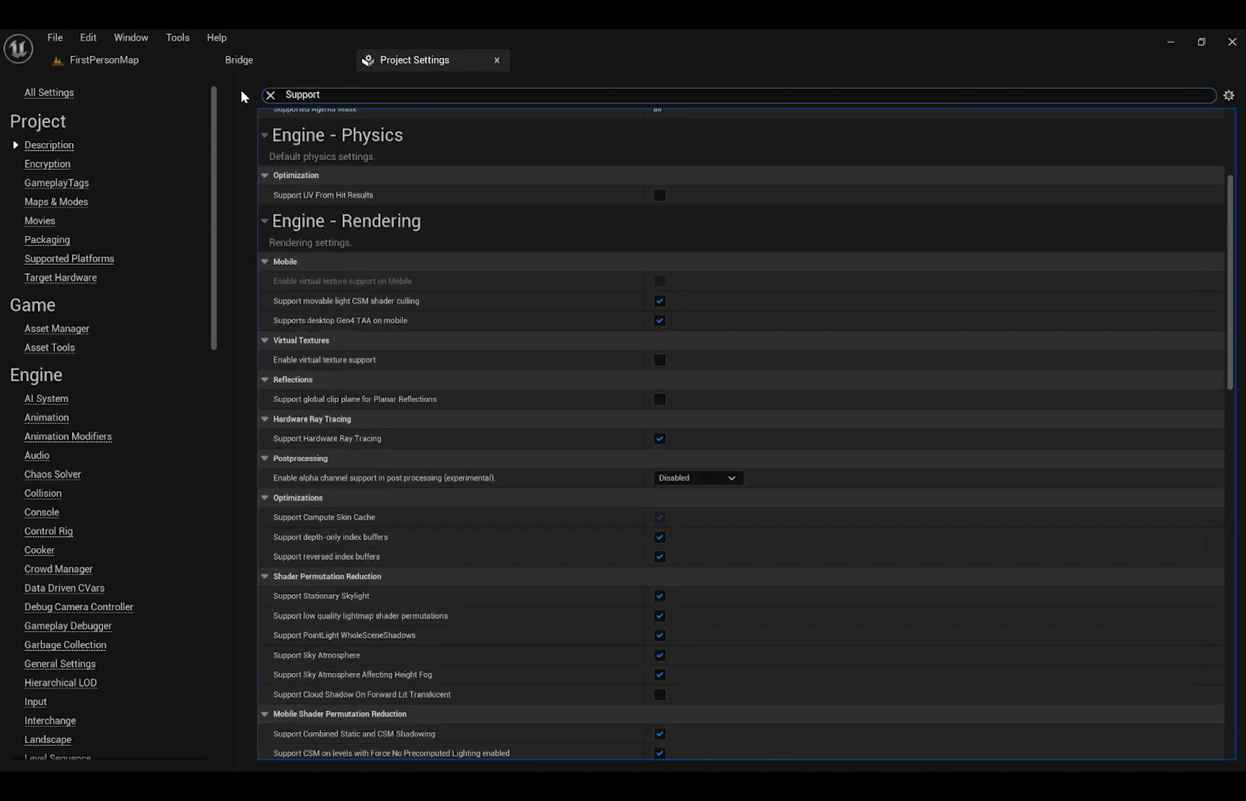
{"action": "type", "text": " sky at"}
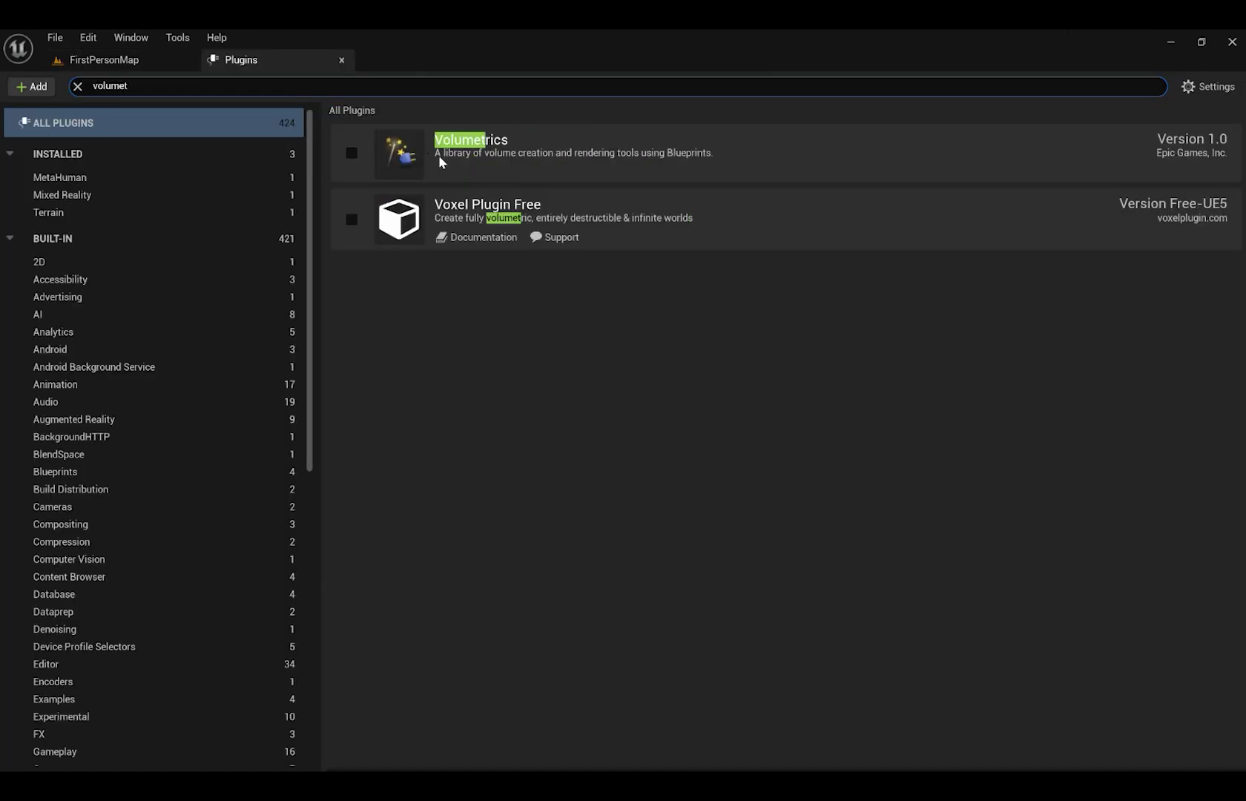
{"action": "left_click", "coordinate": [352, 153]}
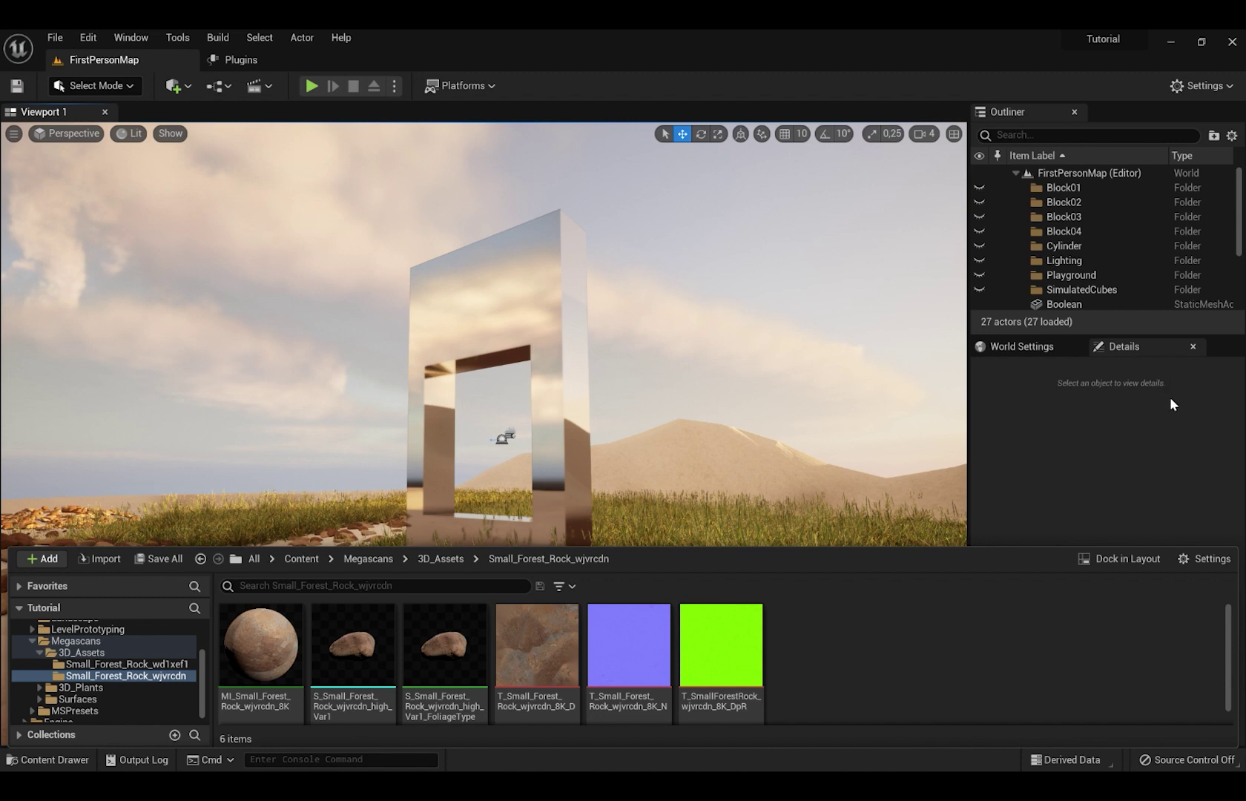
Open the Sky Materials folder inside the engine's Volumetrics plugin content.
{"action": "left_click", "coordinate": [45, 716]}
{"action": "left_click", "coordinate": [25, 717]}
{"action": "scroll", "coordinate": [44, 711], "scroll_direction": "down", "scroll_amount": 8}
{"action": "scroll", "coordinate": [62, 710], "scroll_direction": "down", "scroll_amount": 15}
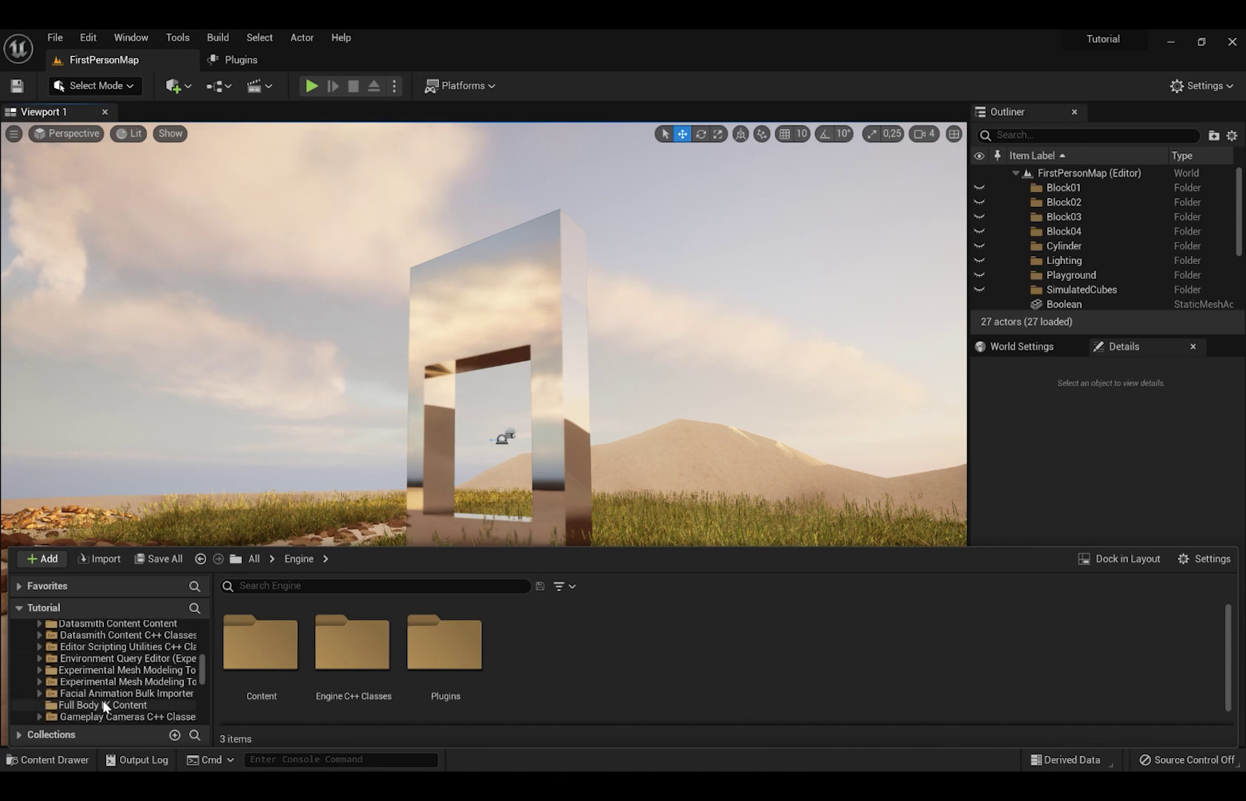
{"action": "left_click", "coordinate": [109, 705]}
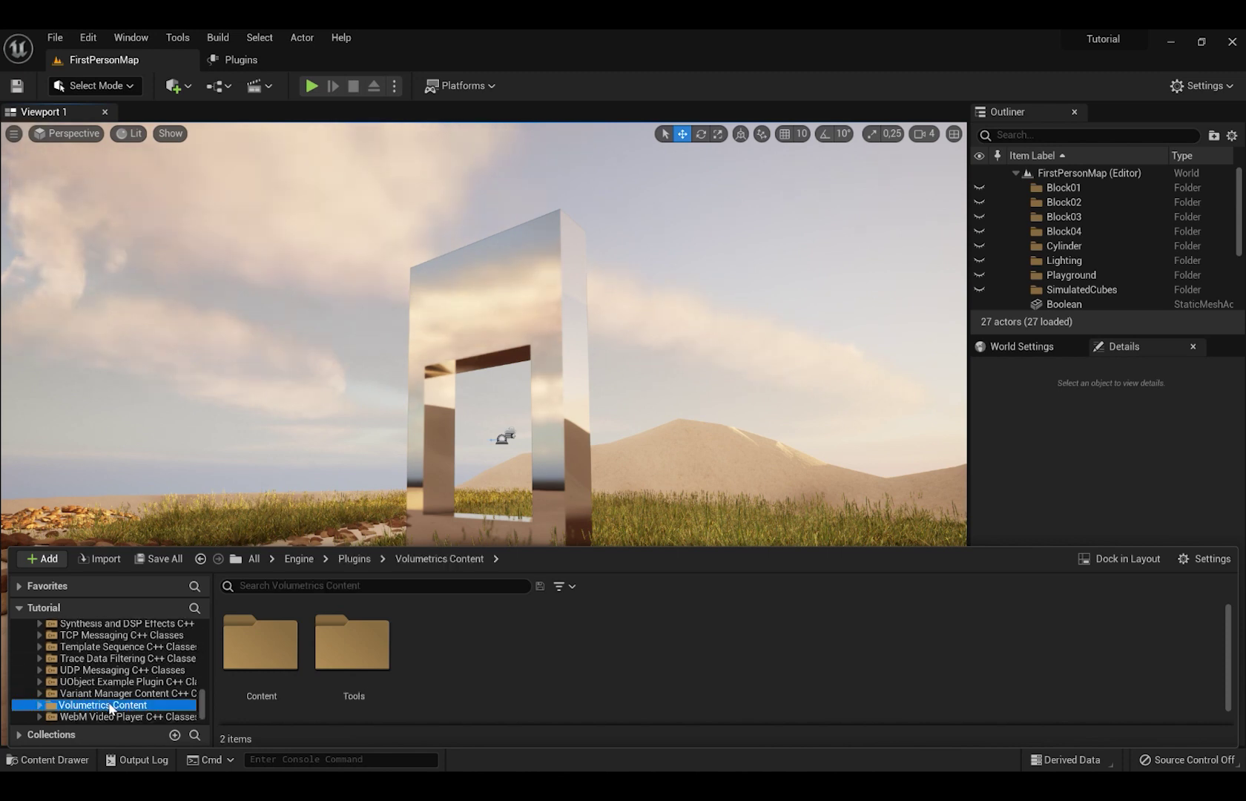
{"action": "double_click", "coordinate": [276, 705]}
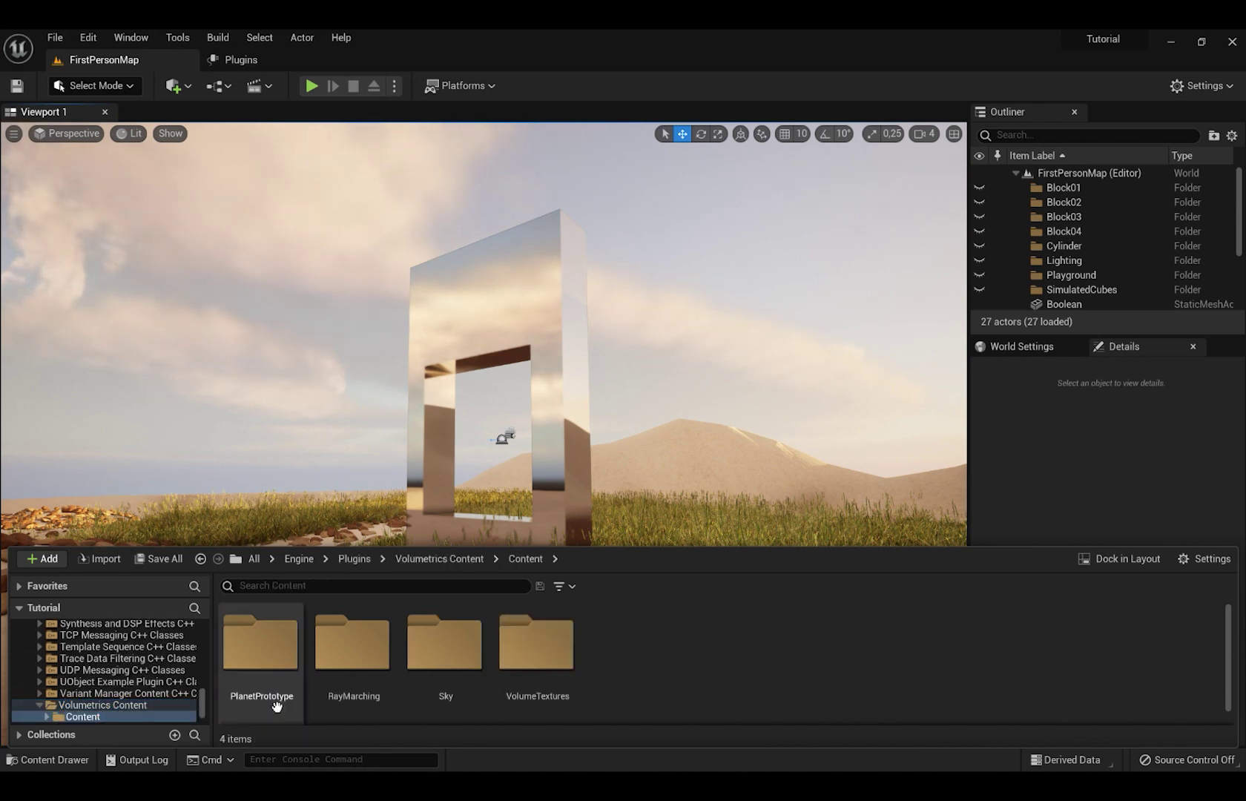
{"action": "double_click", "coordinate": [416, 679]}
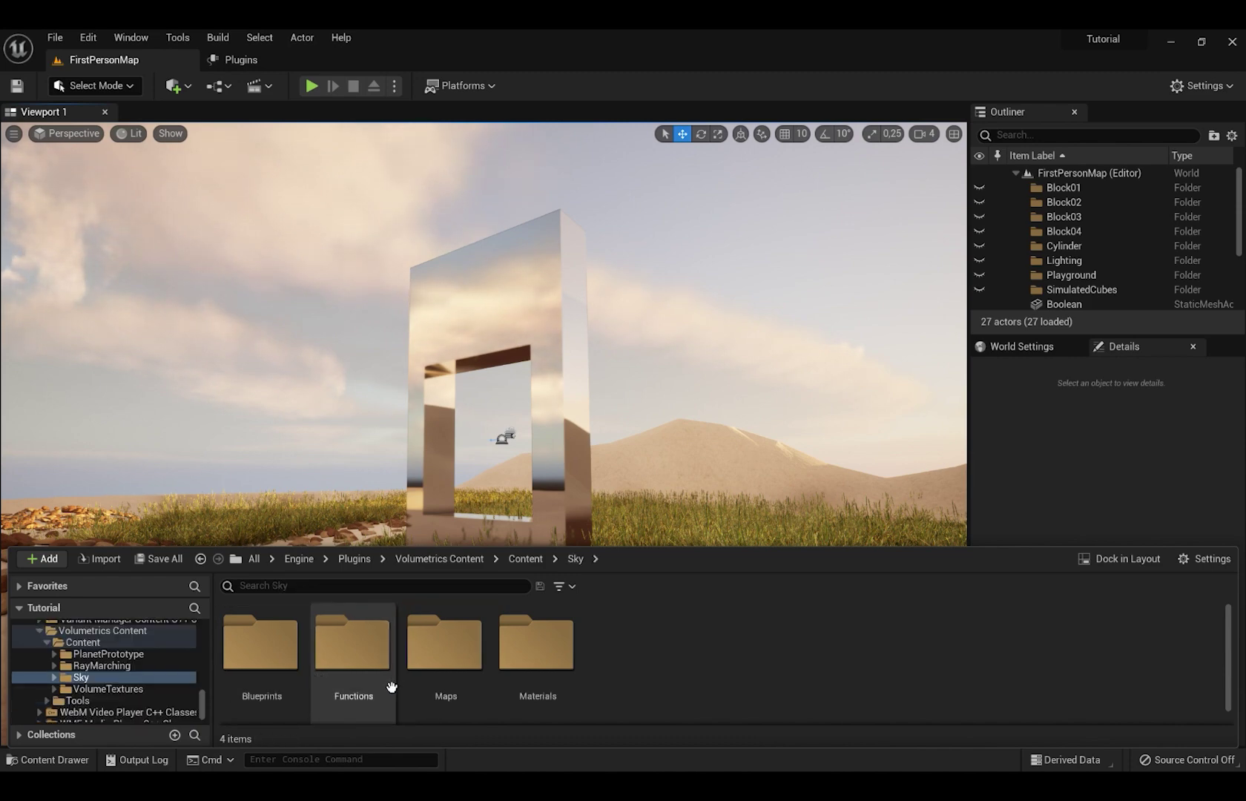
{"action": "double_click", "coordinate": [550, 667]}
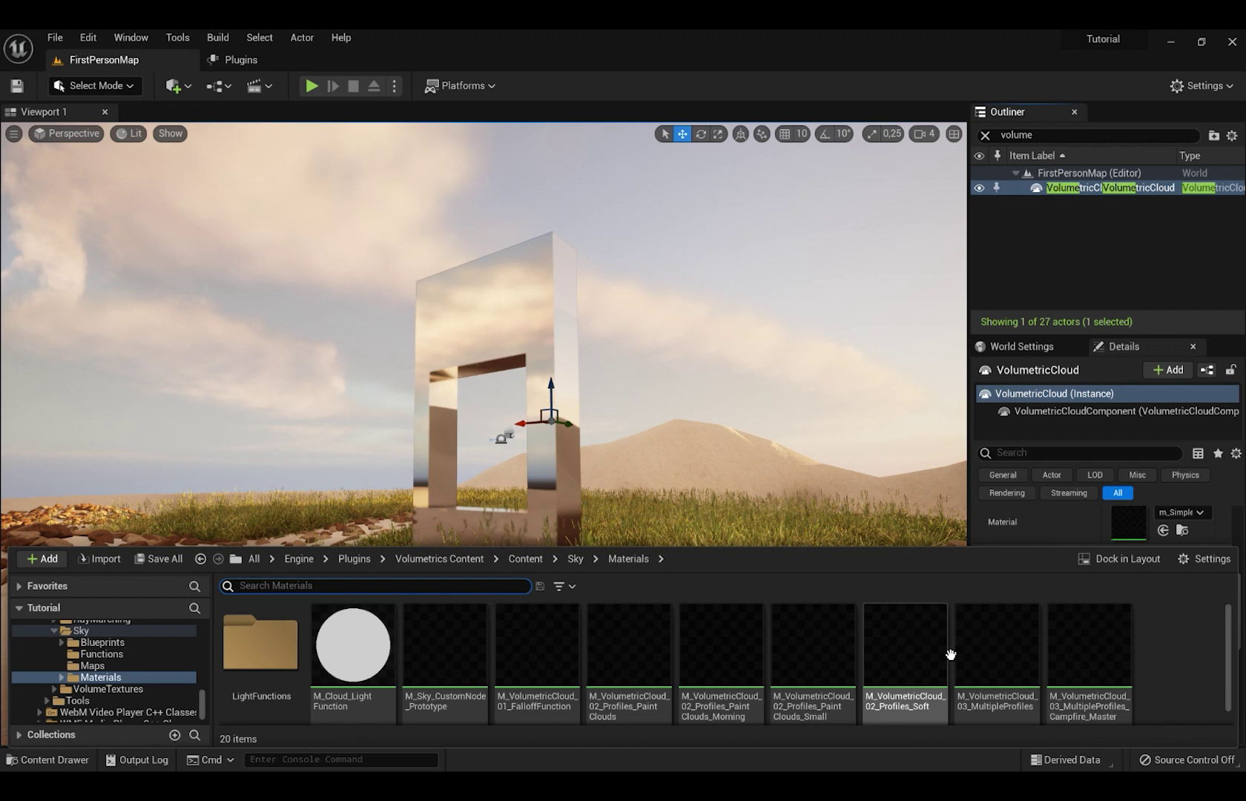
Assign the M_VolumetricCloud_02_Profiles_Soft material to the VolumetricCloud actor.
{"action": "left_click_drag", "start_coordinate": [921, 670], "coordinate": [1078, 547]}
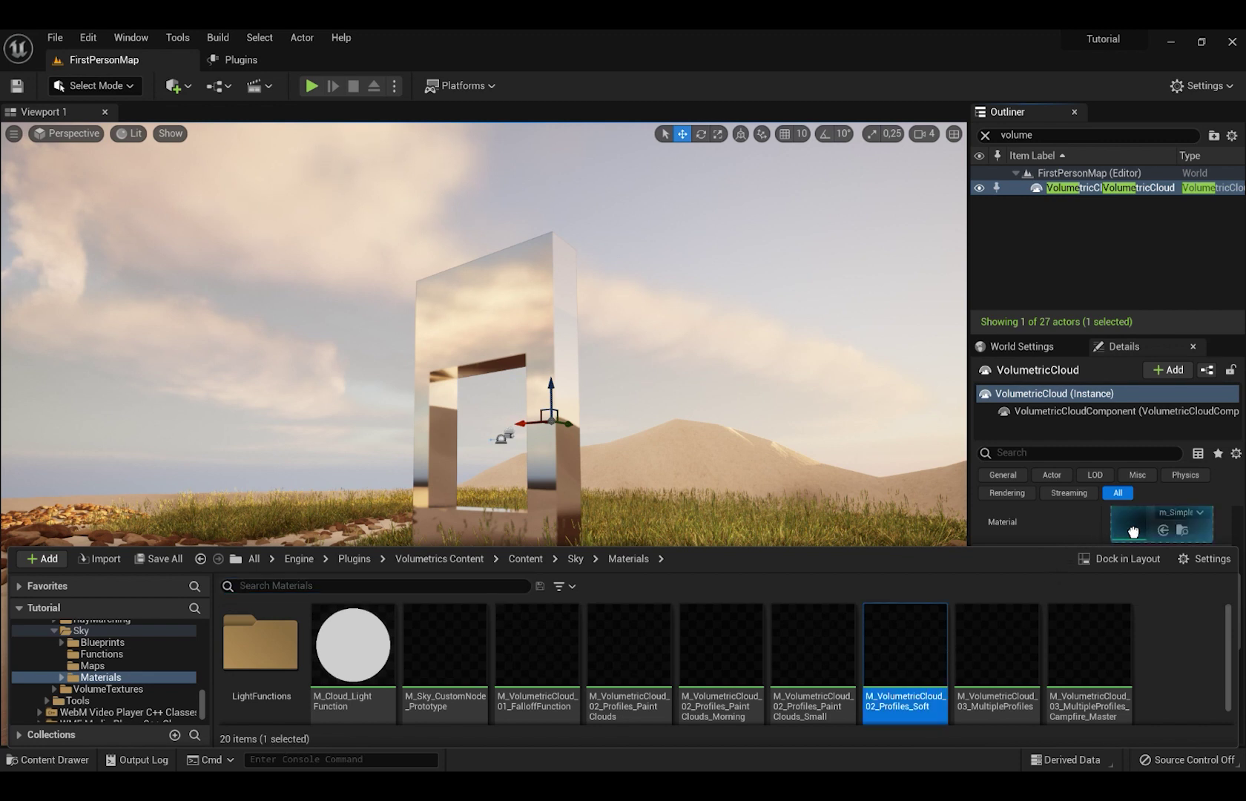
{"action": "left_click_drag", "start_coordinate": [1132, 531], "coordinate": [1132, 531]}
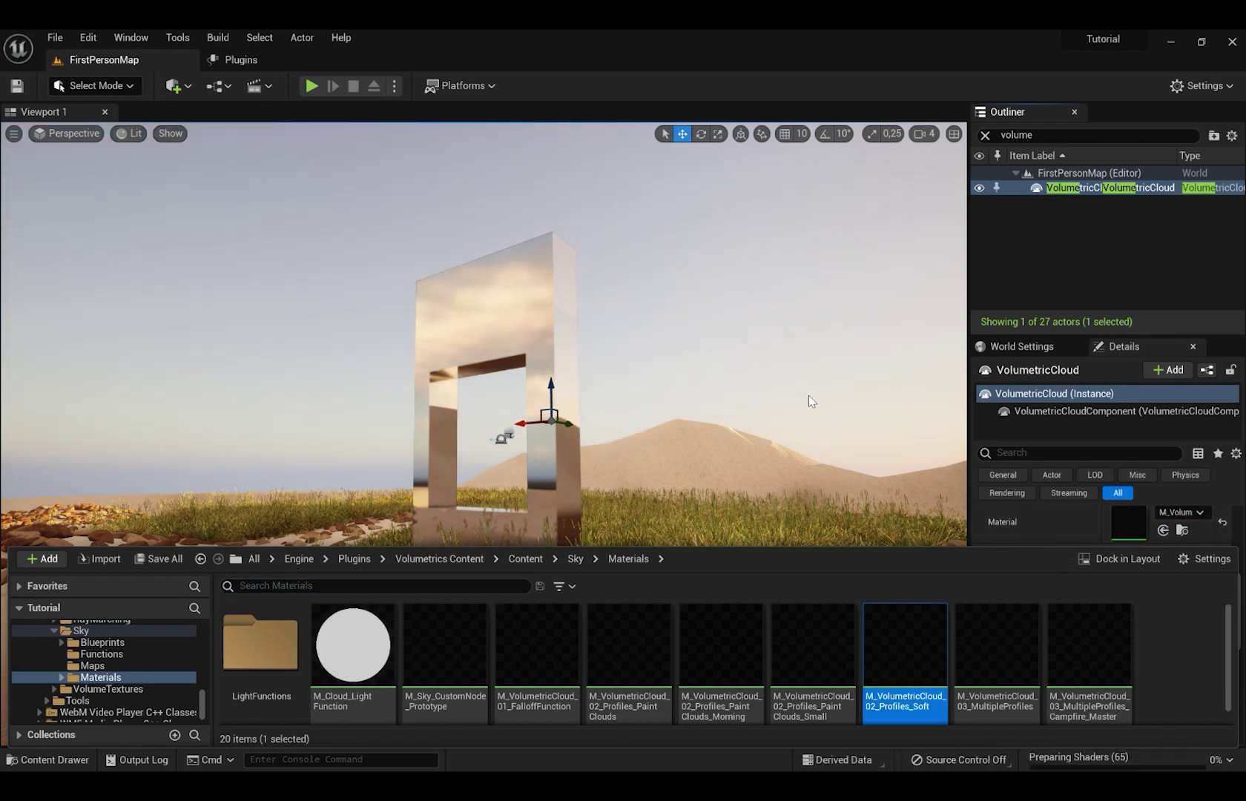
{"action": "right_click_drag", "start_coordinate": [811, 386], "coordinate": [814, 381]}
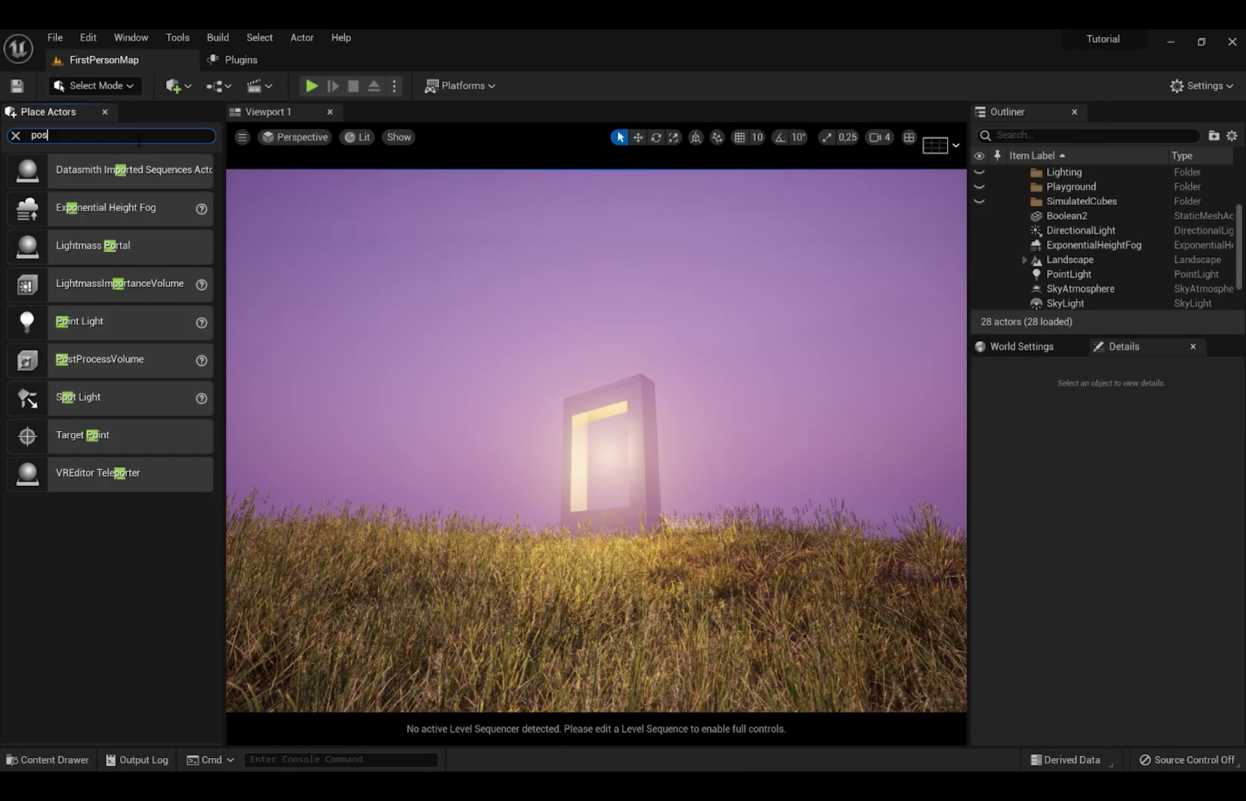
Place a PostProcessVolume in the level near the frame and enable its Infinite Extent option.
{"action": "type", "text": "t"}
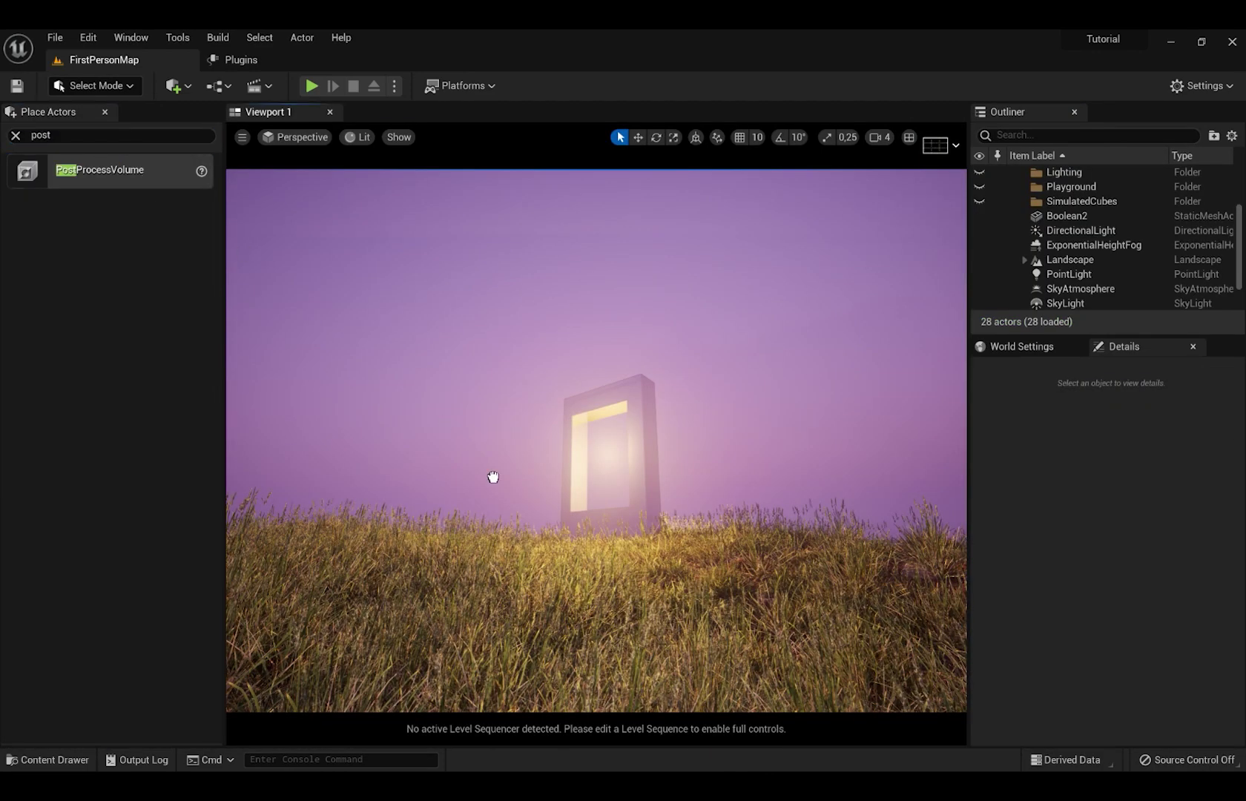
{"action": "left_click_drag", "start_coordinate": [144, 180], "coordinate": [501, 487]}
{"action": "left_click_drag", "start_coordinate": [622, 625], "coordinate": [622, 623]}
{"action": "left_click", "coordinate": [1075, 453]}
{"action": "type", "text": "infin"}
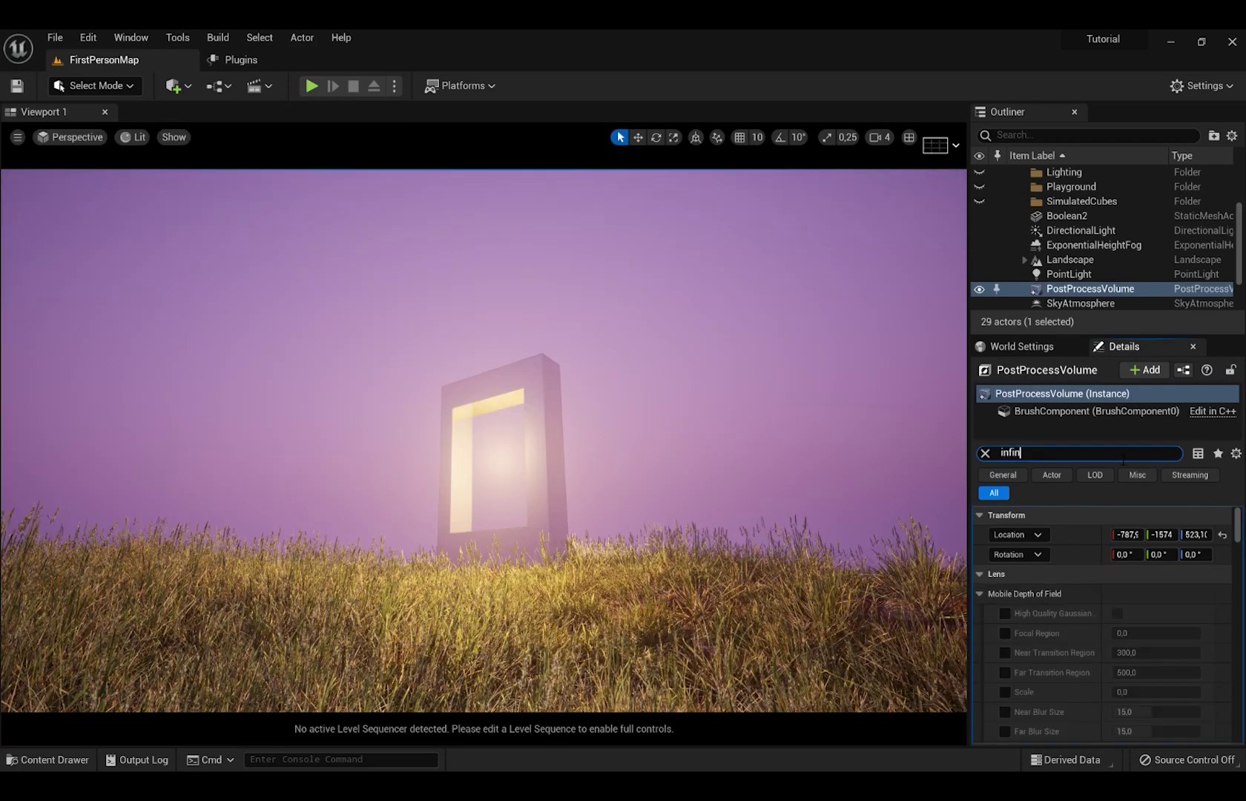
{"action": "left_click", "coordinate": [1116, 534]}
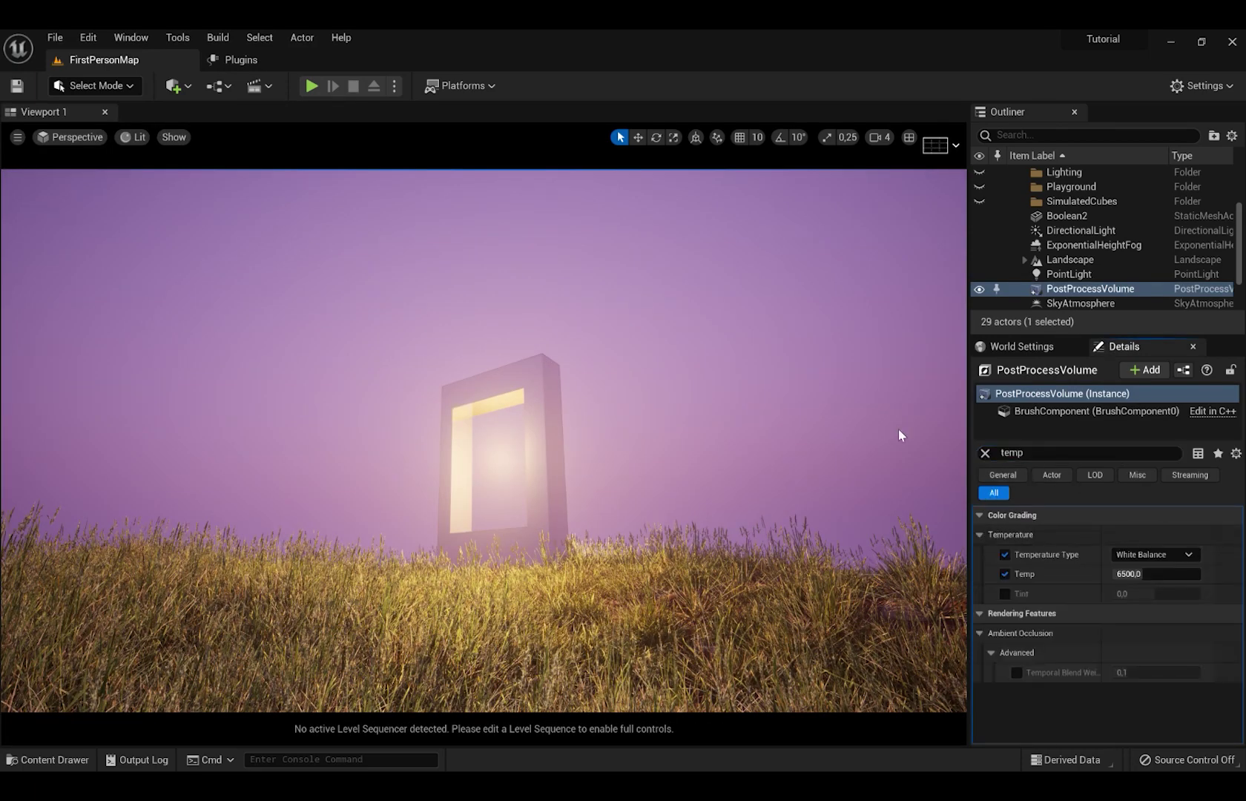
Lower the PostProcessVolume's white balance temperature for a cooler image, and change its exposure metering mode and raise Exposure Compensation.
{"action": "mouse_move", "coordinate": [1157, 574]}
{"action": "left_mouse_down"}
{"action": "mouse_move", "coordinate": [1097, 574]}
{"action": "mouse_move", "coordinate": [1149, 574]}
{"action": "mouse_move", "coordinate": [1138, 574]}
{"action": "left_mouse_up"}
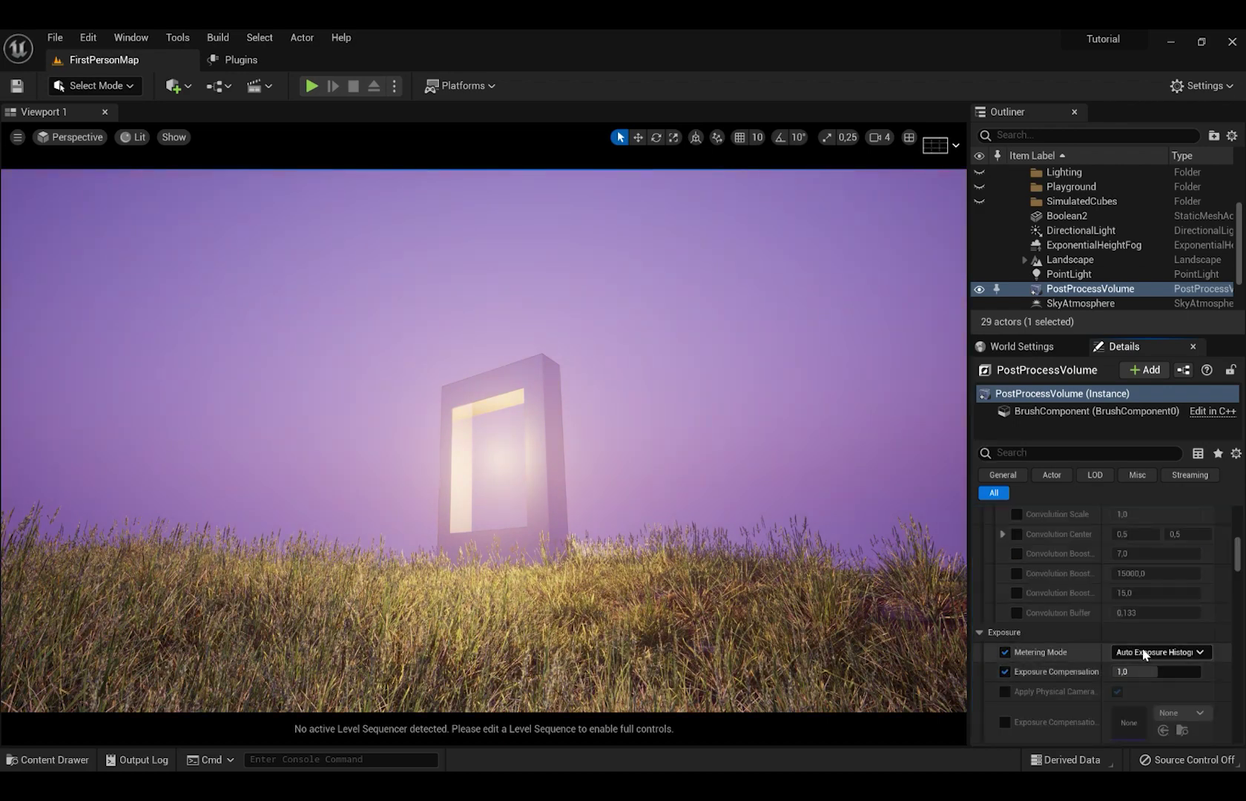
{"action": "left_click", "coordinate": [1142, 655]}
{"action": "left_click", "coordinate": [1138, 691]}
{"action": "left_click_drag", "start_coordinate": [1146, 671], "coordinate": [1200, 671]}
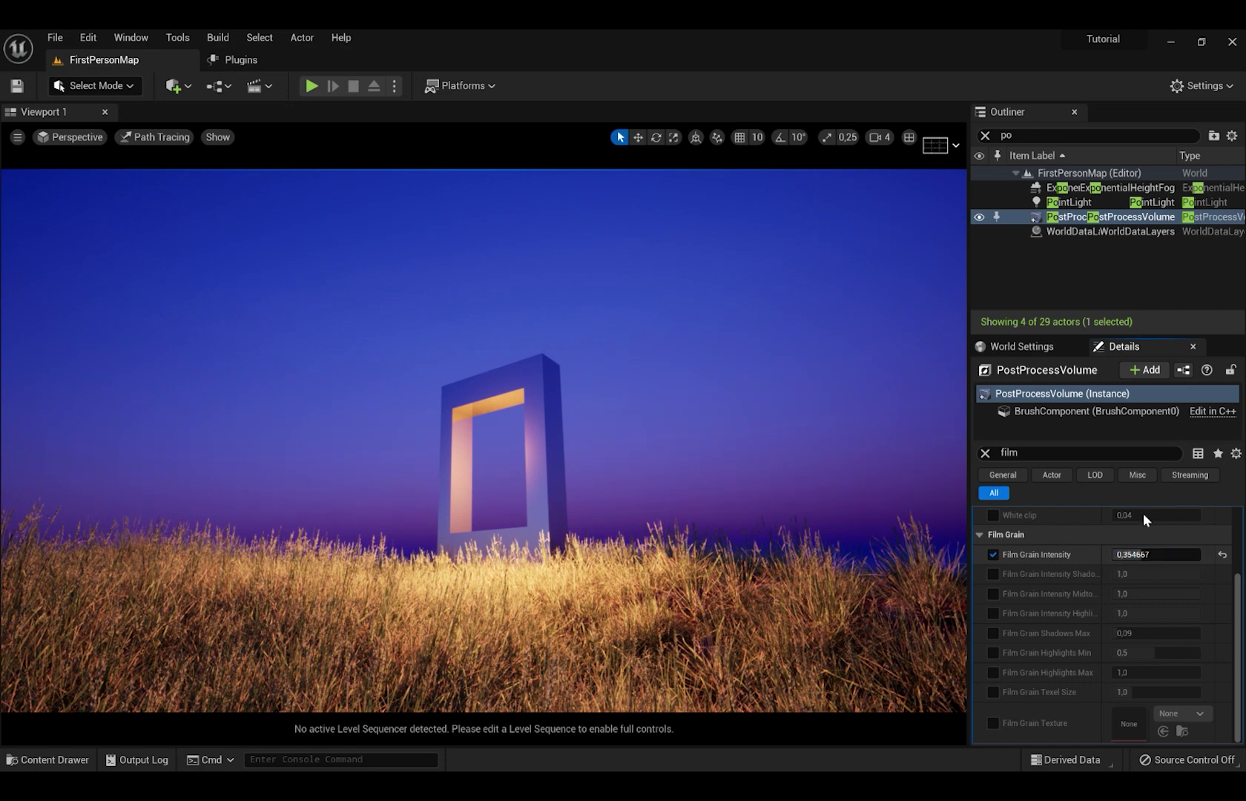
Set the PostProcessVolume's Film Grain Intensity to about 0.34.
{"action": "left_click_drag", "start_coordinate": [1144, 554], "coordinate": [1134, 554]}
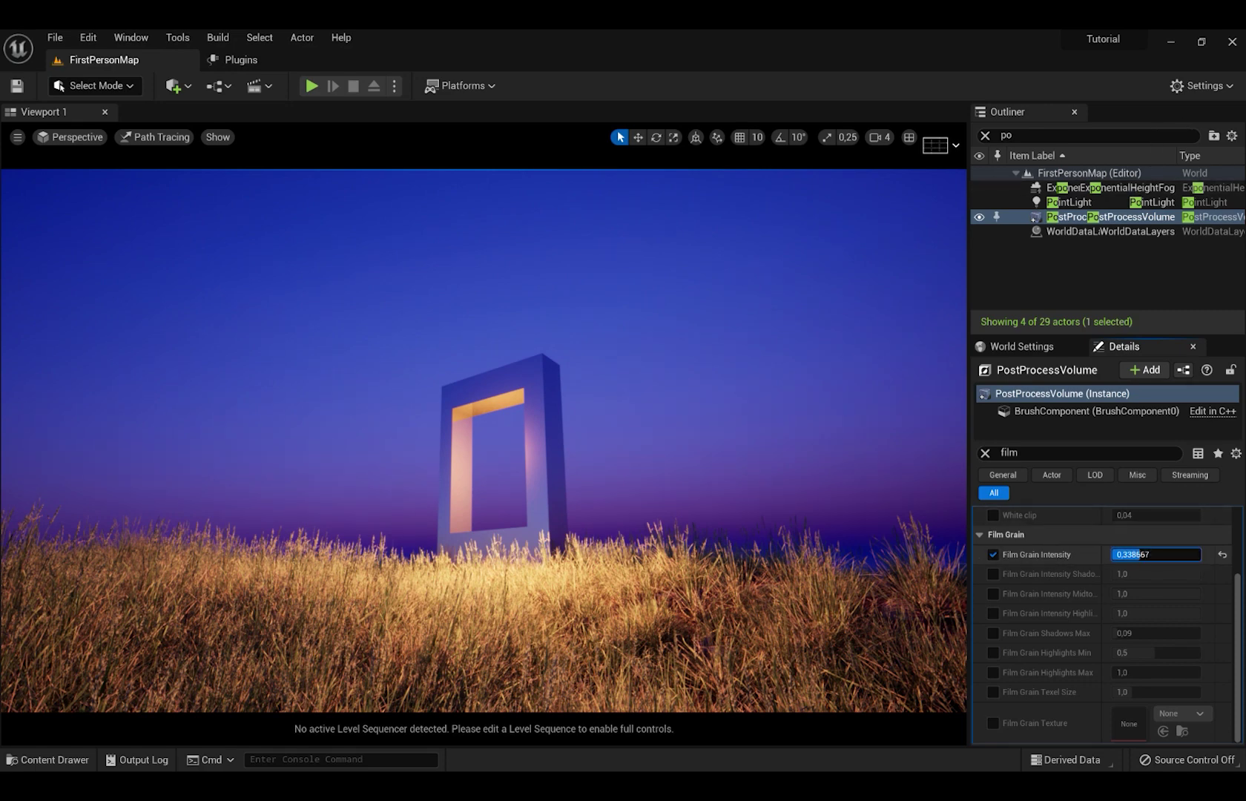